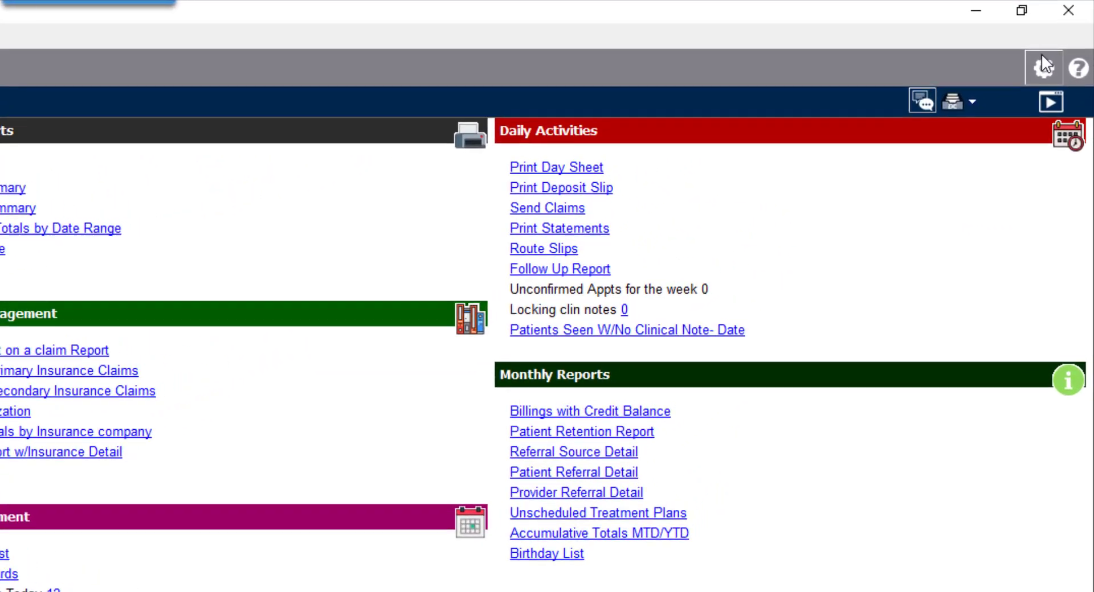
Open the practice setup's alert codes list and view the COVID-19 Symptoms alert code before closing it
{"action": "left_click", "coordinate": [1042, 62]}
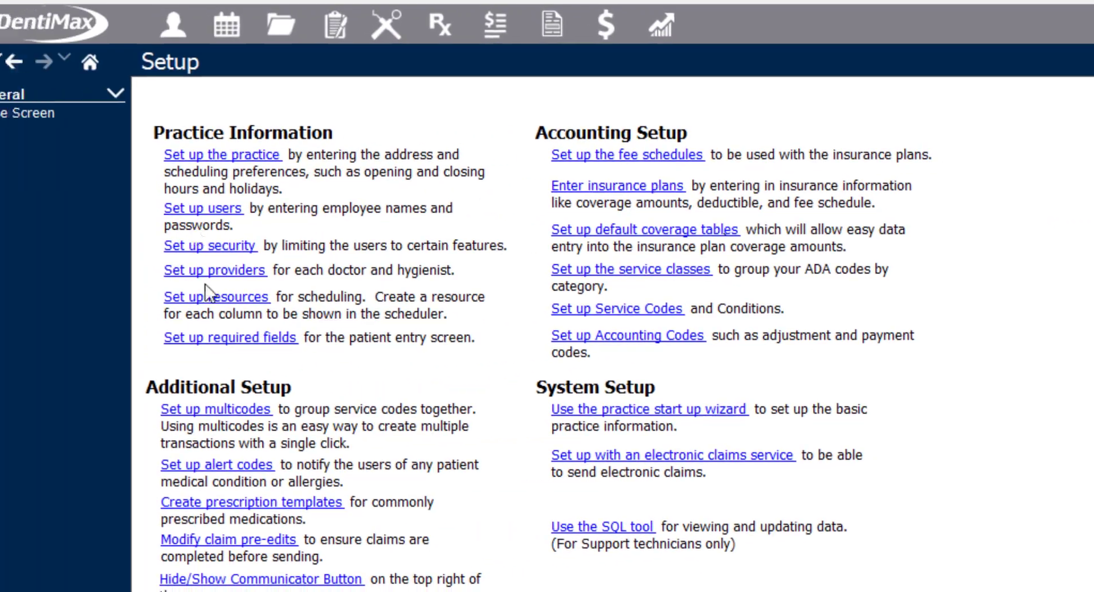
{"action": "left_click", "coordinate": [247, 467]}
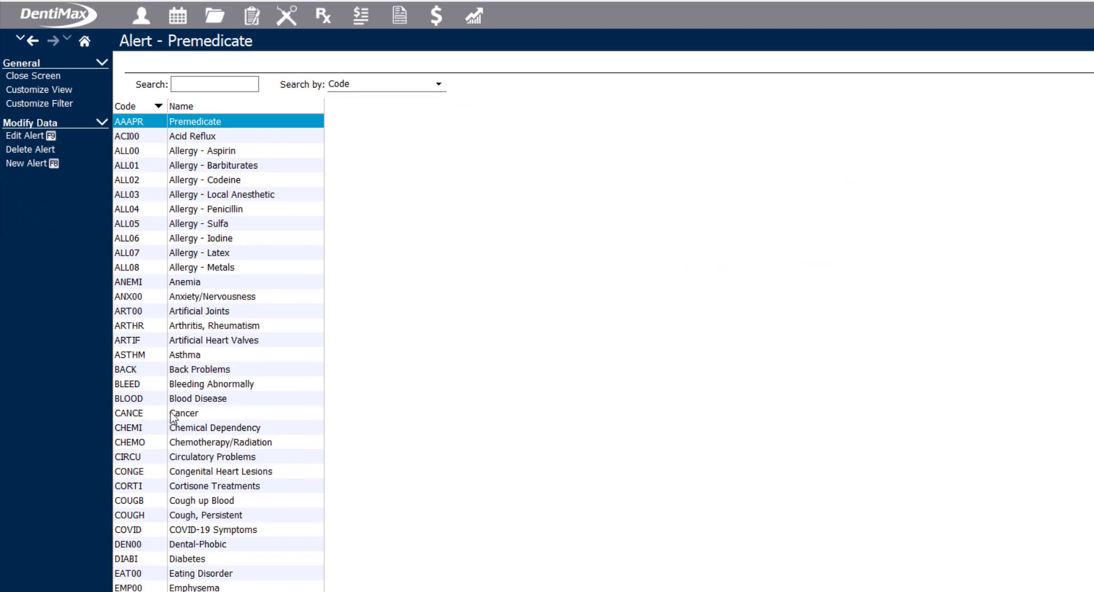
{"action": "left_click", "coordinate": [216, 530]}
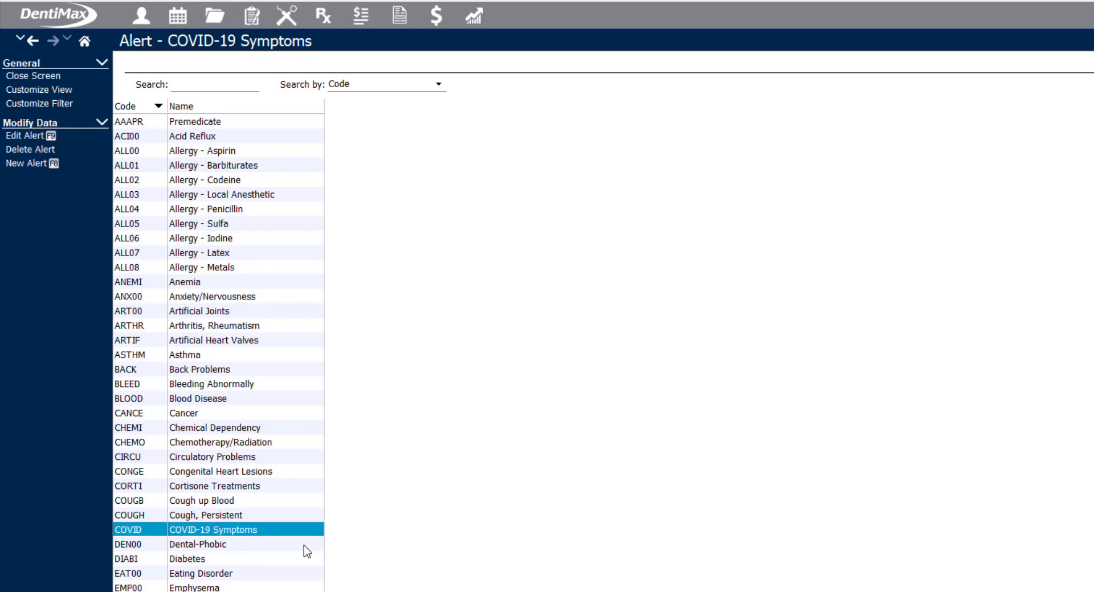
{"action": "left_click", "coordinate": [70, 80]}
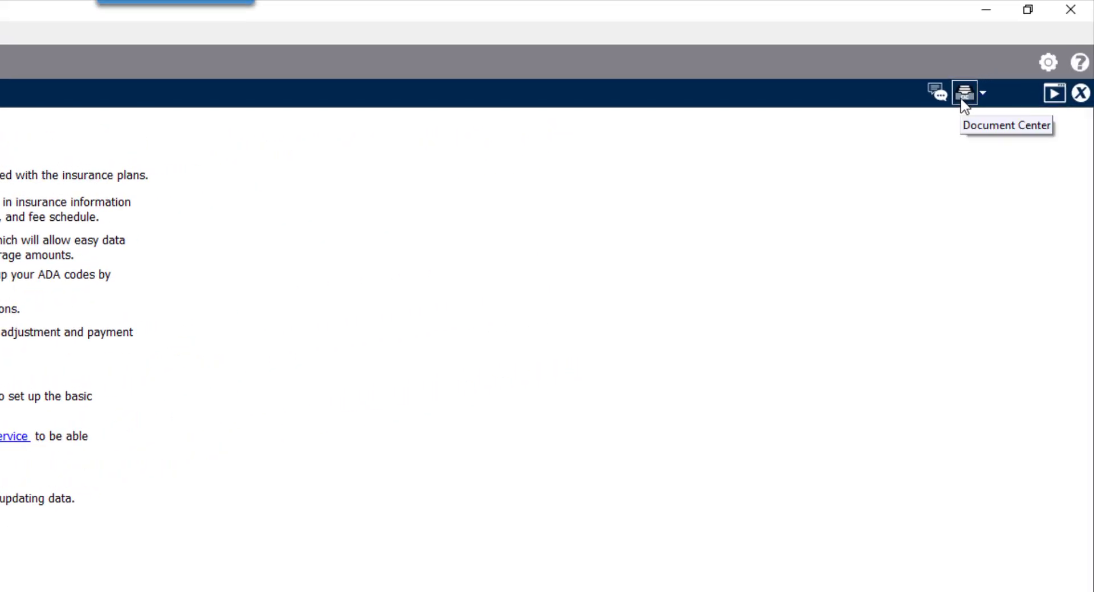
Open the Document Center and select the patient by searching the first letters of their last name
{"action": "left_click", "coordinate": [960, 98]}
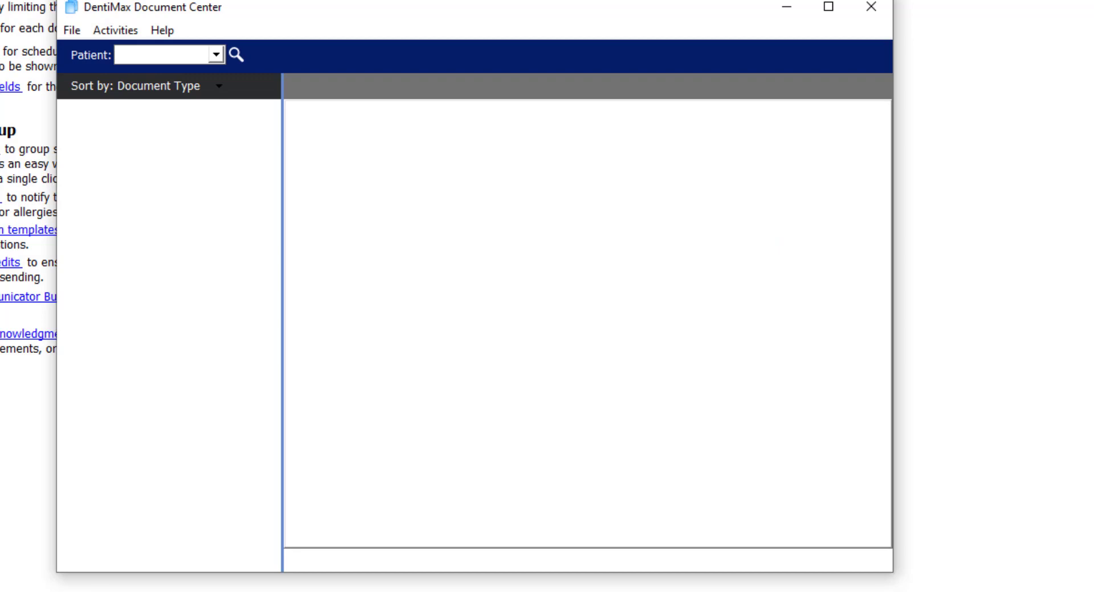
{"action": "left_click", "coordinate": [216, 55]}
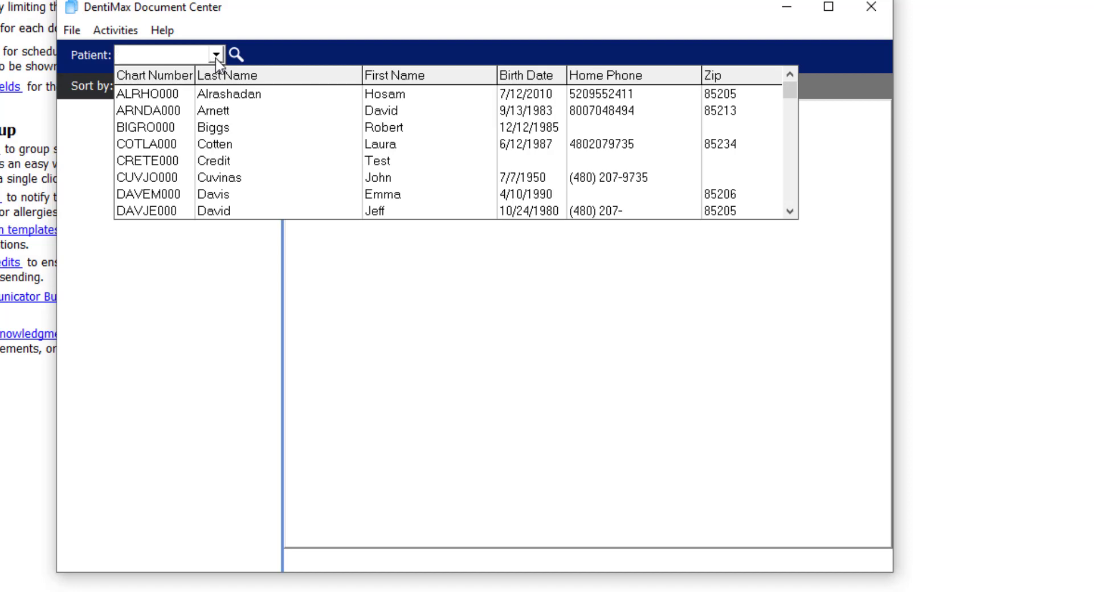
{"action": "type", "text": "die"}
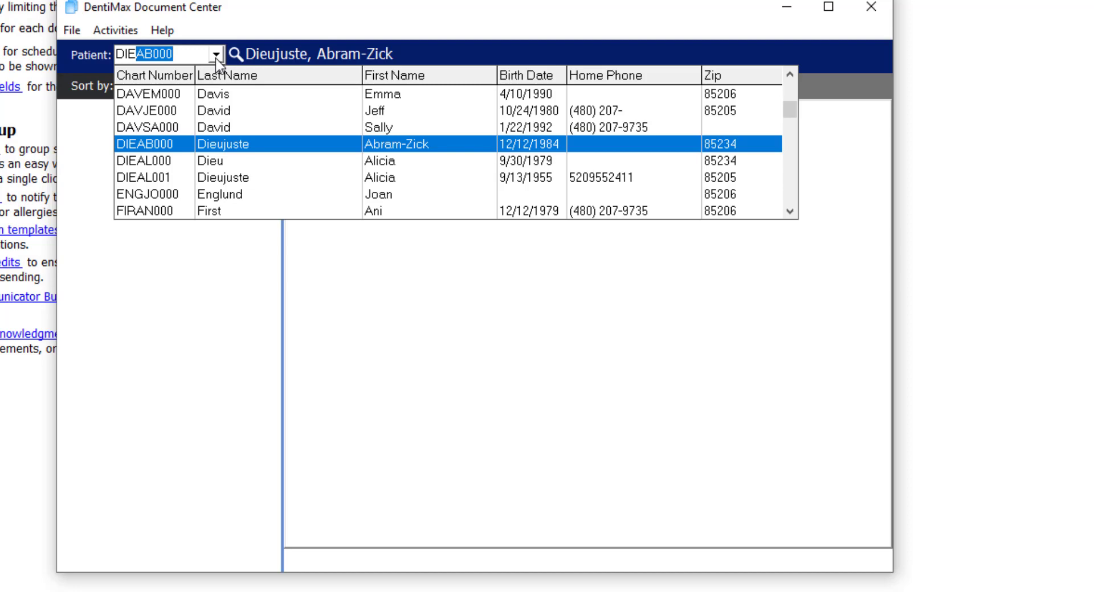
{"action": "key", "text": "Down"}
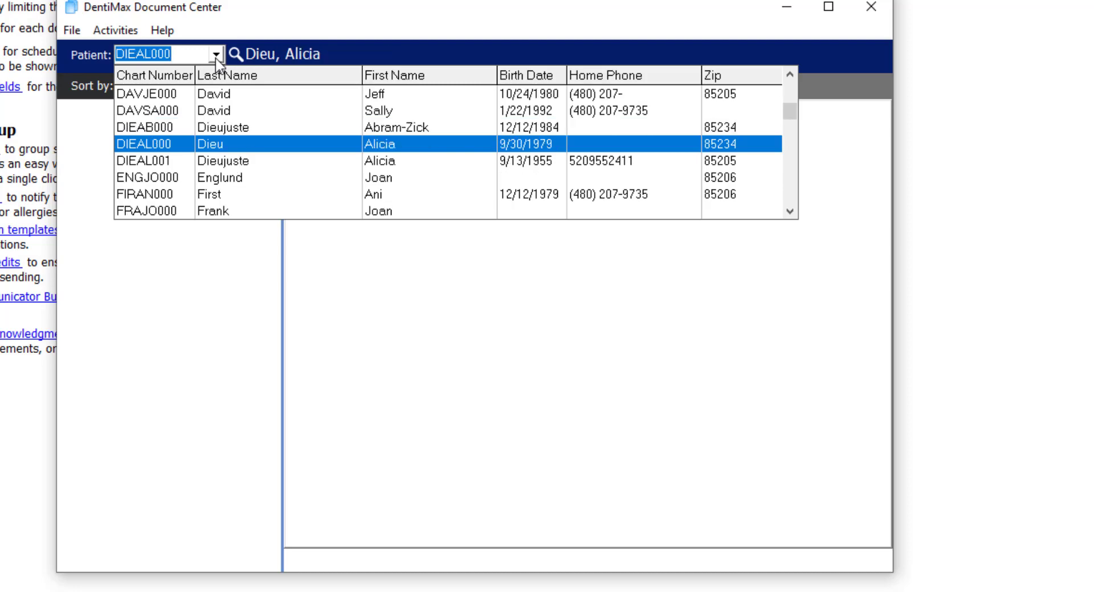
{"action": "key", "text": "Down"}
{"action": "key", "text": "Return"}
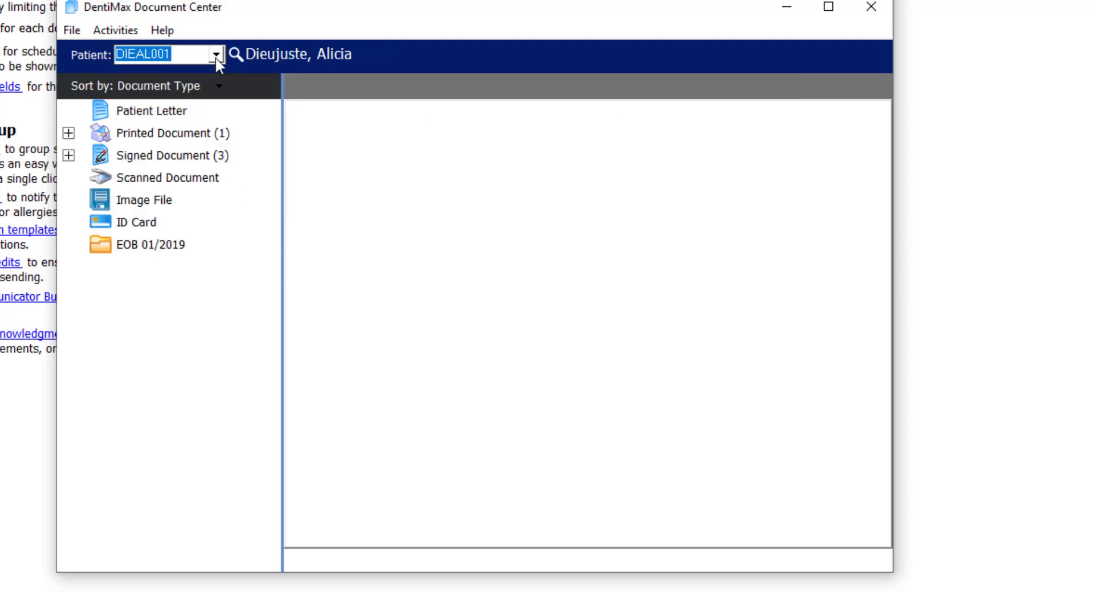
Add a COVID-19 Questionnaire patient letter to the patient's documents
{"action": "left_click", "coordinate": [135, 113]}
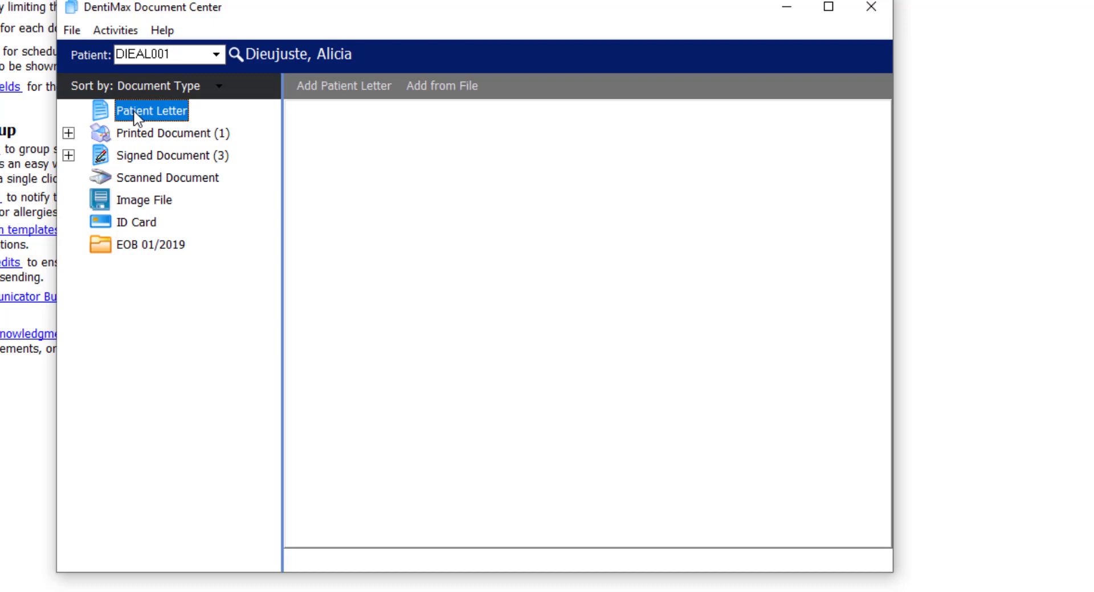
{"action": "left_click", "coordinate": [352, 86]}
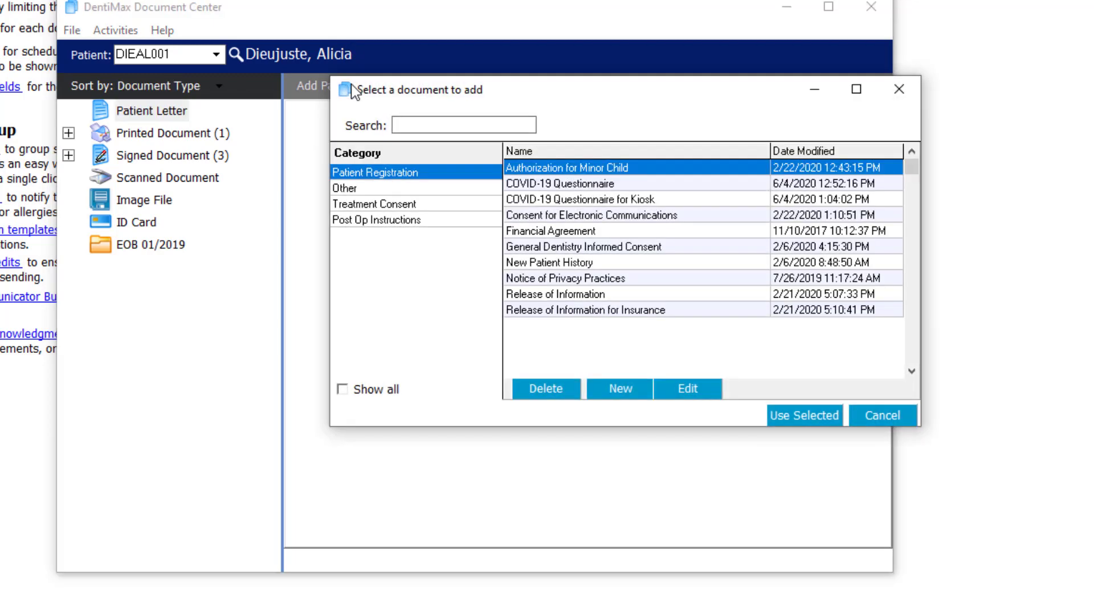
{"action": "left_click", "coordinate": [626, 388]}
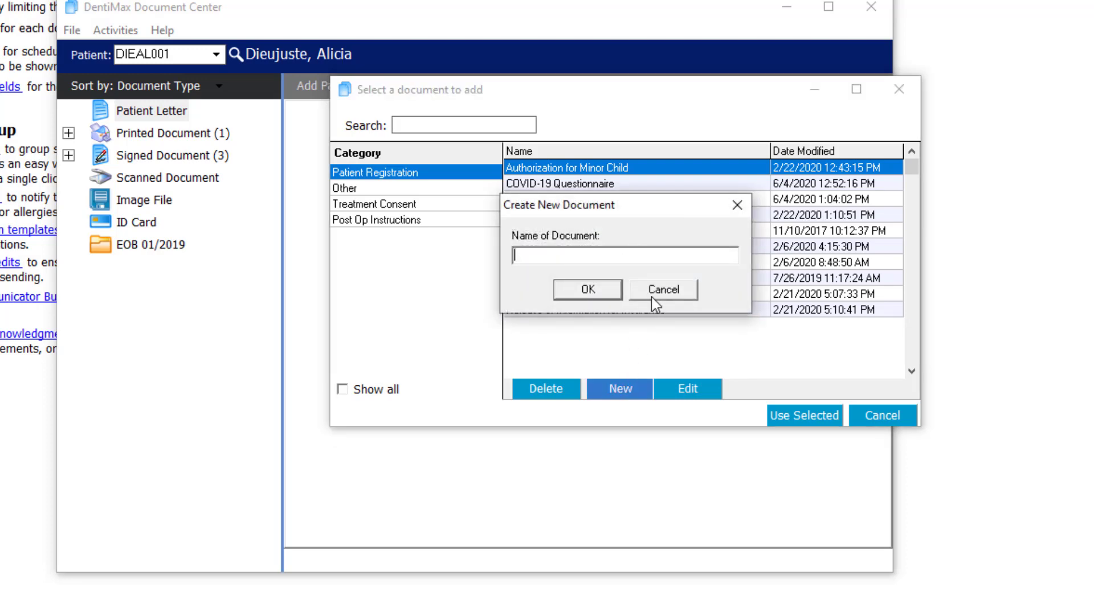
{"action": "left_click", "coordinate": [667, 289]}
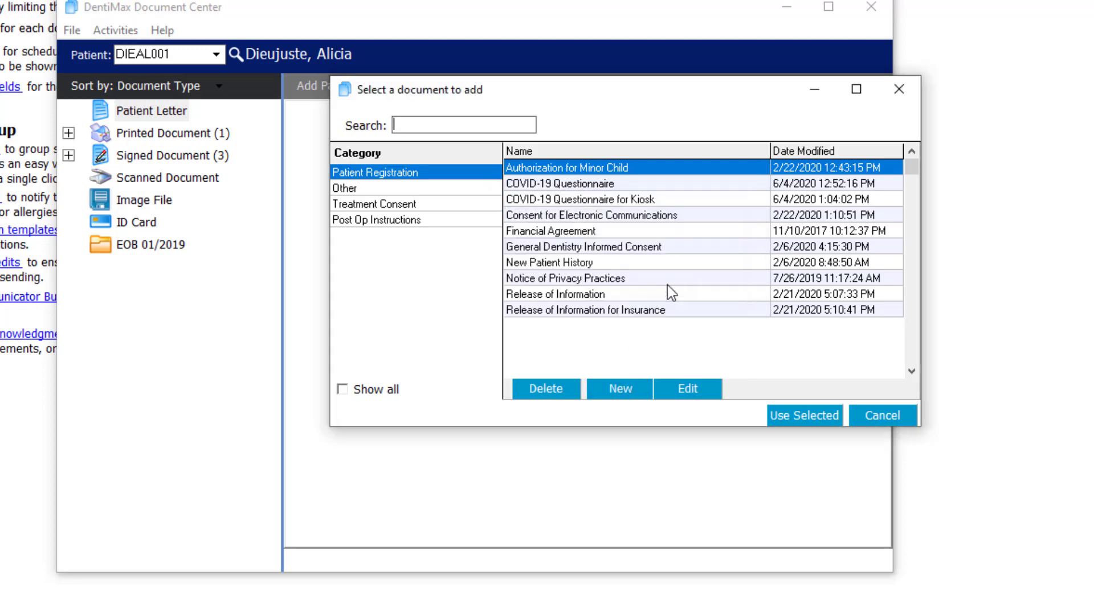
{"action": "left_click", "coordinate": [626, 186]}
{"action": "left_click", "coordinate": [633, 199]}
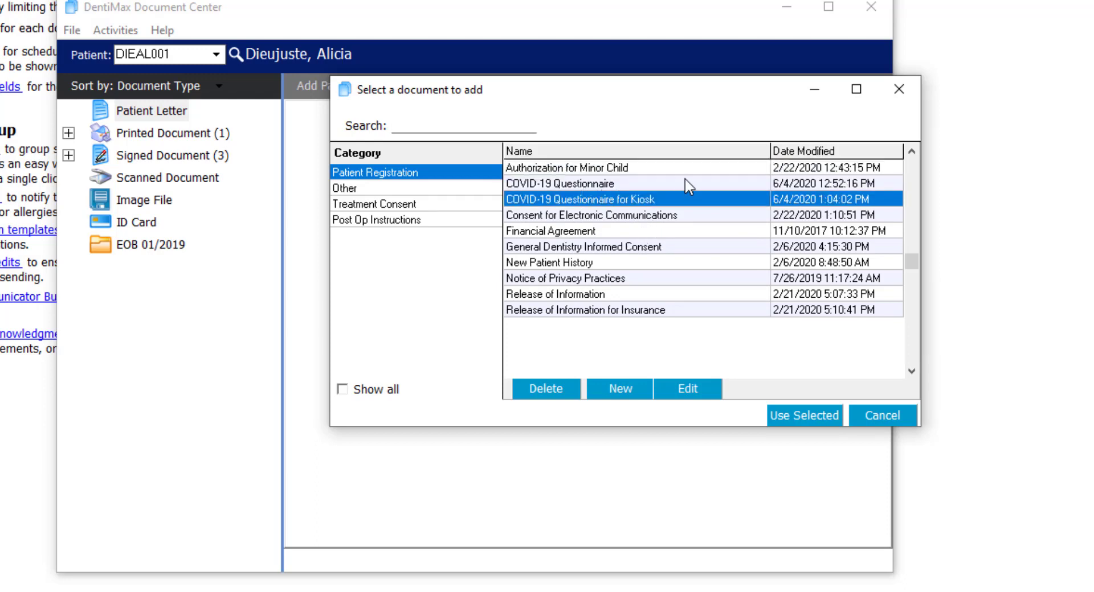
{"action": "left_click", "coordinate": [656, 184]}
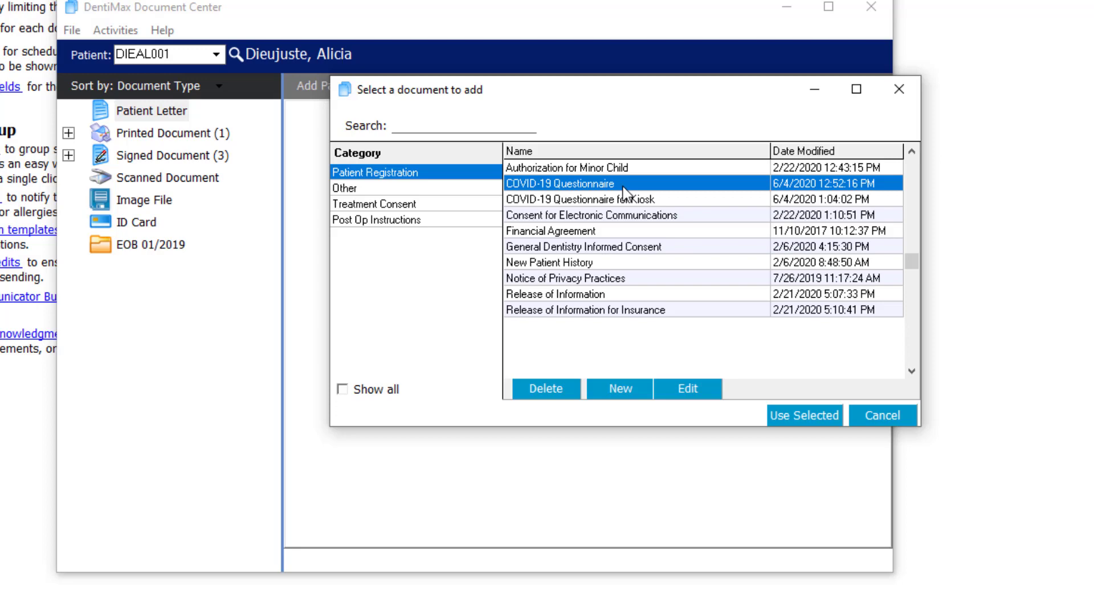
{"action": "left_click", "coordinate": [795, 413]}
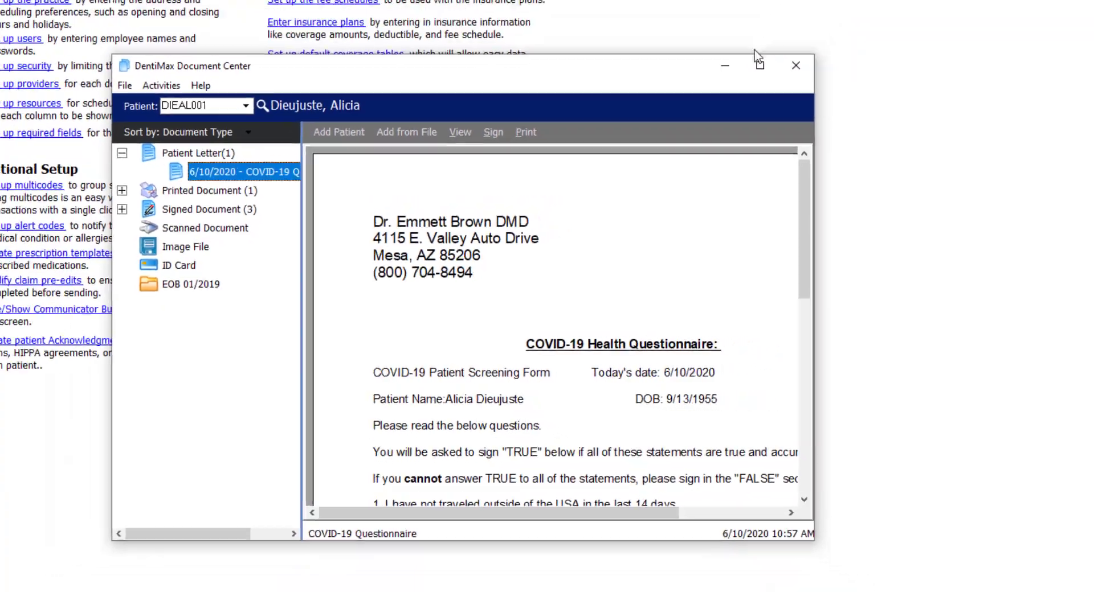
Maximize the Document Center window and read through the COVID-19 questionnaire
{"action": "left_click", "coordinate": [759, 65]}
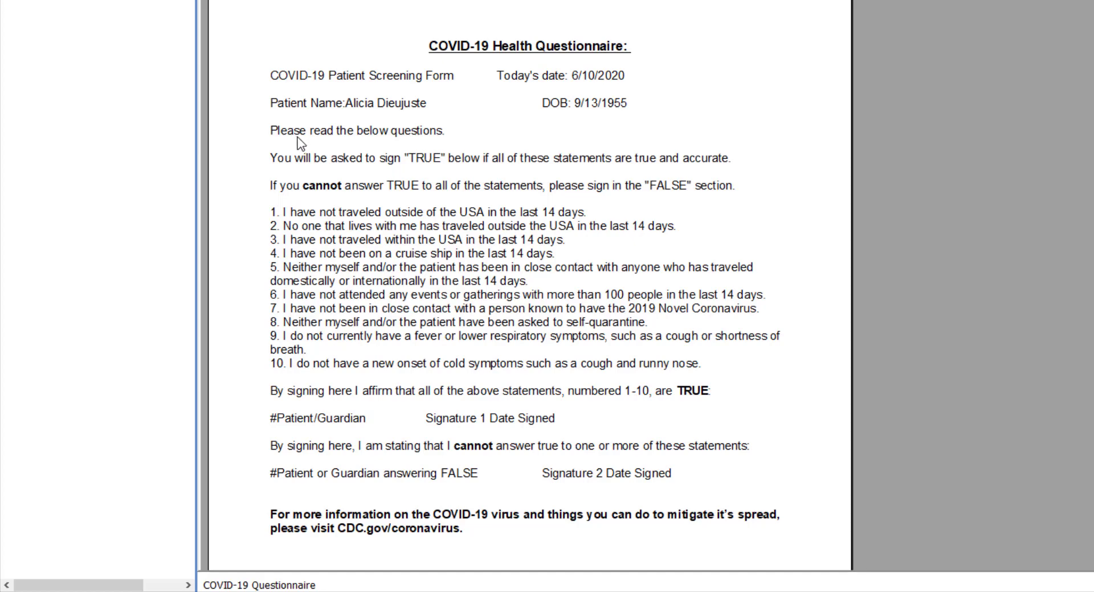
{"action": "scroll", "coordinate": [383, 137], "scroll_direction": "down", "scroll_amount": 1}
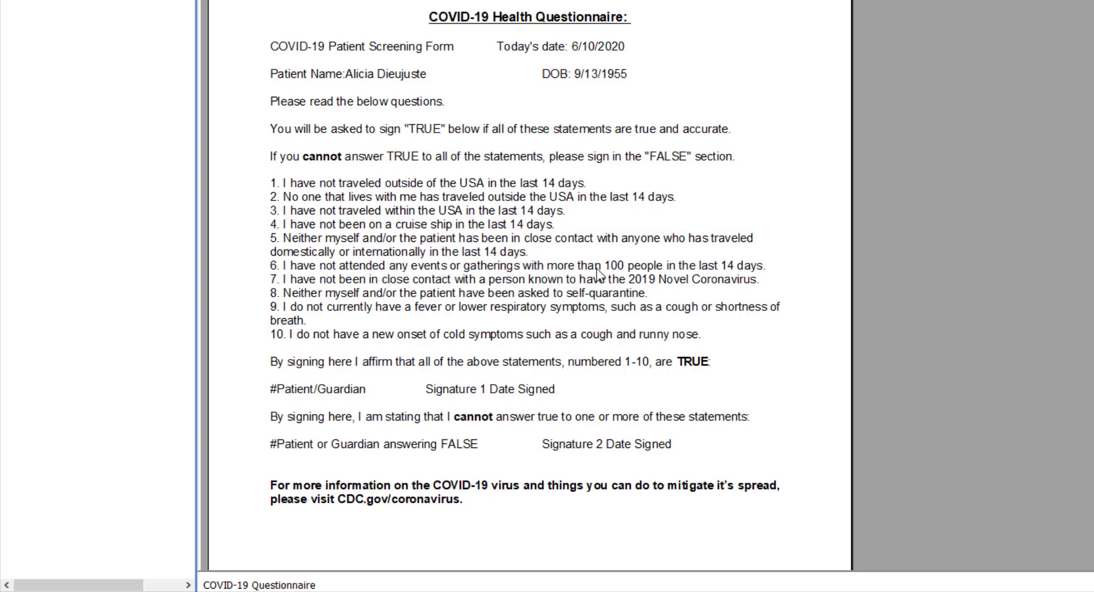
{"action": "left_click", "coordinate": [430, 279]}
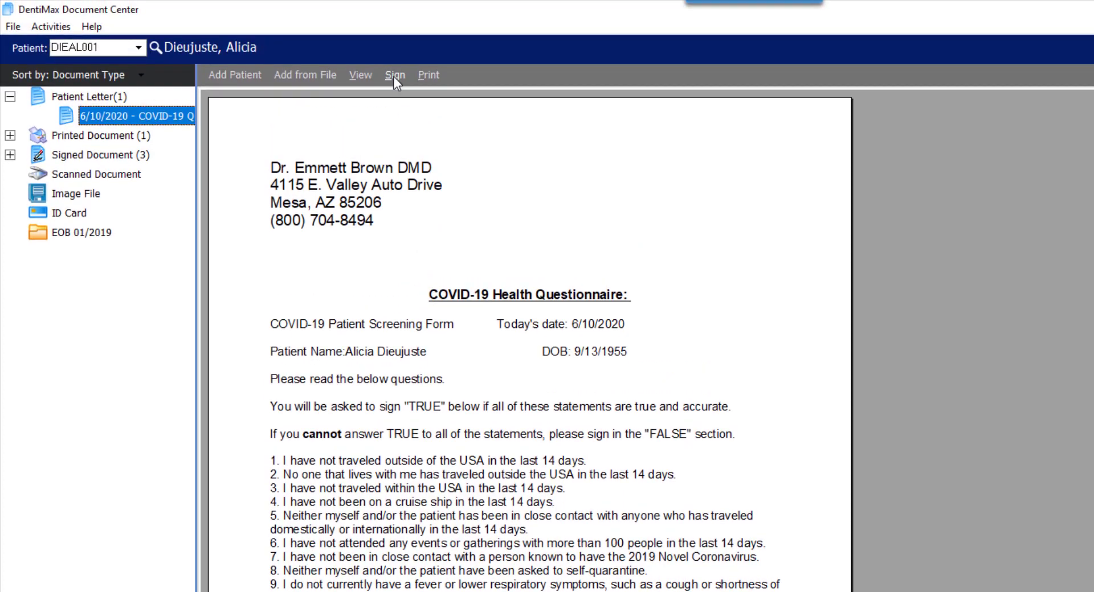
Sign the questionnaire's TRUE patient/guardian signature field on the signature pad
{"action": "left_click", "coordinate": [394, 76]}
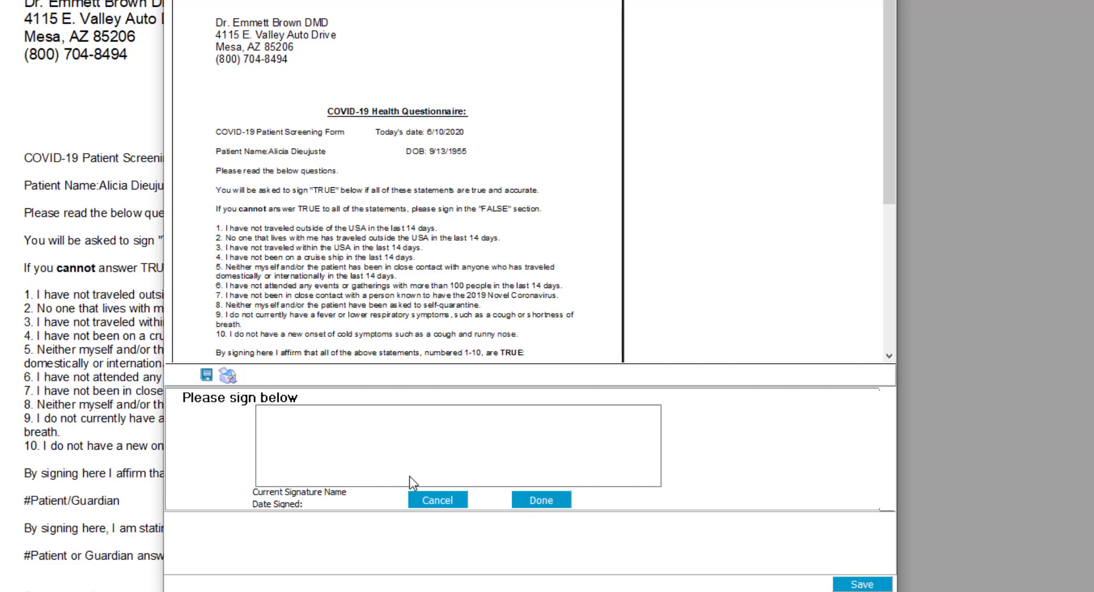
{"action": "left_click", "coordinate": [437, 501]}
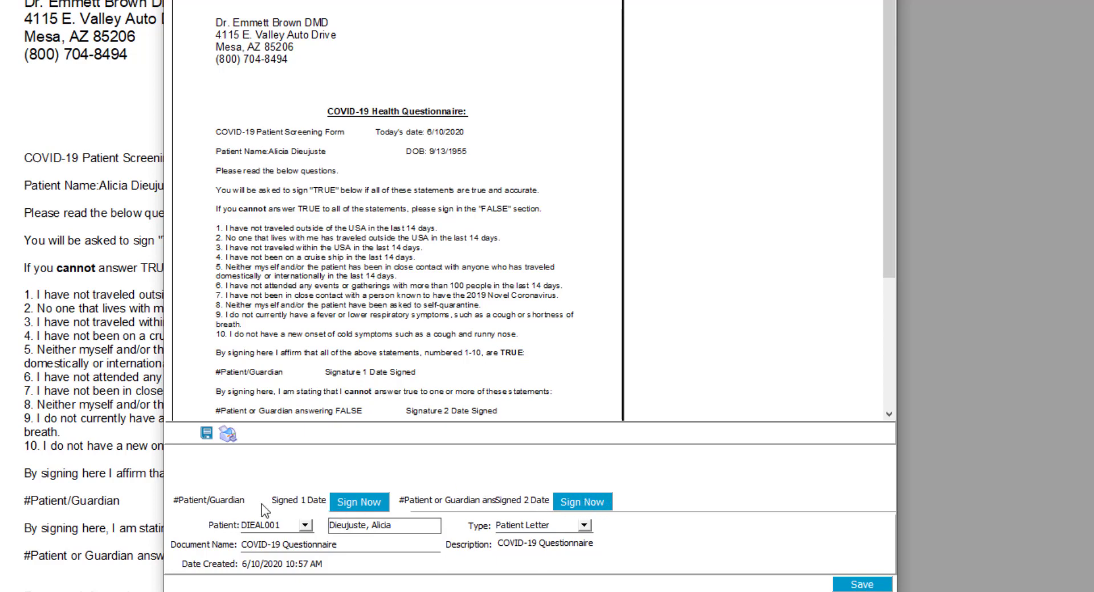
{"action": "left_click", "coordinate": [359, 502]}
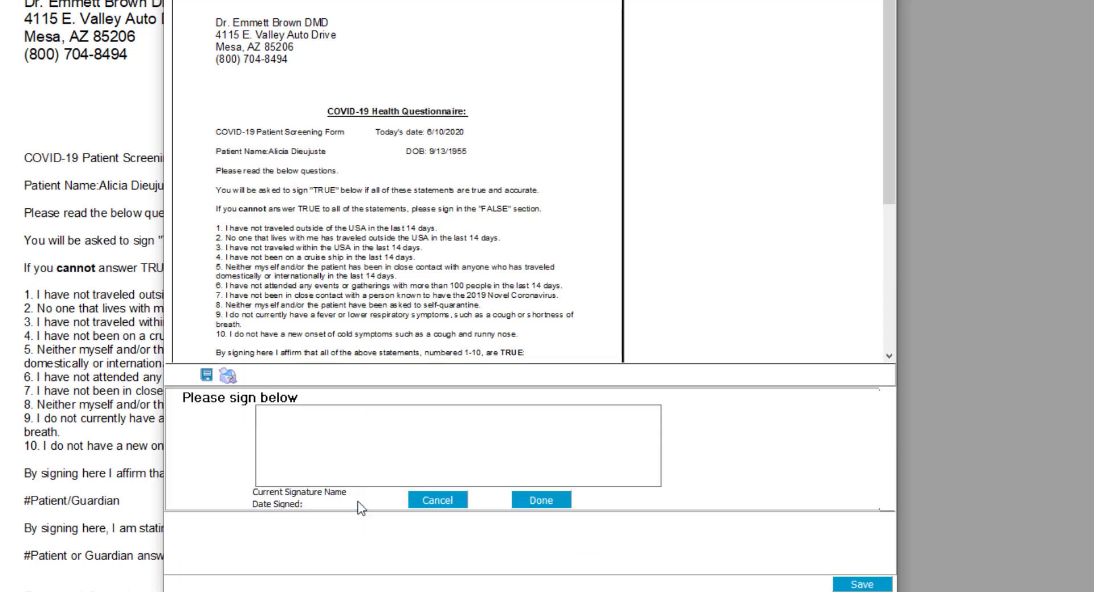
{"action": "mouse_move", "coordinate": [313, 426]}
{"action": "left_mouse_down"}
{"action": "mouse_move", "coordinate": [378, 456]}
{"action": "mouse_move", "coordinate": [570, 459]}
{"action": "left_mouse_up"}
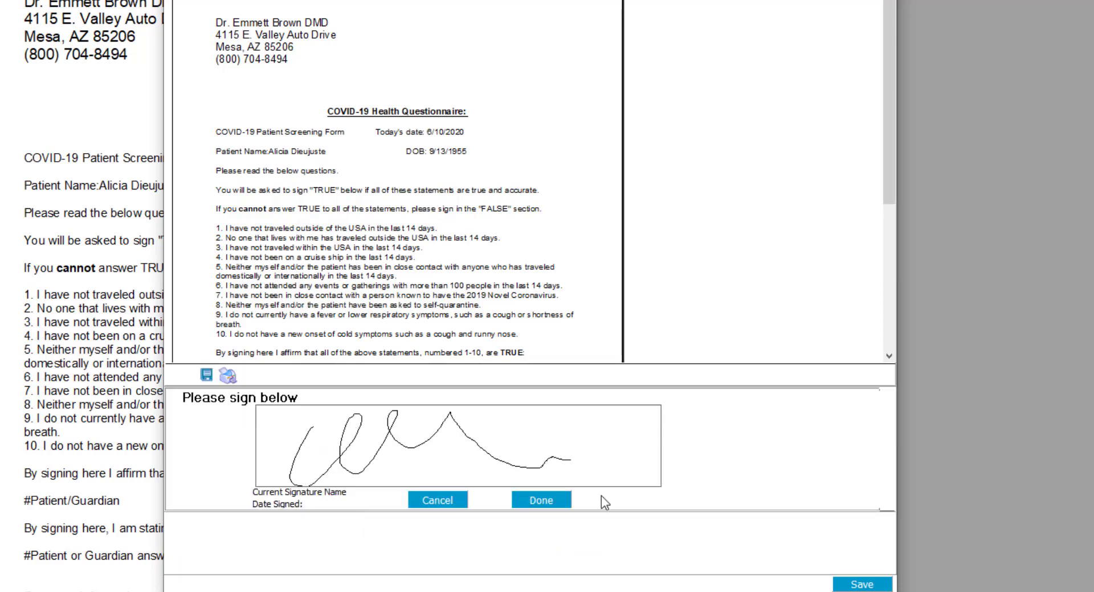
{"action": "left_click", "coordinate": [530, 499]}
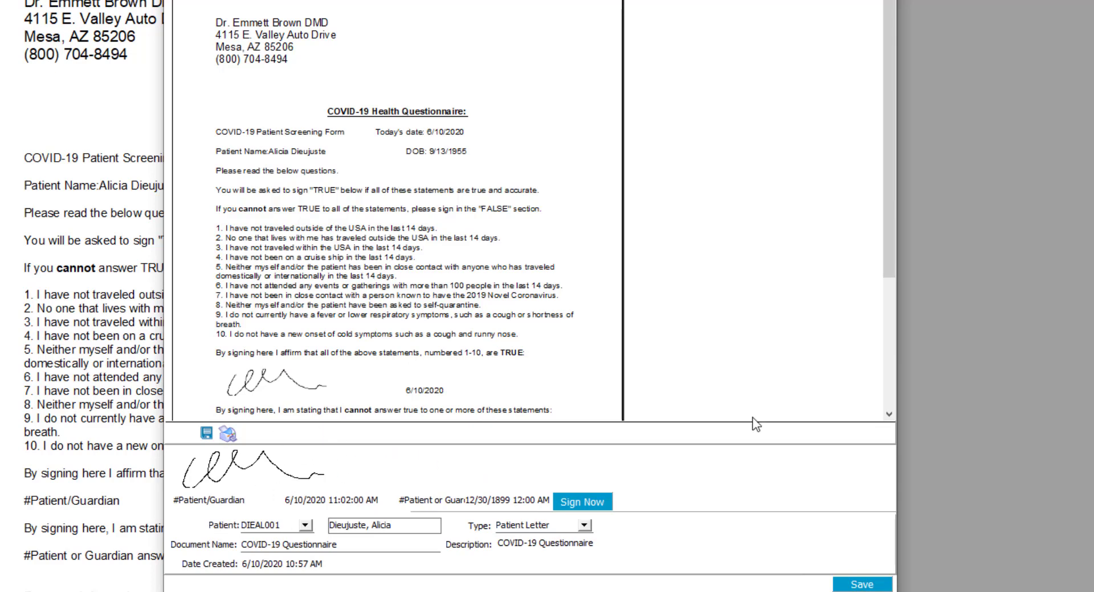
Sign the questionnaire's FALSE patient or guardian signature field on the signature pad
{"action": "left_click", "coordinate": [574, 502]}
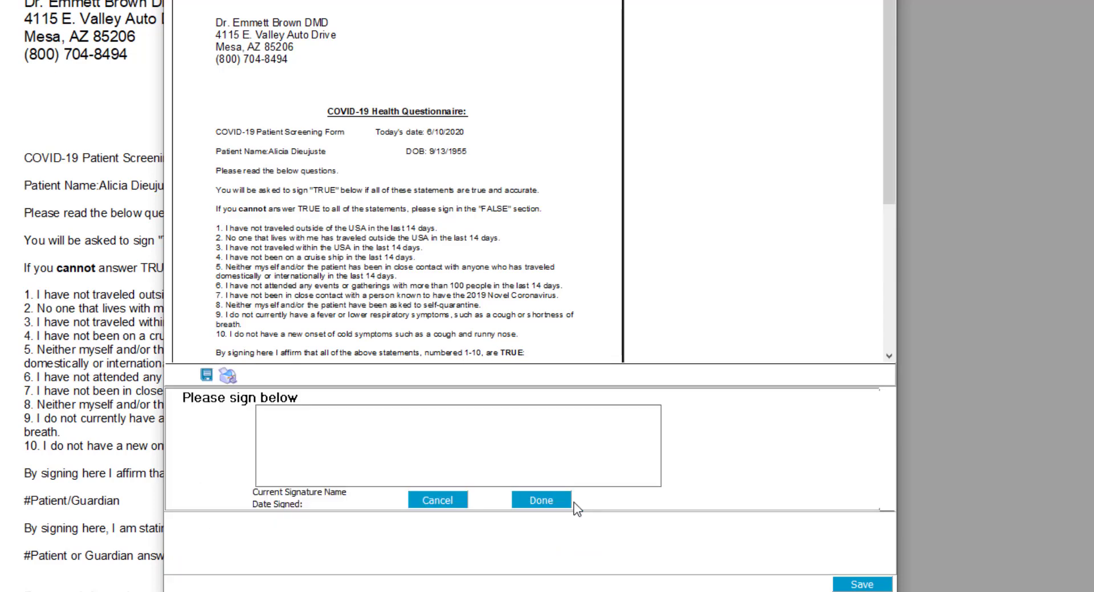
{"action": "left_click_drag", "start_coordinate": [357, 438], "coordinate": [366, 416]}
{"action": "left_click_drag", "start_coordinate": [308, 445], "coordinate": [501, 454]}
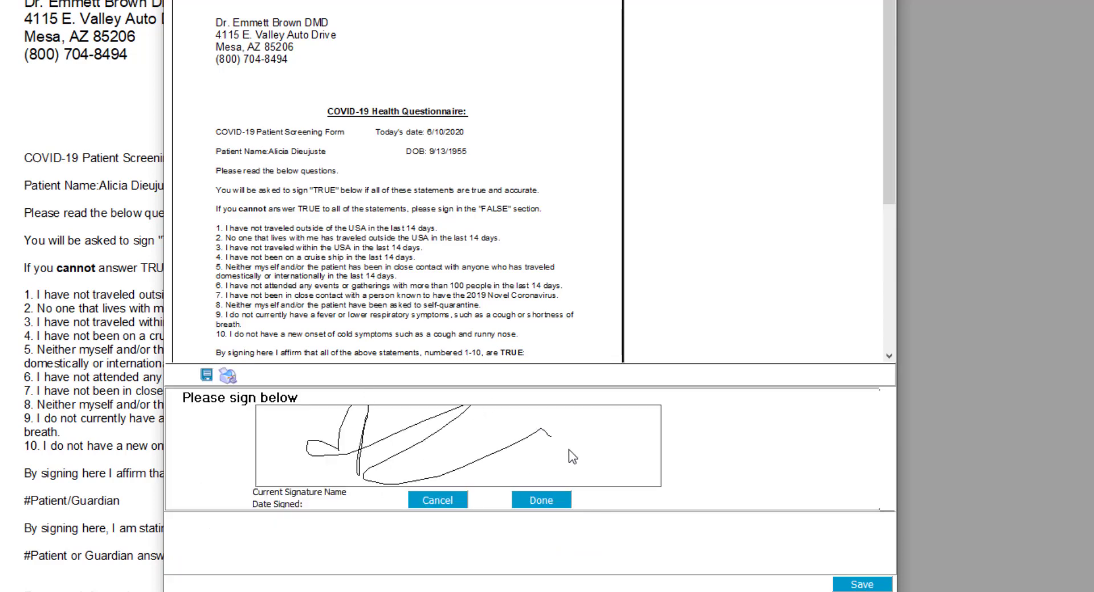
{"action": "left_click", "coordinate": [538, 503]}
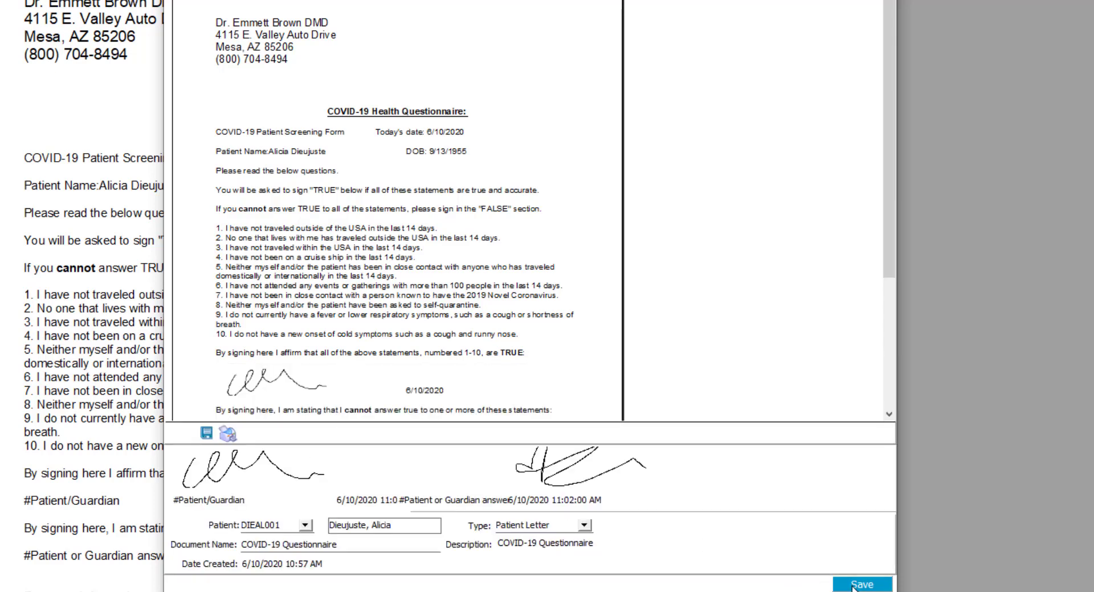
Save the signed COVID-19 questionnaire letter
{"action": "scroll", "coordinate": [682, 261], "scroll_direction": "down", "scroll_amount": 1}
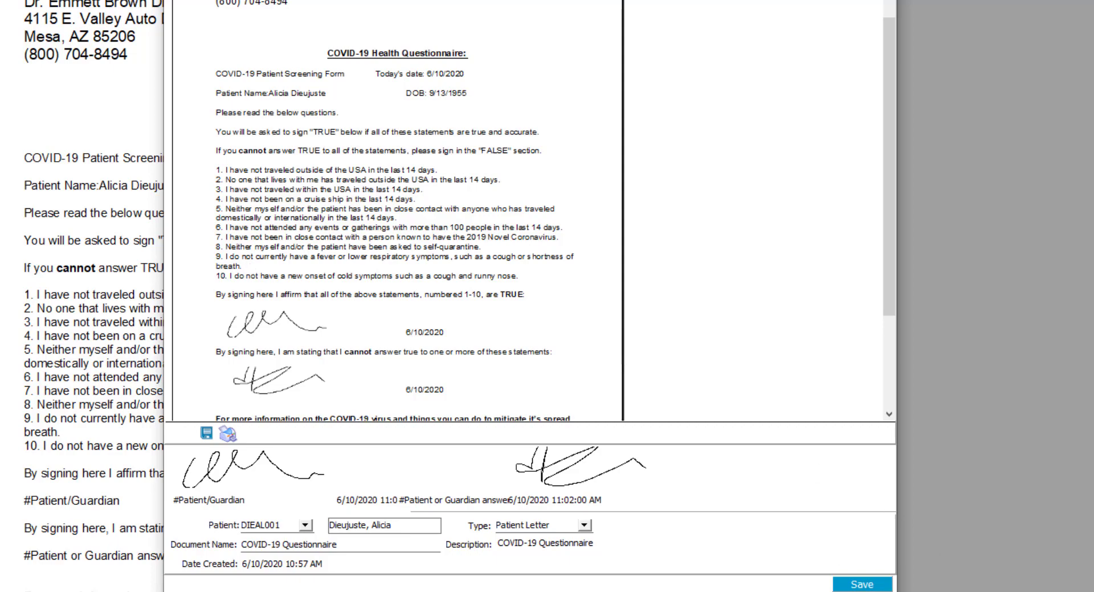
{"action": "left_click", "coordinate": [862, 584]}
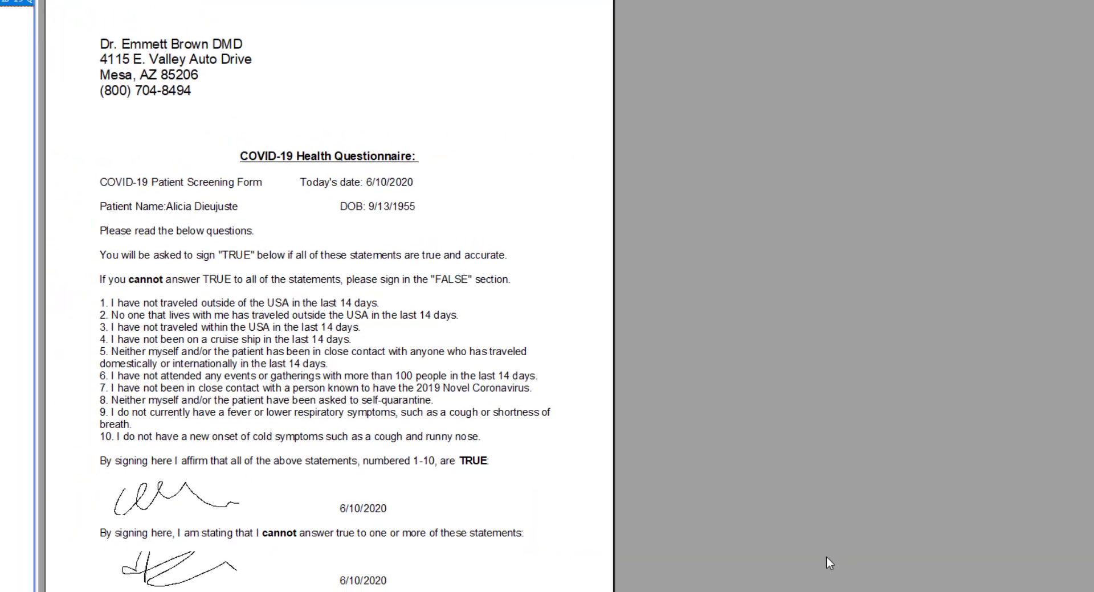
{"action": "scroll", "coordinate": [525, 289], "scroll_direction": "down", "scroll_amount": 3}
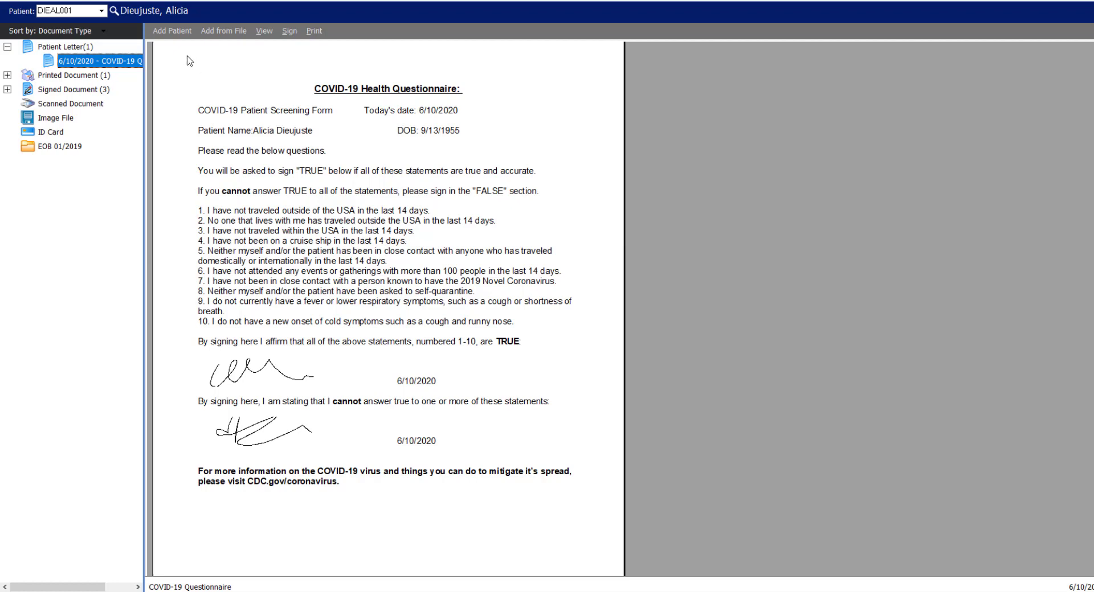
Add the COVID-19 Questionnaire for Kiosk as a second patient letter
{"action": "left_click", "coordinate": [170, 32]}
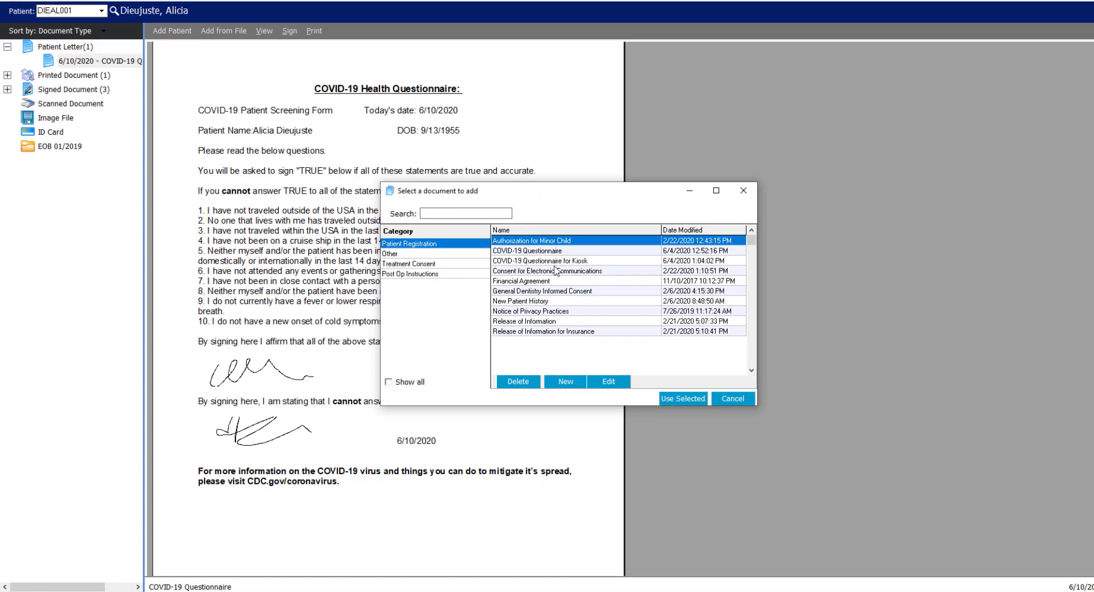
{"action": "left_click", "coordinate": [537, 262]}
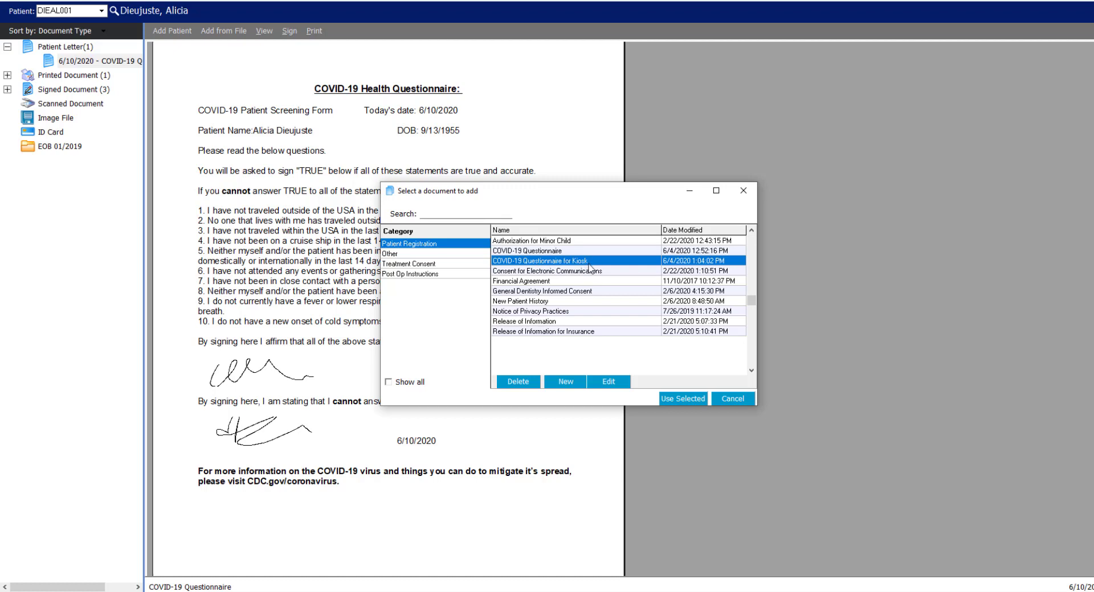
{"action": "left_click", "coordinate": [697, 398]}
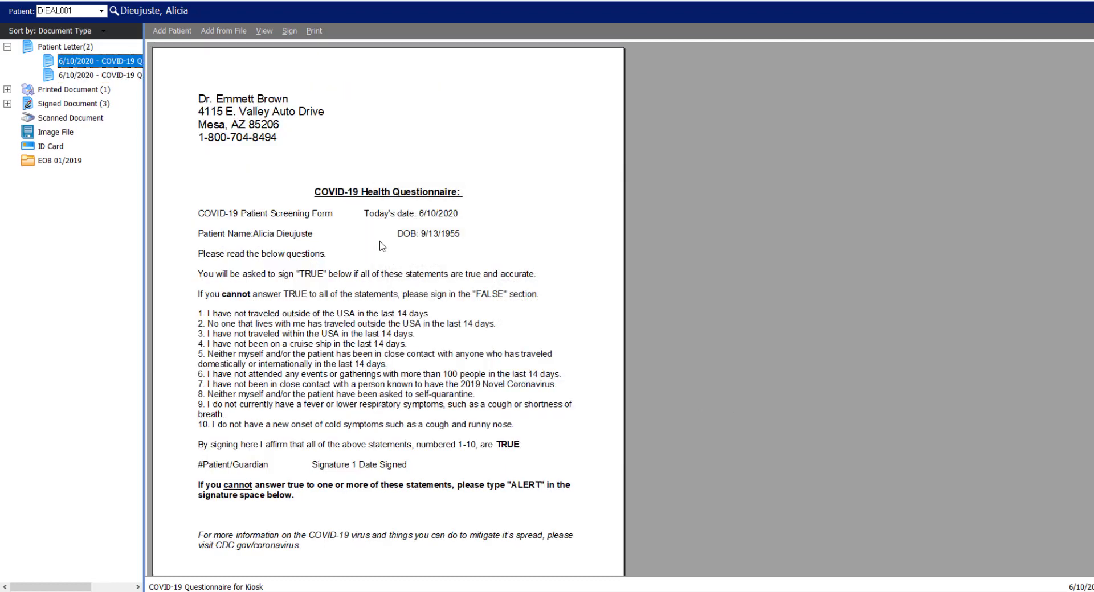
Close the Document Center window
{"action": "scroll", "coordinate": [423, 265], "scroll_direction": "down", "scroll_amount": 1}
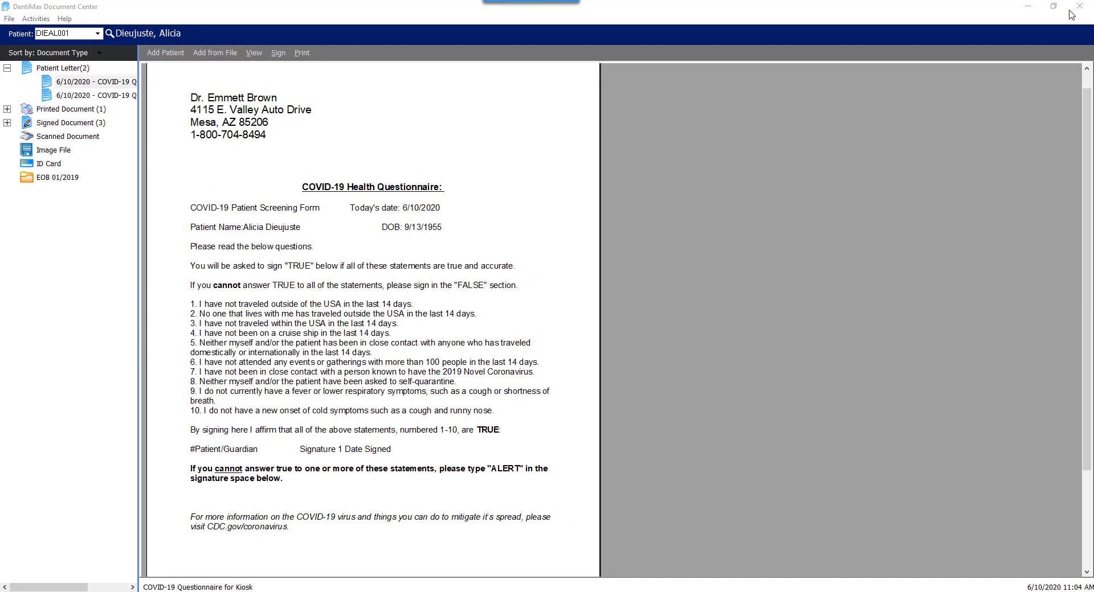
{"action": "left_click", "coordinate": [1077, 8]}
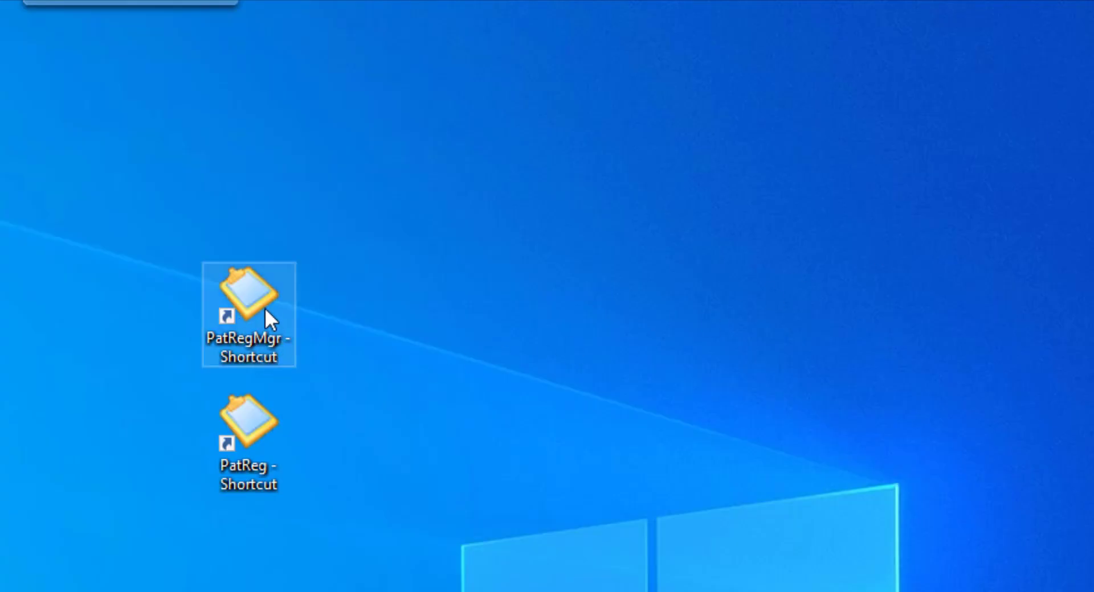
Add the COVID-19 Questionnaire for Kiosk to the patient registration documents to sign
{"action": "double_click", "coordinate": [263, 302]}
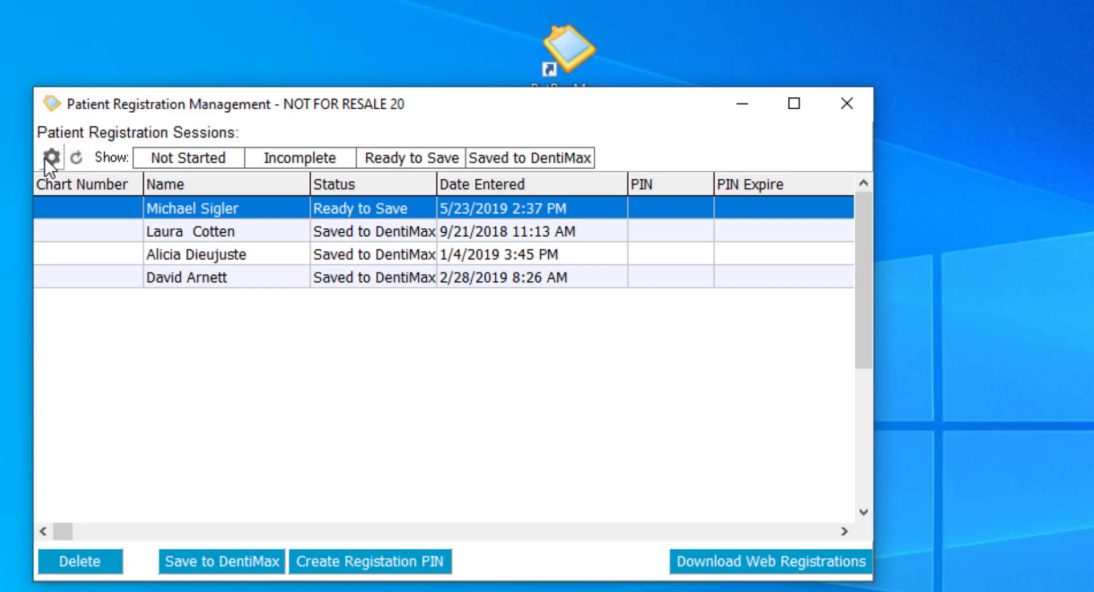
{"action": "left_click", "coordinate": [45, 158]}
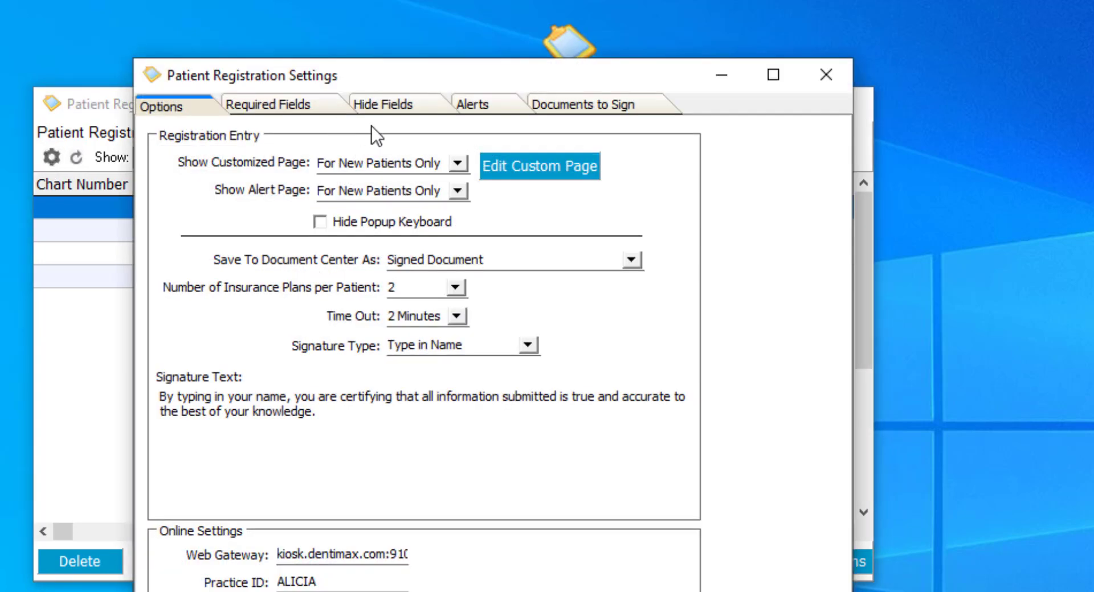
{"action": "left_click", "coordinate": [631, 110]}
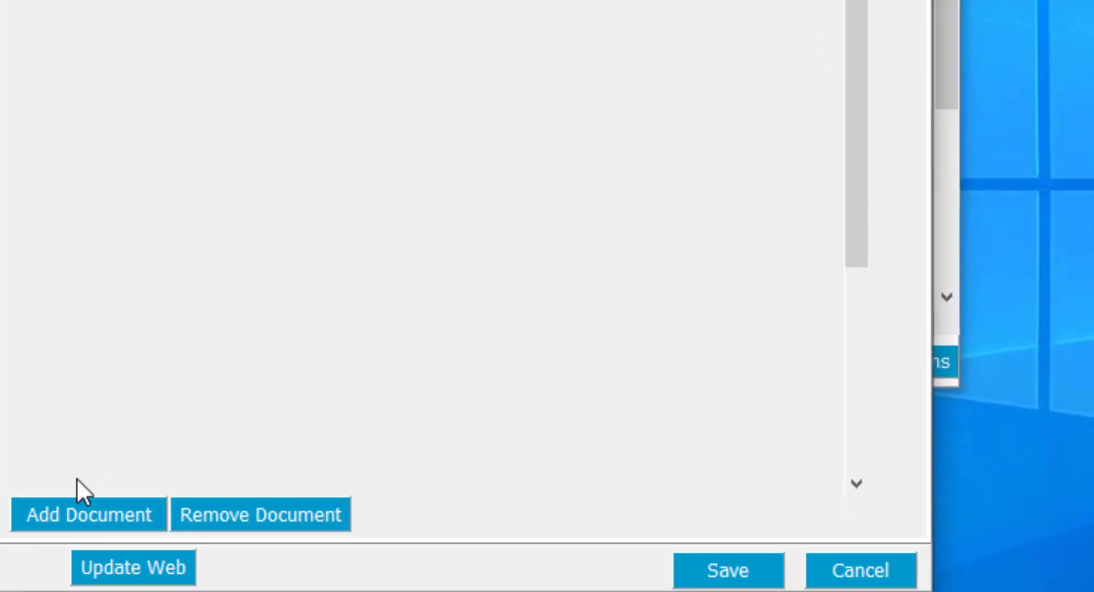
{"action": "left_click", "coordinate": [68, 514]}
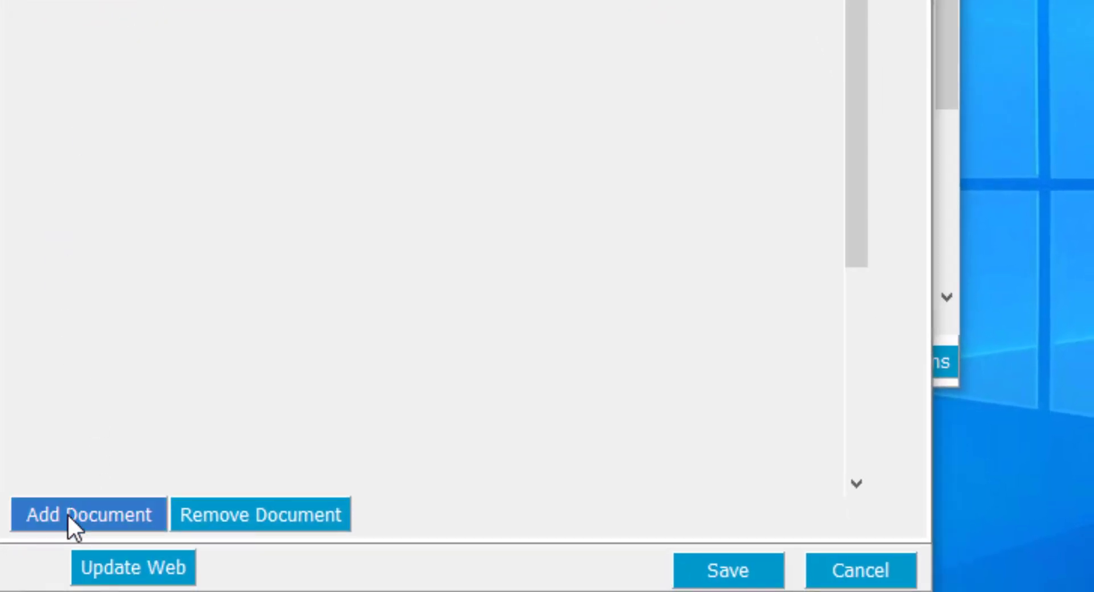
{"action": "left_click", "coordinate": [351, 65]}
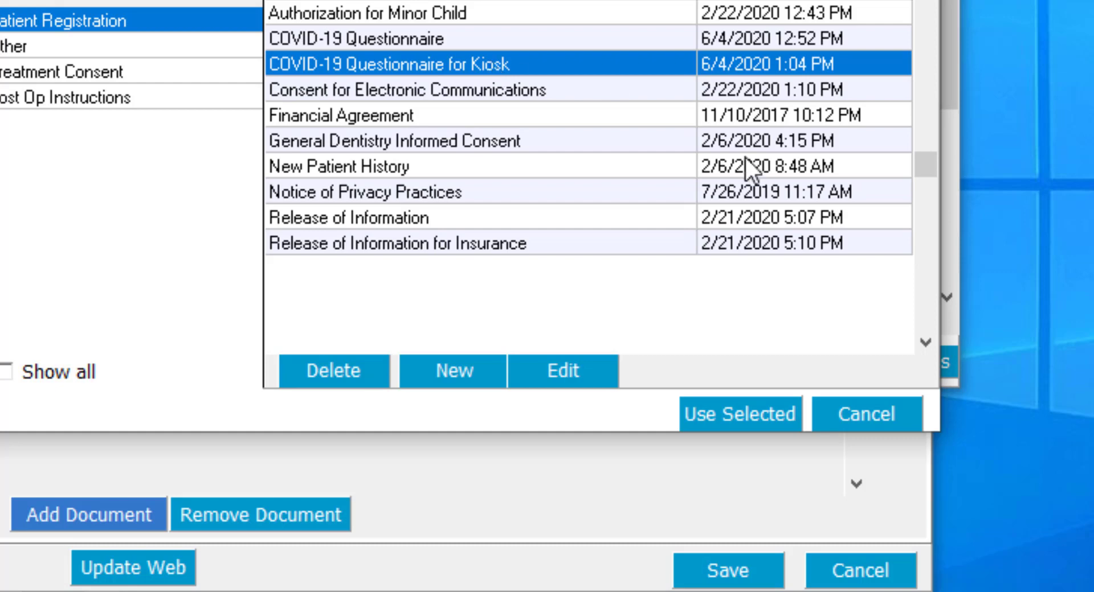
{"action": "left_click", "coordinate": [728, 416]}
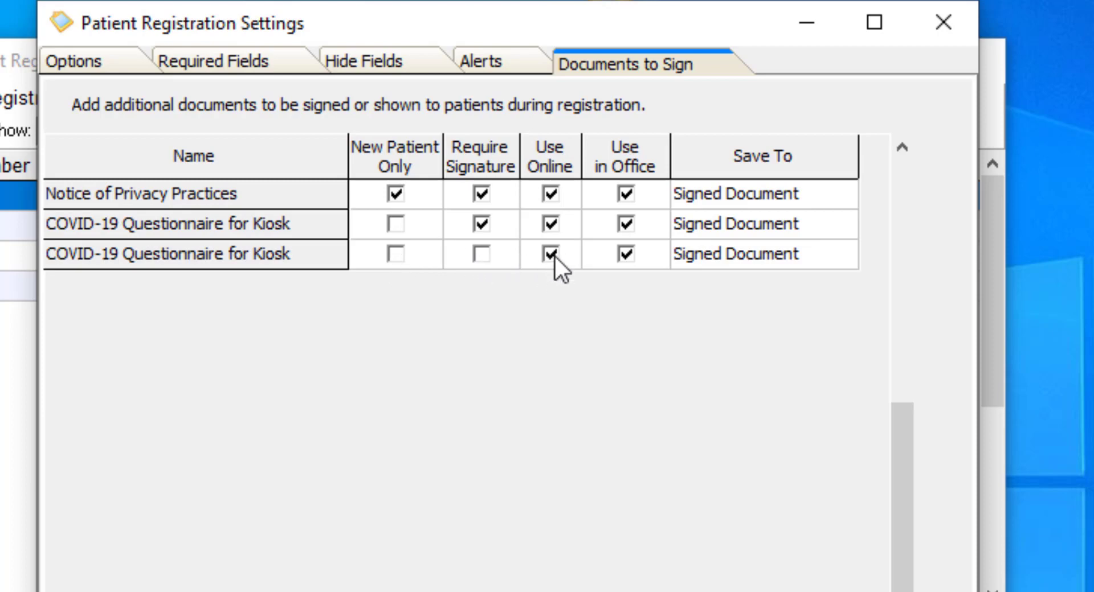
{"action": "left_click", "coordinate": [764, 253]}
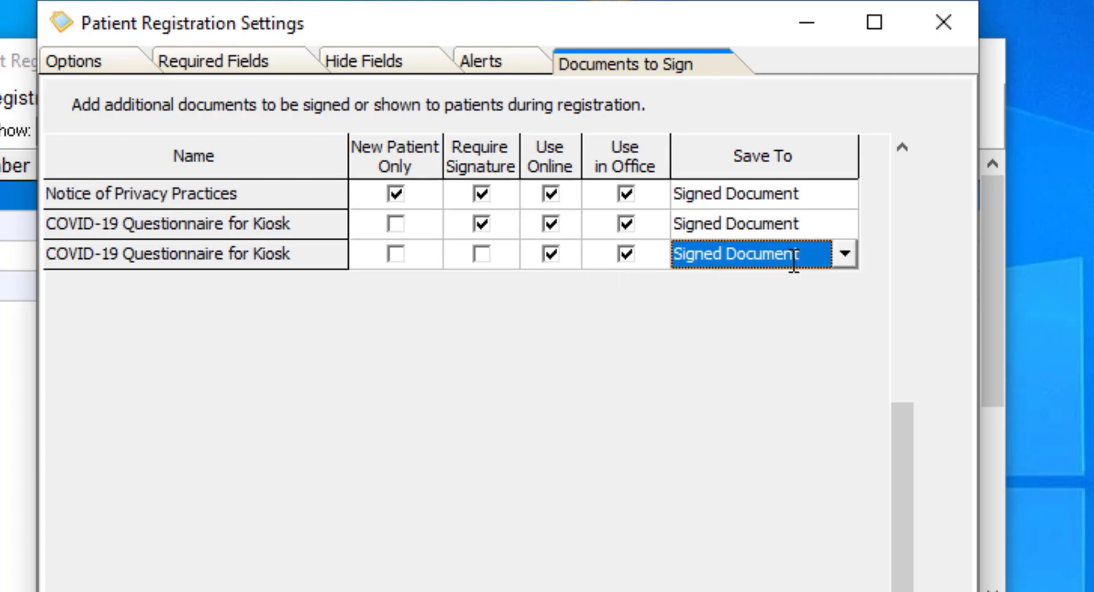
{"action": "left_click", "coordinate": [835, 253]}
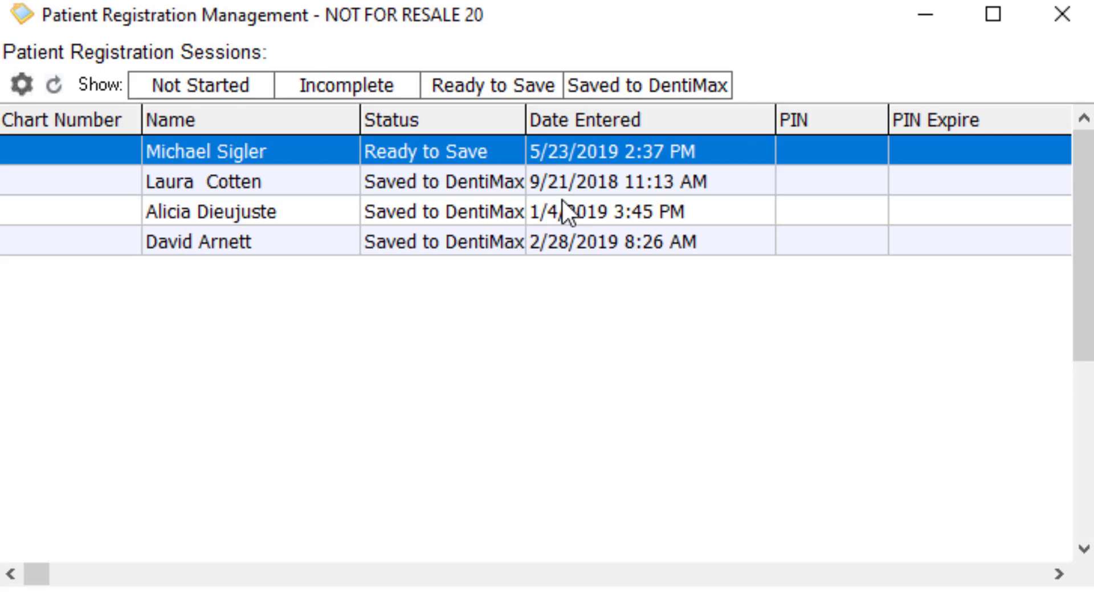
Open the custom kiosk page and review its lines down to the COVID-19 questionnaire section
{"action": "left_click", "coordinate": [22, 85]}
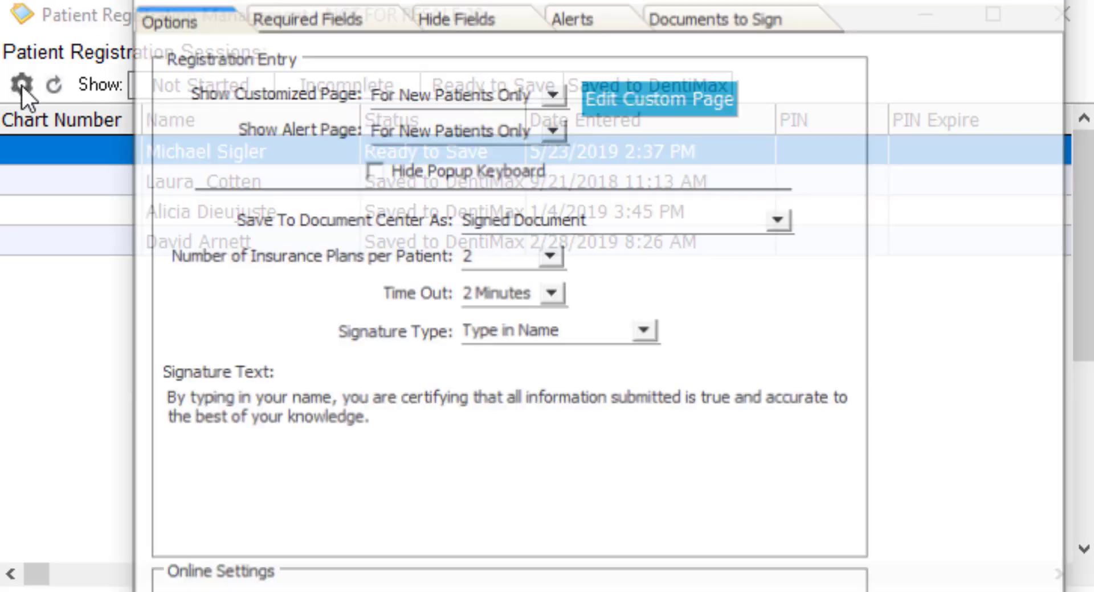
{"action": "left_click", "coordinate": [669, 100]}
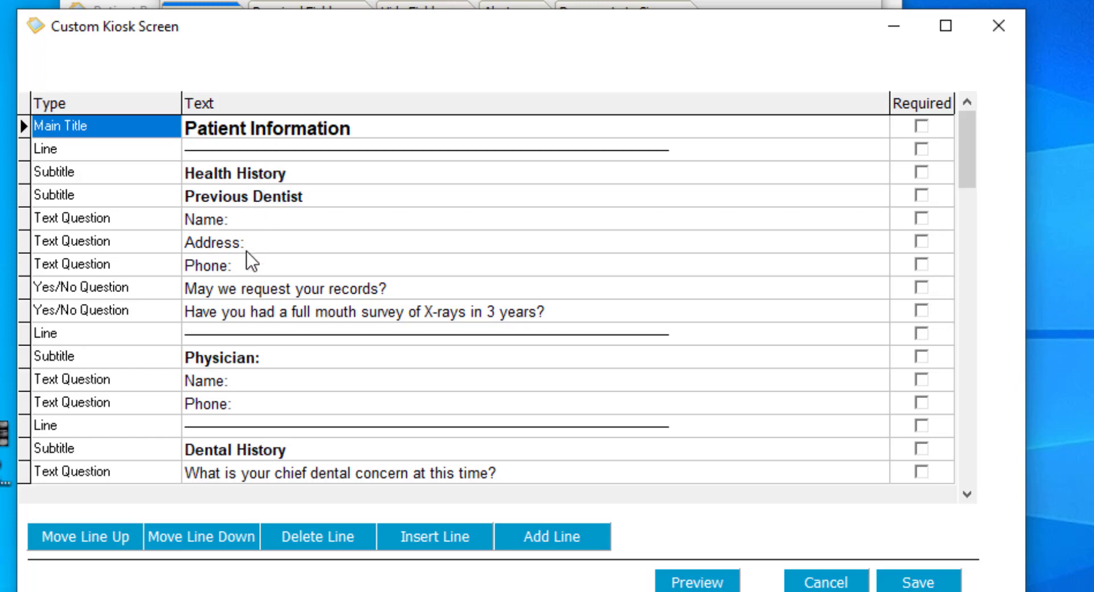
{"action": "left_click", "coordinate": [285, 358]}
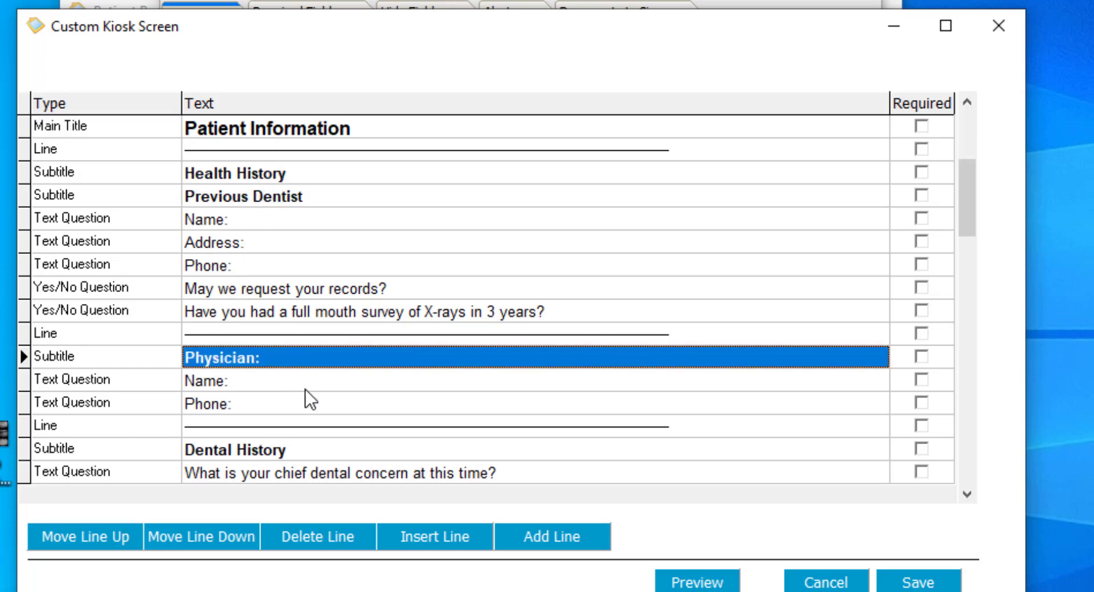
{"action": "key", "text": "Down"}
{"action": "key", "text": "Down"}
{"action": "key", "text": "Down"}
{"action": "key", "text": "Down"}
{"action": "key", "text": "Down"}
{"action": "key", "text": "Down"}
{"action": "key", "text": "Down"}
{"action": "key", "text": "Down"}
{"action": "key", "text": "Down"}
{"action": "key", "text": "Down"}
{"action": "key", "text": "Down"}
{"action": "key", "text": "Down"}
{"action": "key", "text": "Down"}
{"action": "key", "text": "Down"}
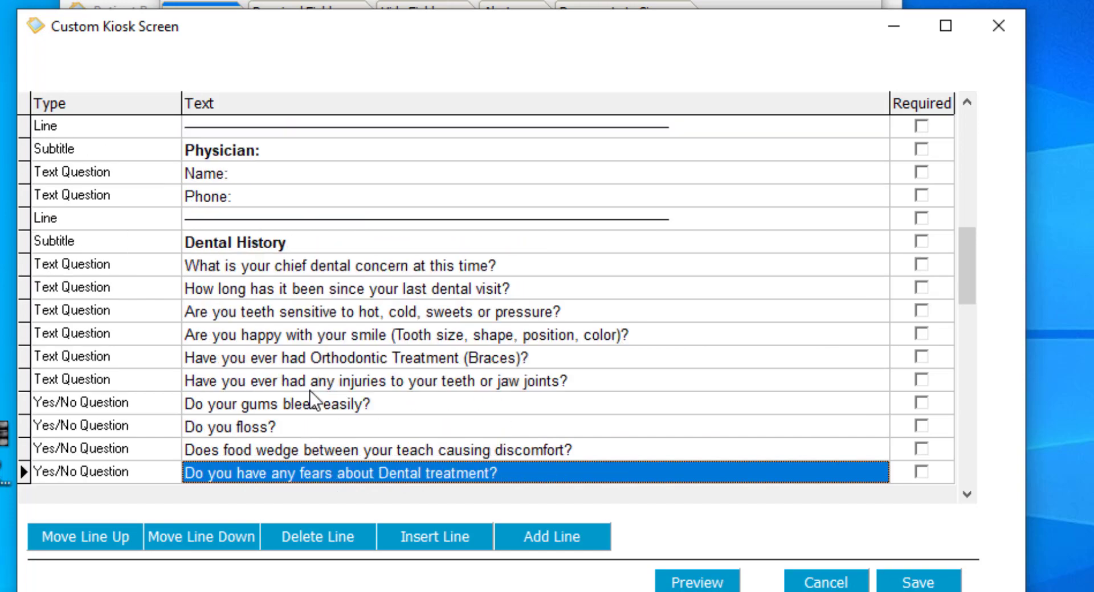
{"action": "key", "text": "Down"}
{"action": "key", "text": "Down"}
{"action": "key", "text": "Down"}
{"action": "key", "text": "Down"}
{"action": "key", "text": "Down"}
{"action": "key", "text": "Down"}
{"action": "key", "text": "Down"}
{"action": "key", "text": "Down"}
{"action": "key", "text": "Down"}
{"action": "key", "text": "Down"}
{"action": "key", "text": "Down"}
{"action": "key", "text": "Down"}
{"action": "key", "text": "Down"}
{"action": "key", "text": "Down"}
{"action": "key", "text": "Down"}
{"action": "key", "text": "Down"}
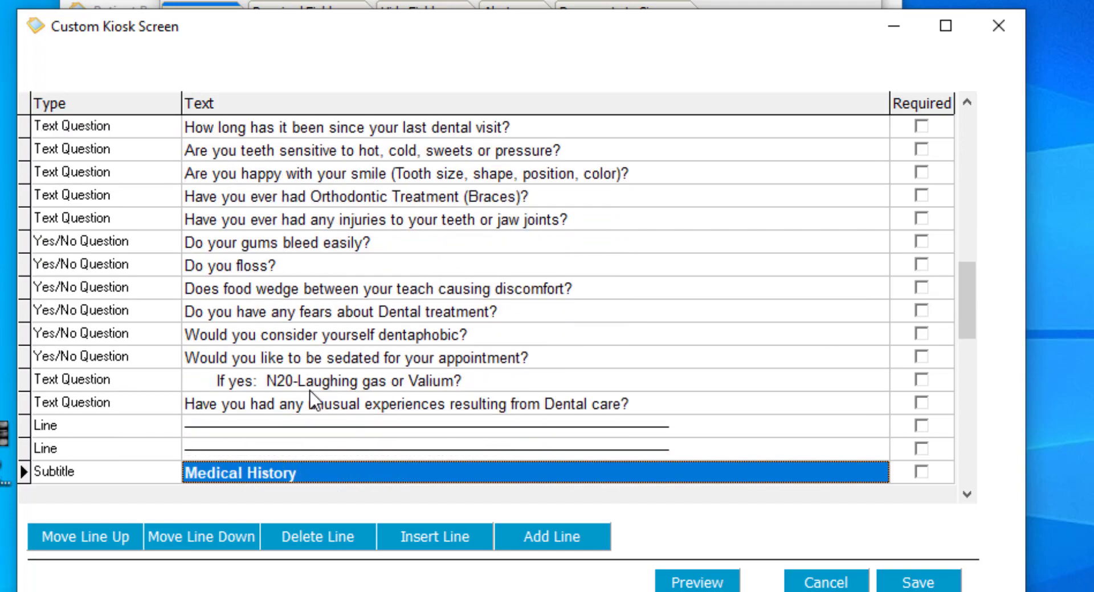
{"action": "key", "text": "Down"}
{"action": "key", "text": "Down"}
{"action": "key", "text": "Down"}
{"action": "key", "text": "Down"}
{"action": "key", "text": "Down"}
{"action": "key", "text": "Down"}
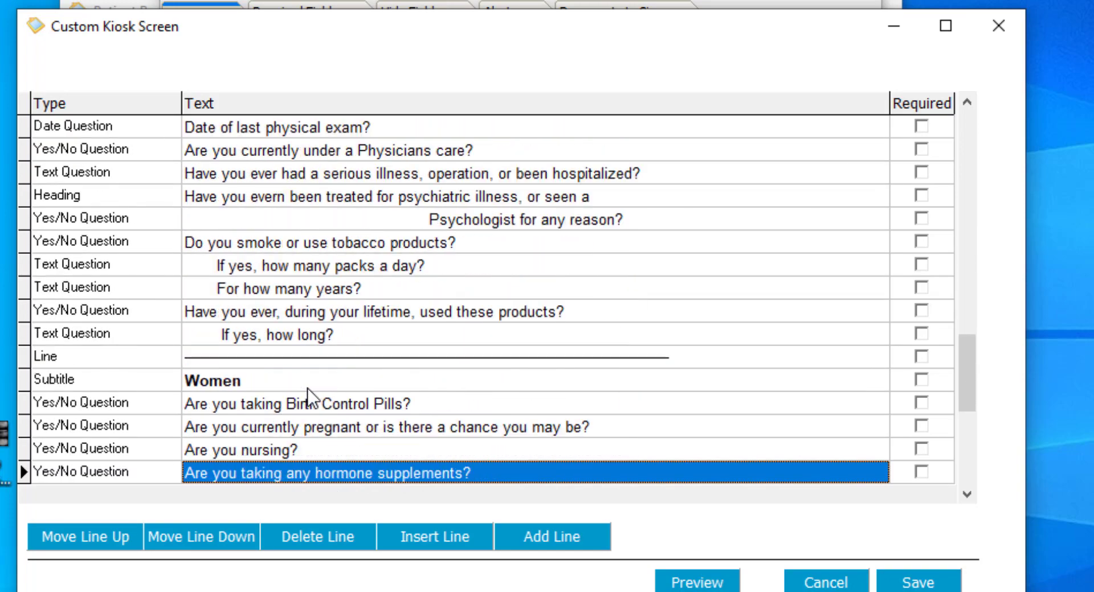
{"action": "key", "text": "Down"}
{"action": "key", "text": "Down"}
{"action": "key", "text": "Down"}
{"action": "key", "text": "Down"}
{"action": "key", "text": "Down"}
{"action": "key", "text": "Down"}
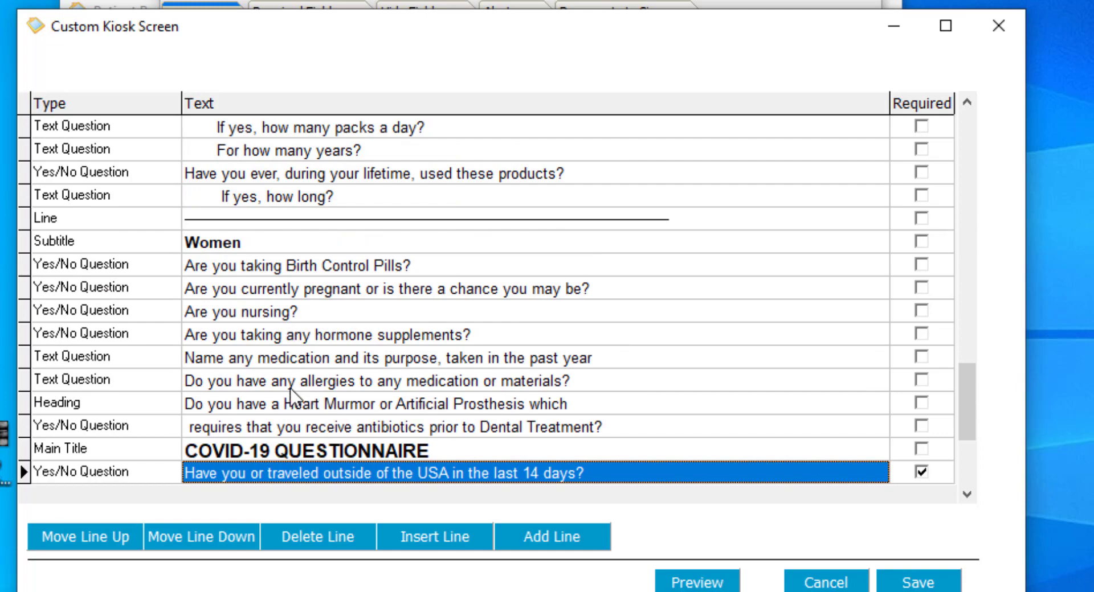
{"action": "key", "text": "Down"}
{"action": "key", "text": "Down"}
{"action": "key", "text": "Down"}
{"action": "key", "text": "Down"}
{"action": "key", "text": "Down"}
{"action": "key", "text": "Down"}
{"action": "key", "text": "Down"}
{"action": "key", "text": "Down"}
{"action": "key", "text": "Down"}
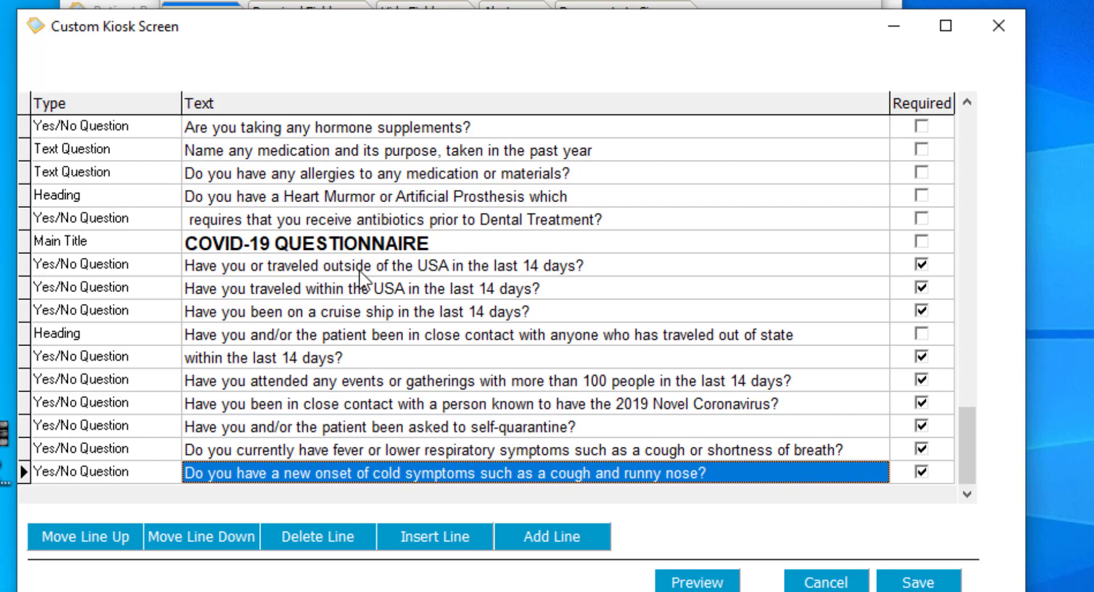
{"action": "left_click", "coordinate": [569, 534]}
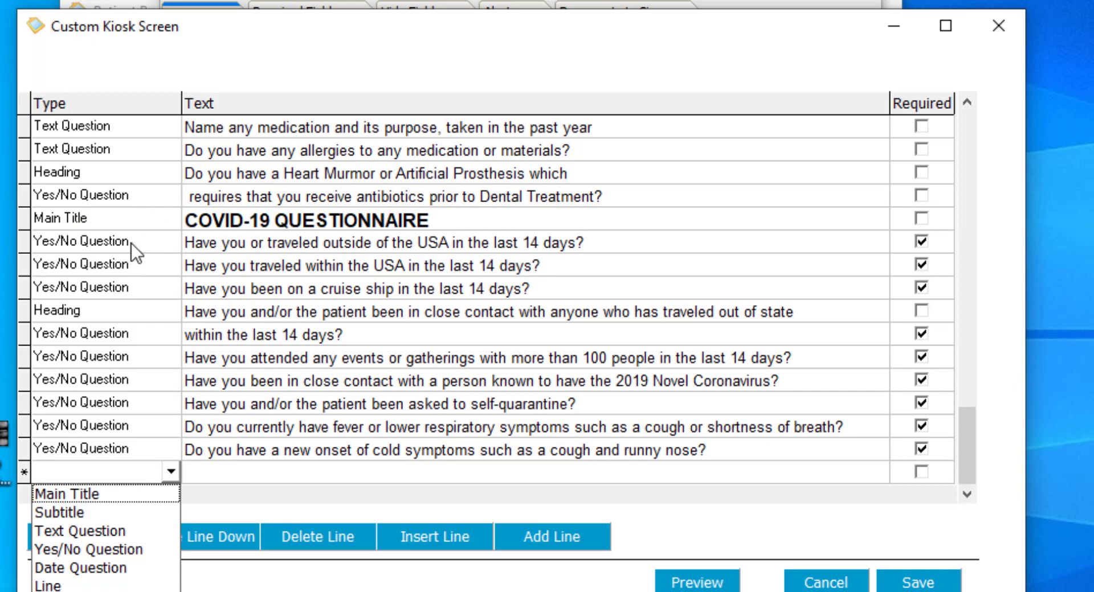
{"action": "left_click", "coordinate": [120, 494]}
{"action": "left_click", "coordinate": [251, 464]}
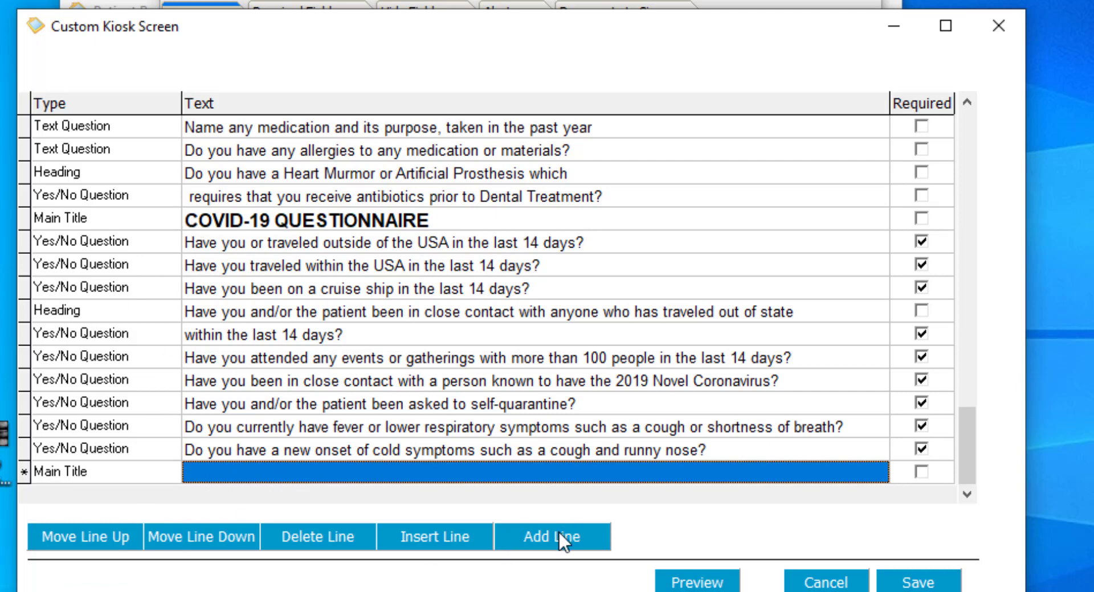
{"action": "left_click", "coordinate": [145, 473]}
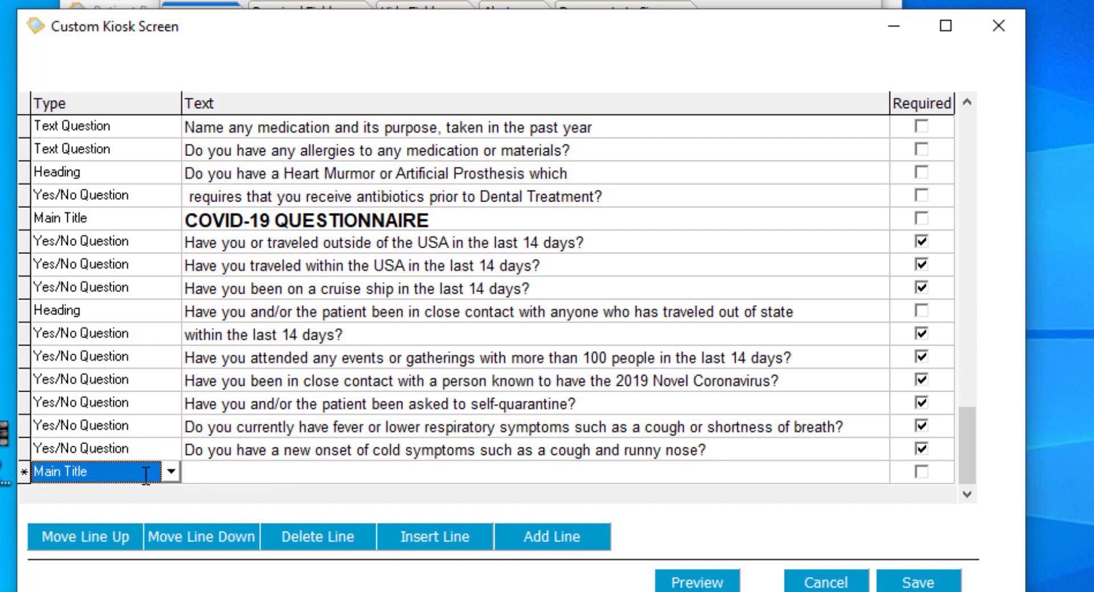
{"action": "left_click", "coordinate": [171, 472]}
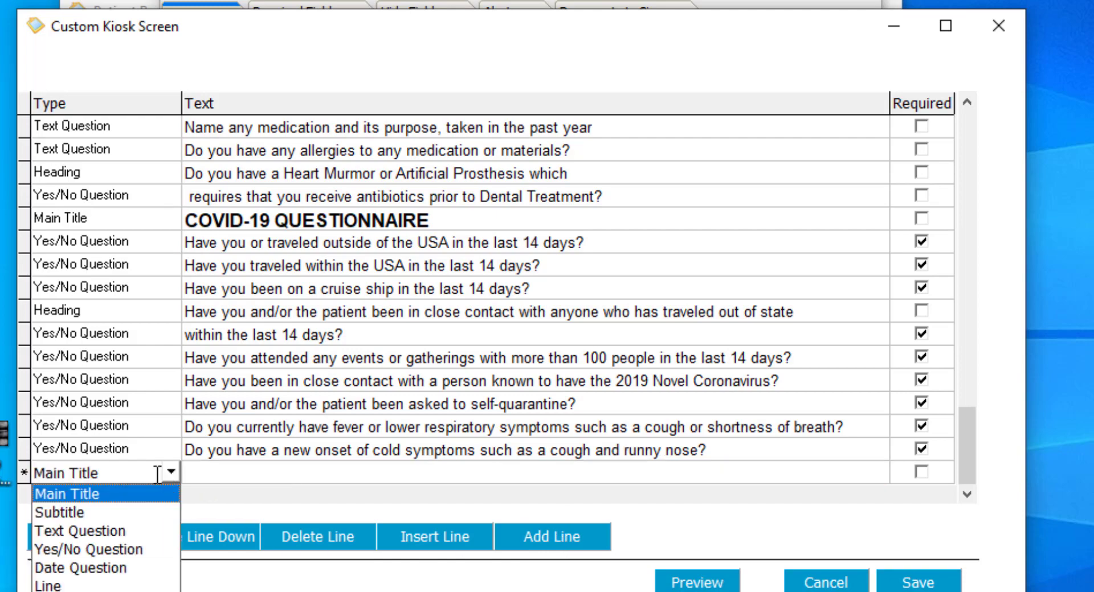
{"action": "left_click", "coordinate": [94, 545]}
{"action": "left_click", "coordinate": [237, 480]}
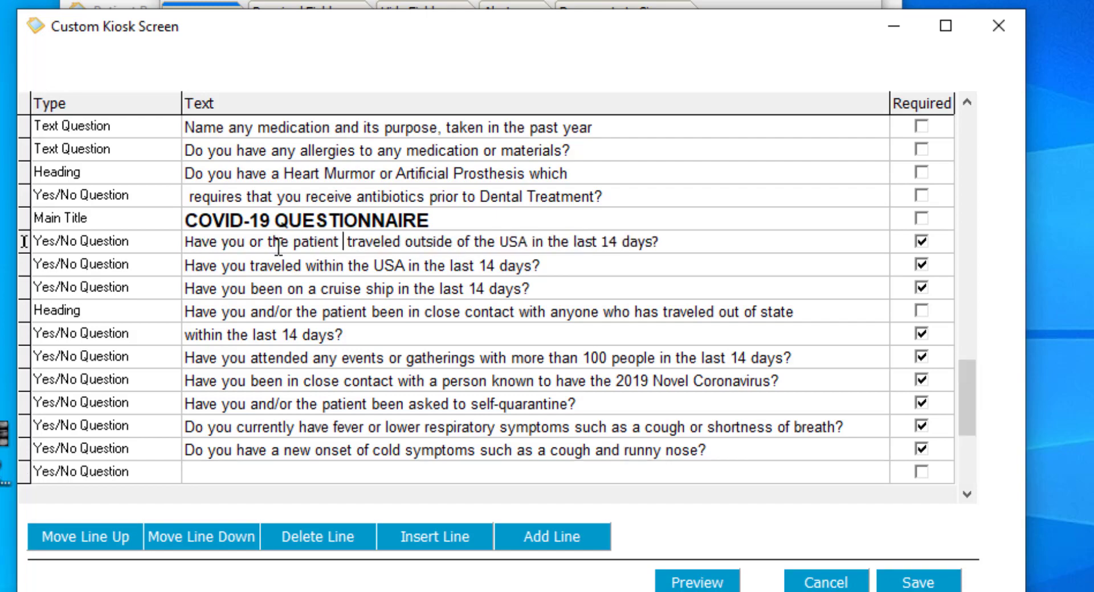
Reword the first COVID-19 question to "Have you or the patient traveled outside of the USA in the last 14 days?"
{"action": "key", "text": "BackSpace"}
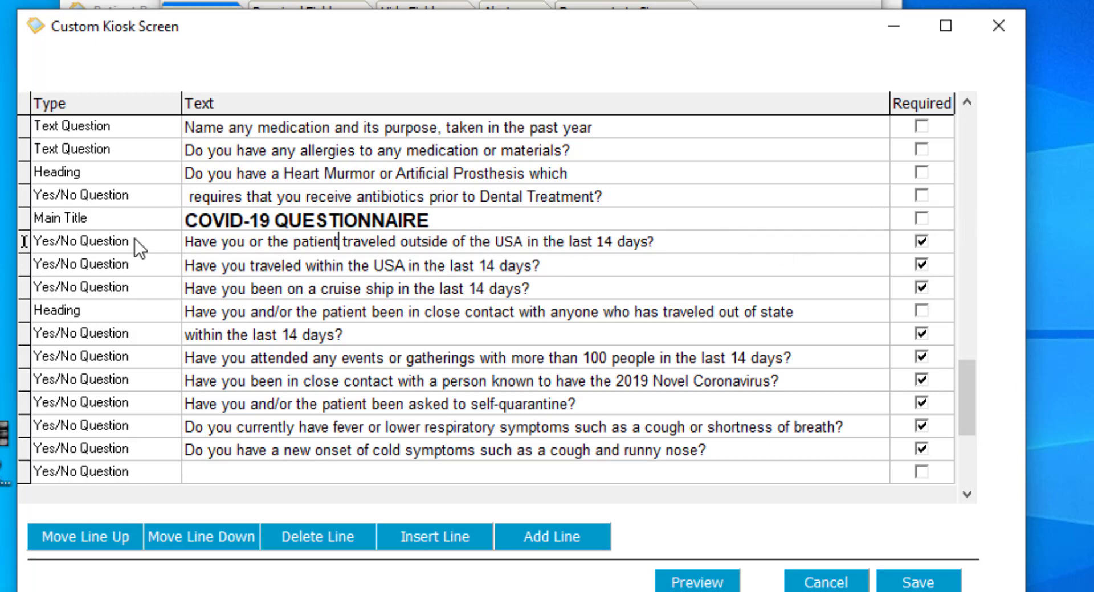
{"action": "left_click", "coordinate": [101, 243]}
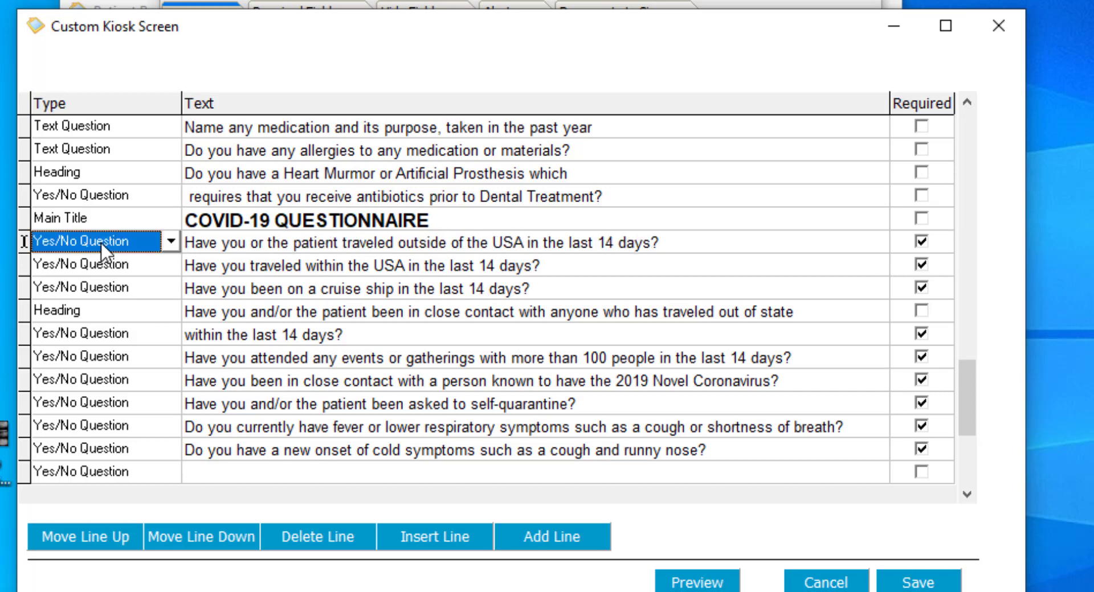
{"action": "left_click", "coordinate": [170, 250]}
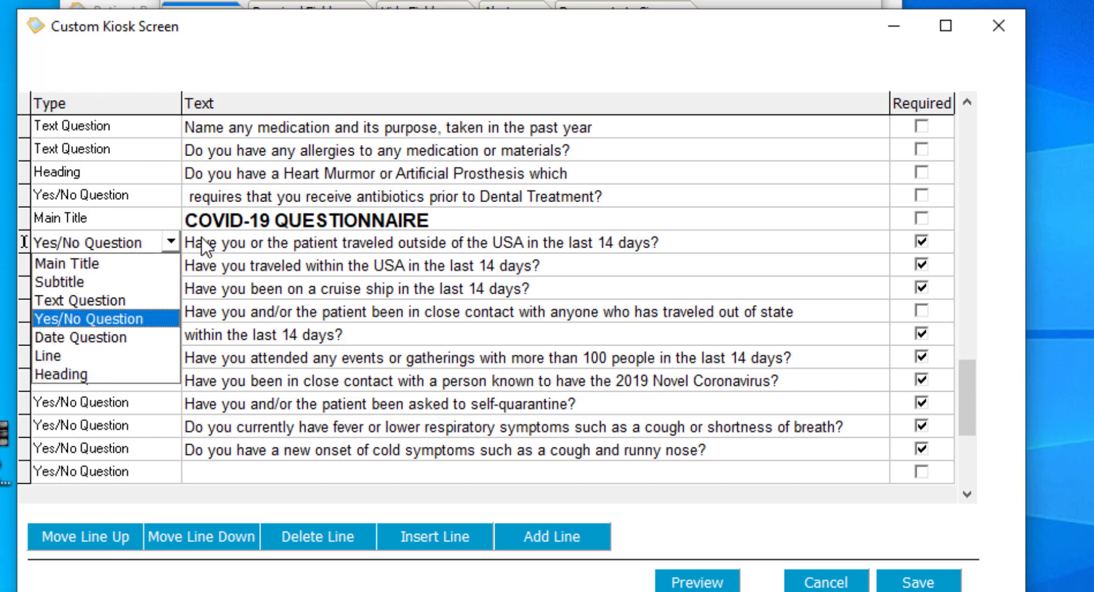
{"action": "left_click", "coordinate": [829, 242]}
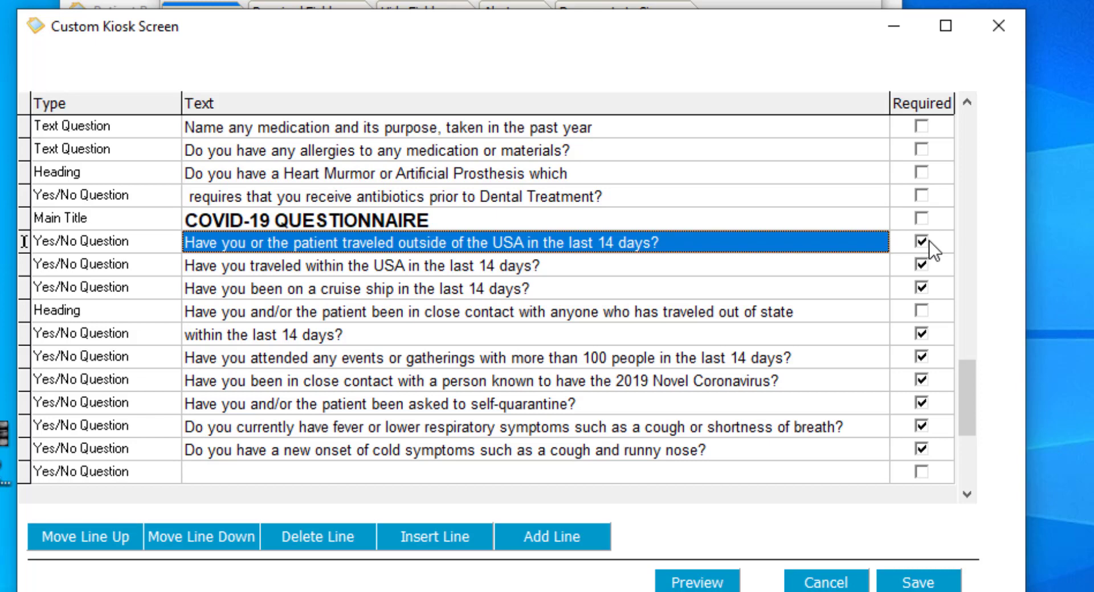
{"action": "left_click", "coordinate": [928, 241]}
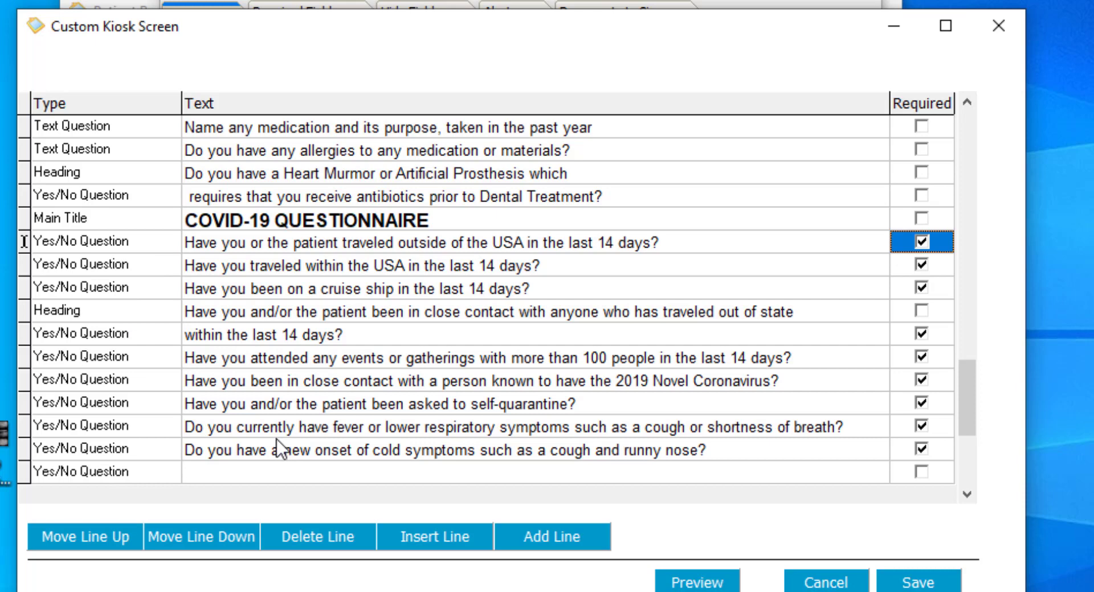
Examine the line types of the two-line close-contact question
{"action": "left_click", "coordinate": [254, 314]}
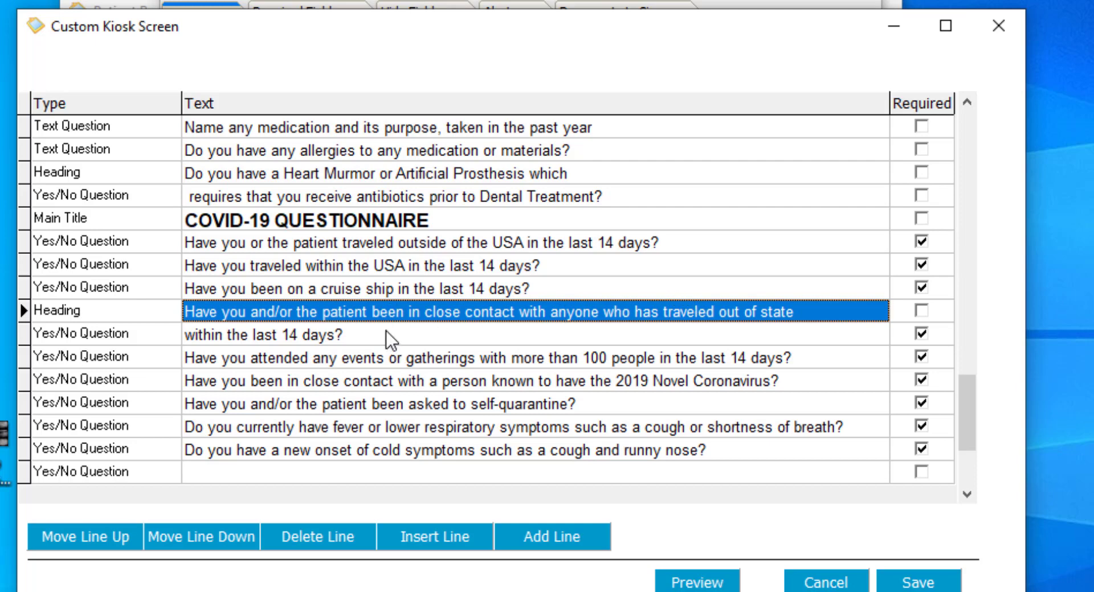
{"action": "left_click", "coordinate": [128, 310]}
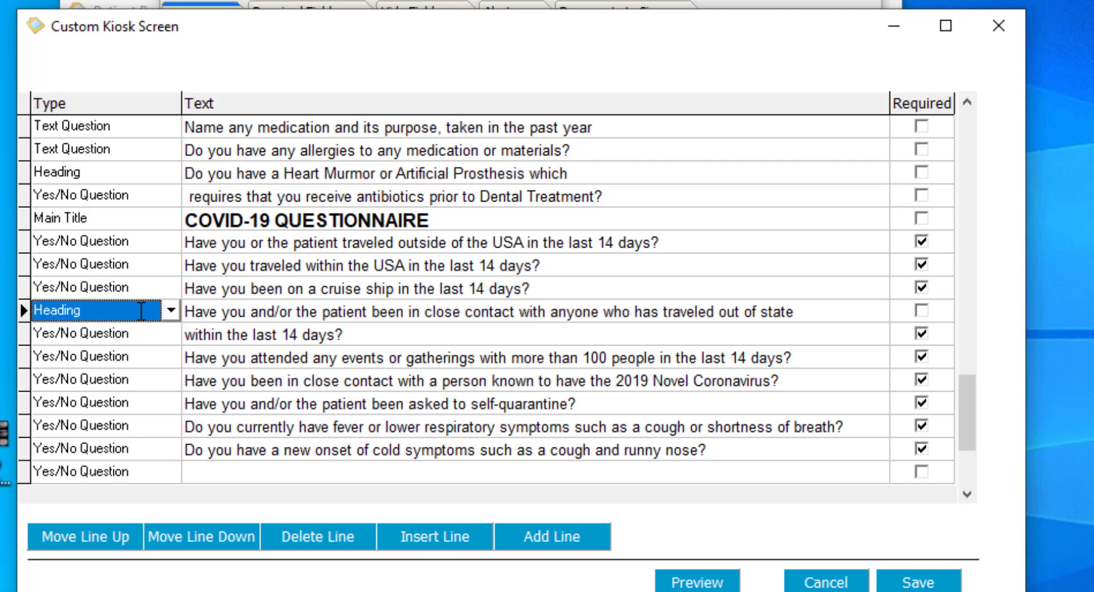
{"action": "left_click", "coordinate": [170, 337]}
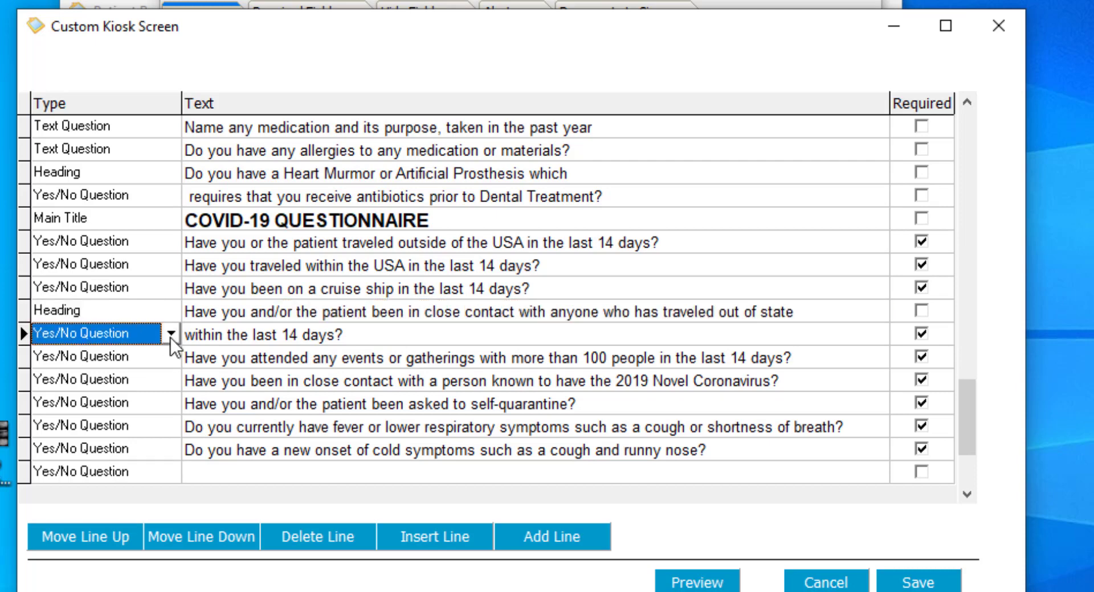
{"action": "left_click", "coordinate": [301, 334]}
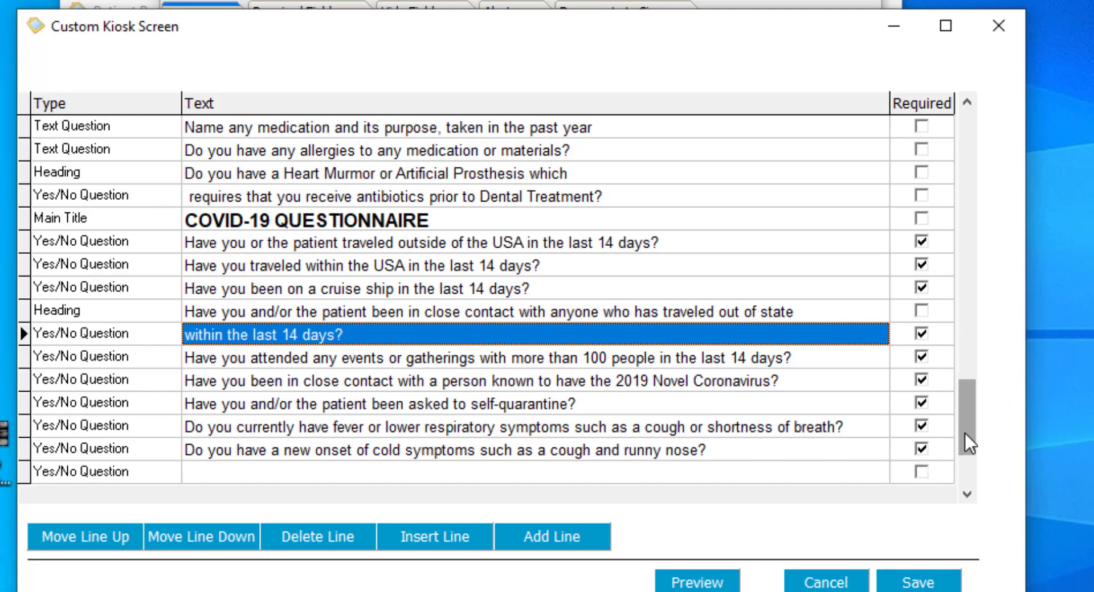
Delete the blank line at the end of the custom kiosk page
{"action": "left_click_drag", "start_coordinate": [965, 433], "coordinate": [964, 165]}
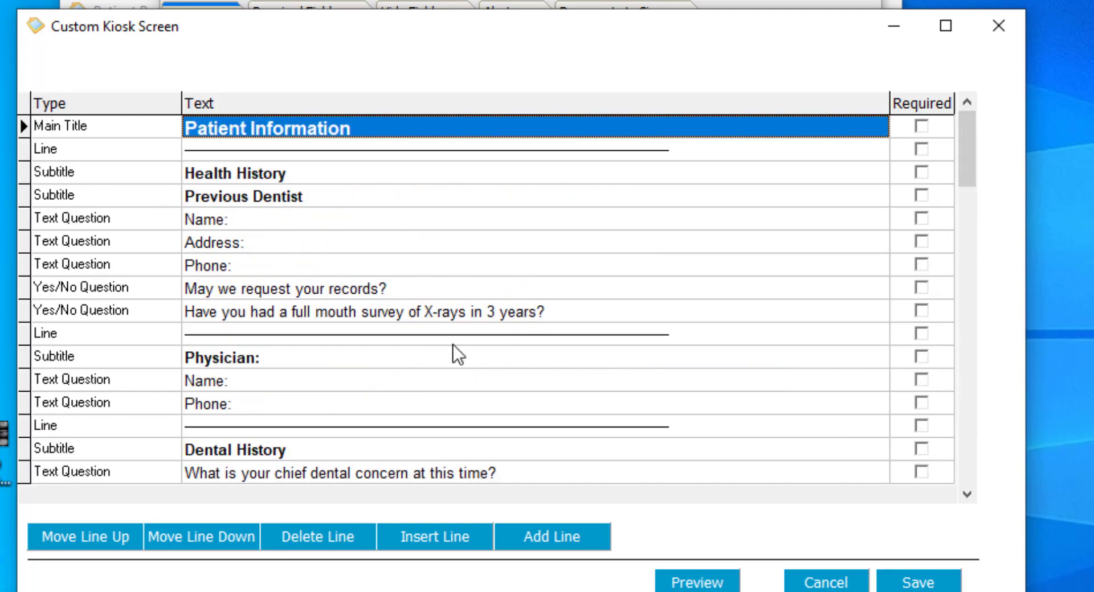
{"action": "left_click_drag", "start_coordinate": [966, 135], "coordinate": [936, 456]}
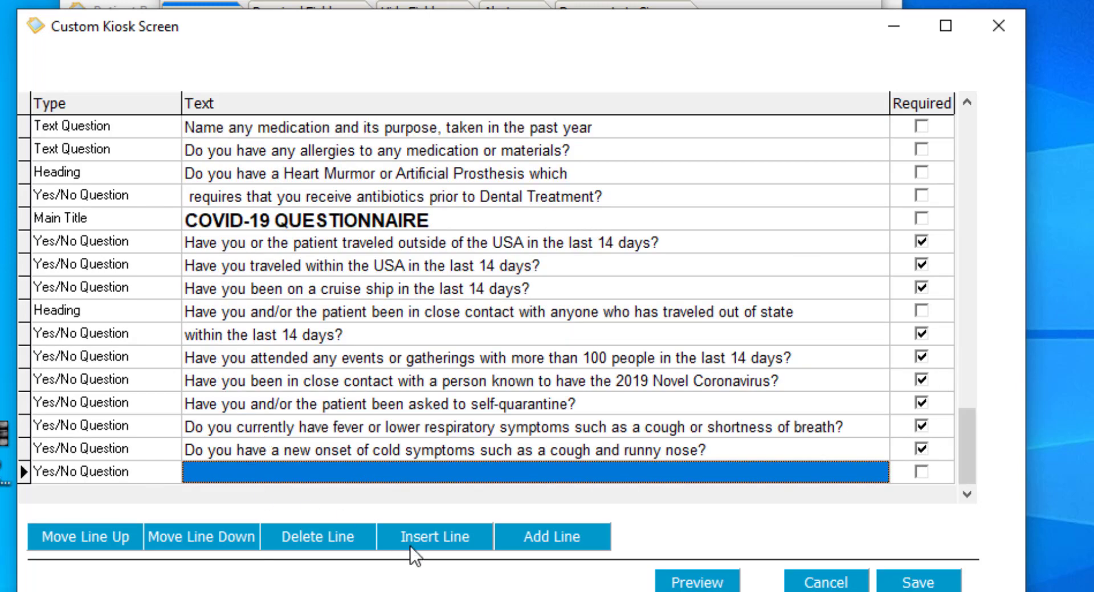
{"action": "left_click", "coordinate": [345, 538]}
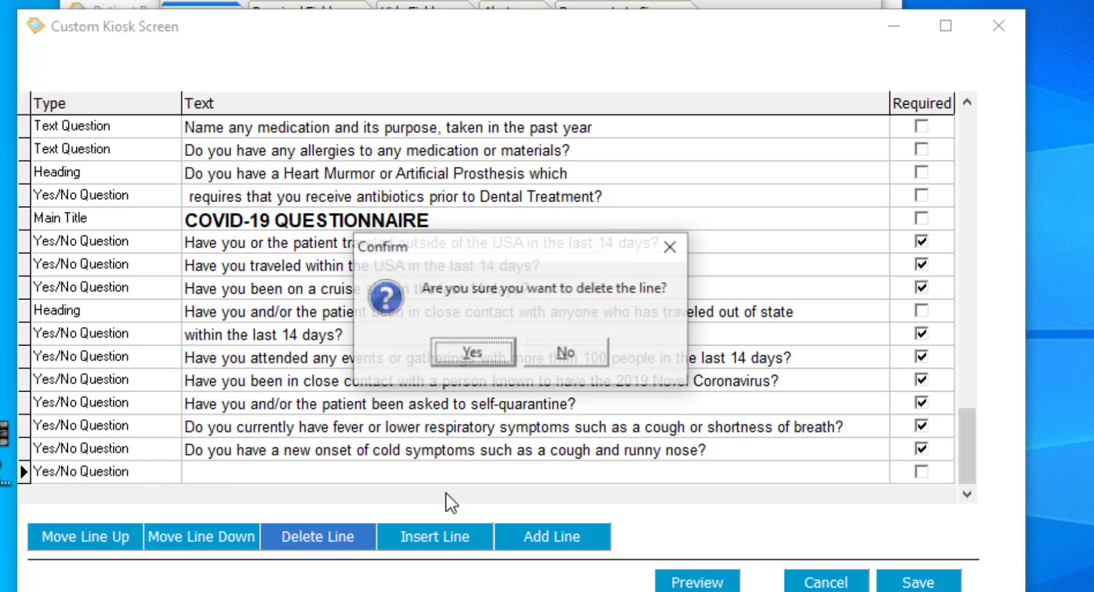
{"action": "left_click", "coordinate": [478, 342]}
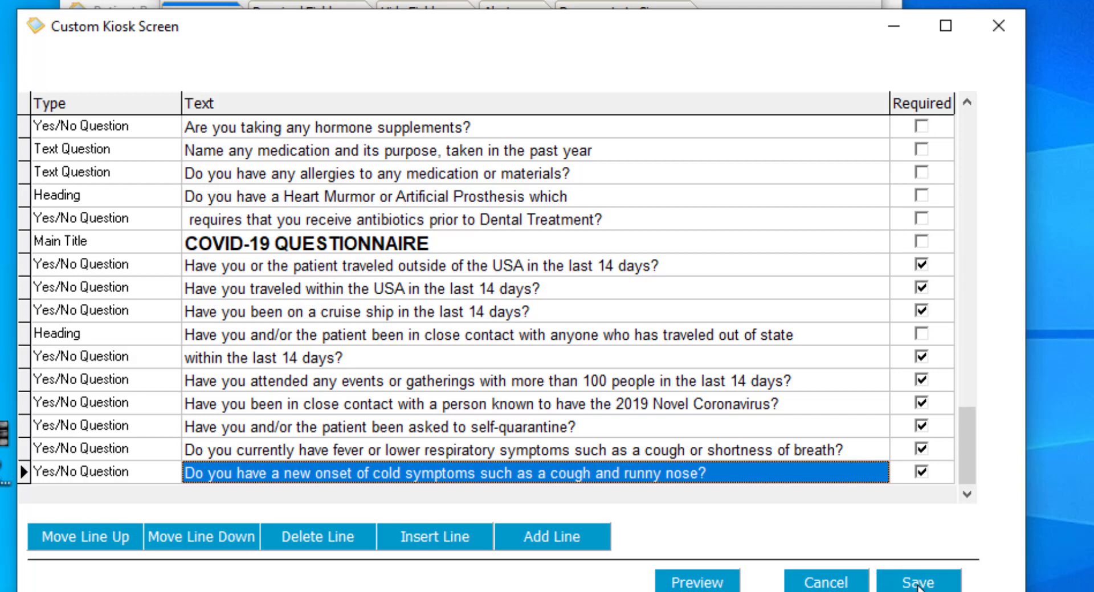
Preview the custom kiosk page
{"action": "left_click", "coordinate": [690, 586]}
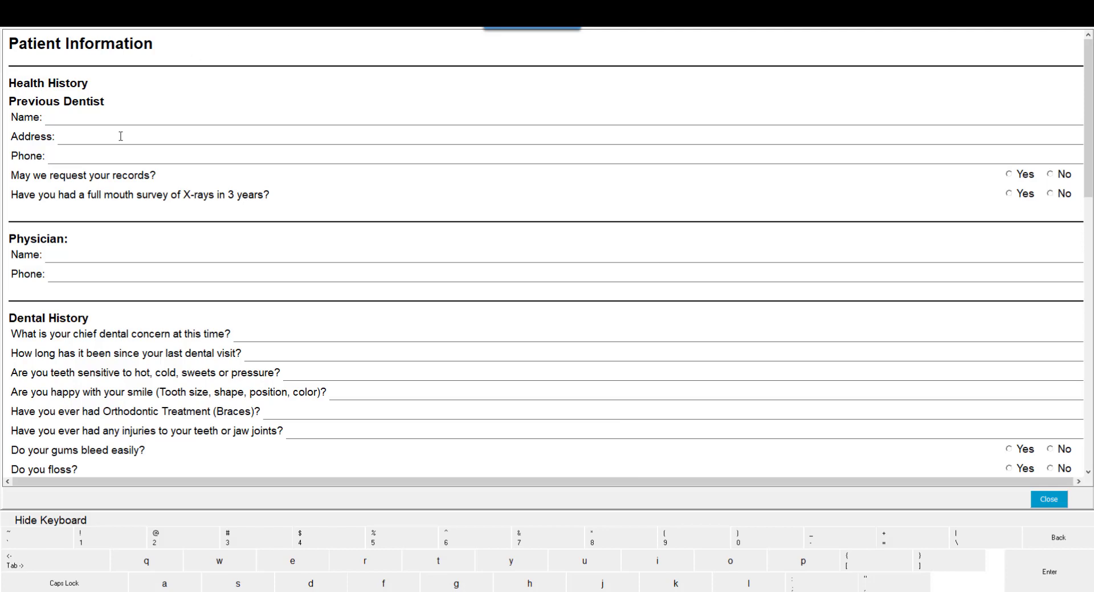
Close the preview and save the edited custom kiosk page
{"action": "left_click_drag", "start_coordinate": [1087, 83], "coordinate": [1061, 383]}
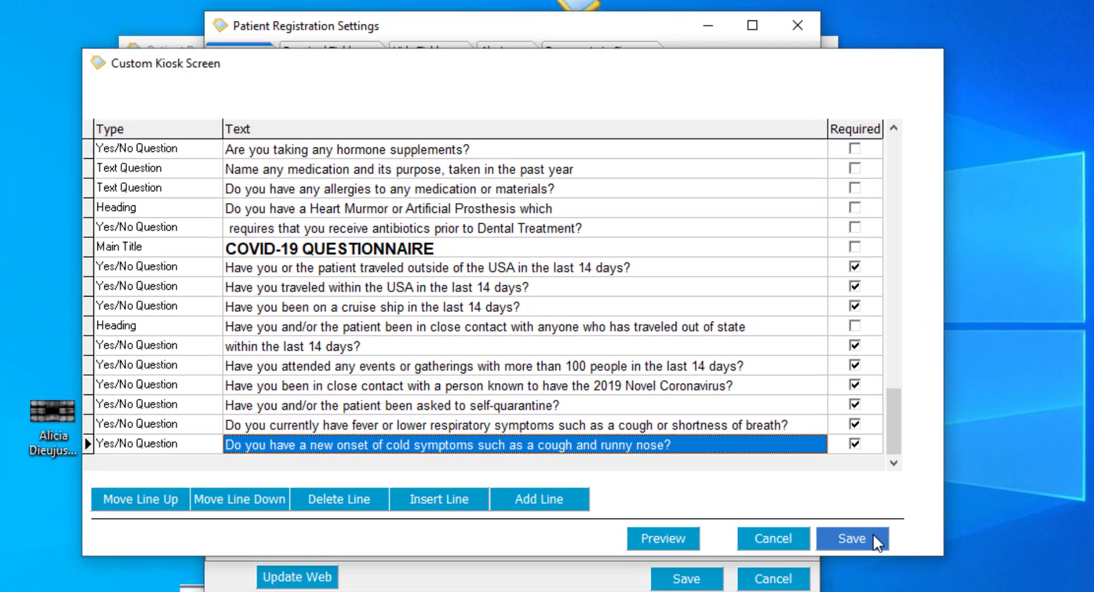
{"action": "left_click", "coordinate": [860, 538]}
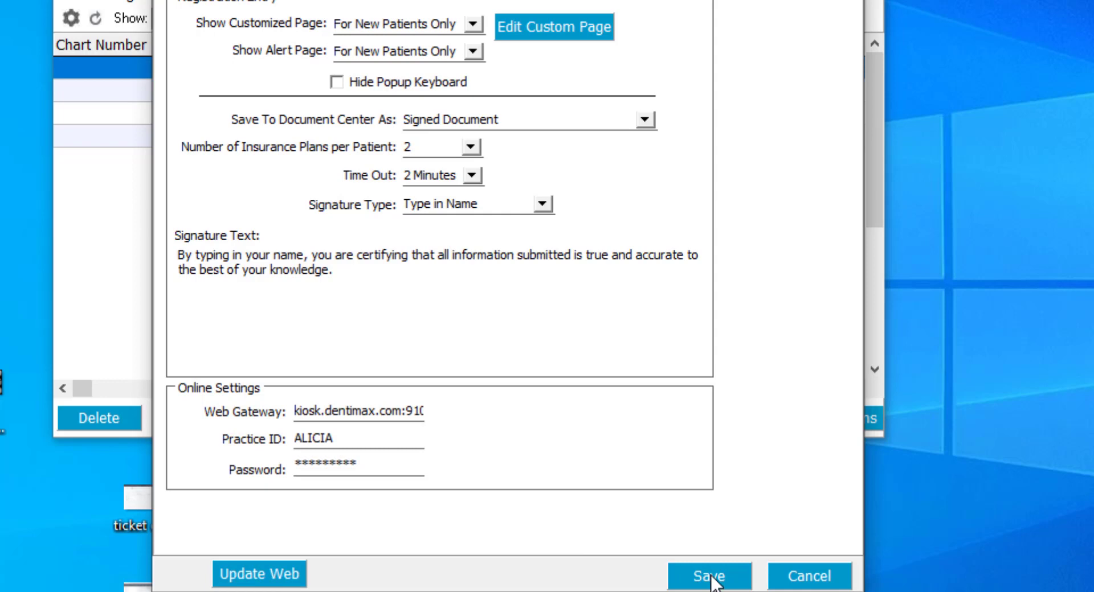
Update the web kiosk with the new registration settings, acknowledge completion, and save the settings
{"action": "left_click", "coordinate": [274, 576]}
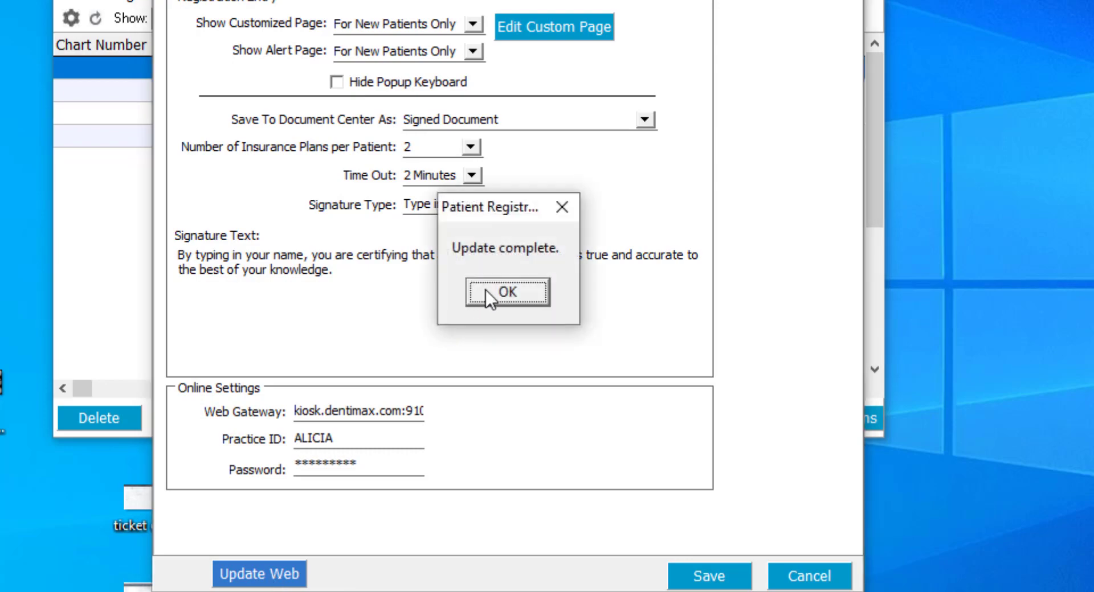
{"action": "left_click", "coordinate": [486, 288]}
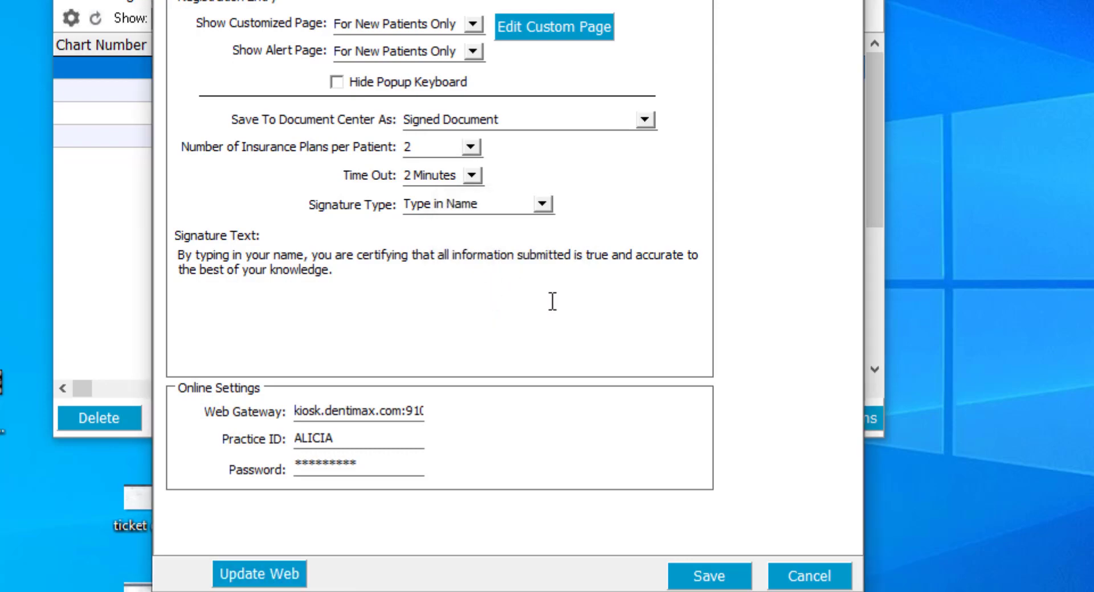
{"action": "left_click", "coordinate": [709, 581]}
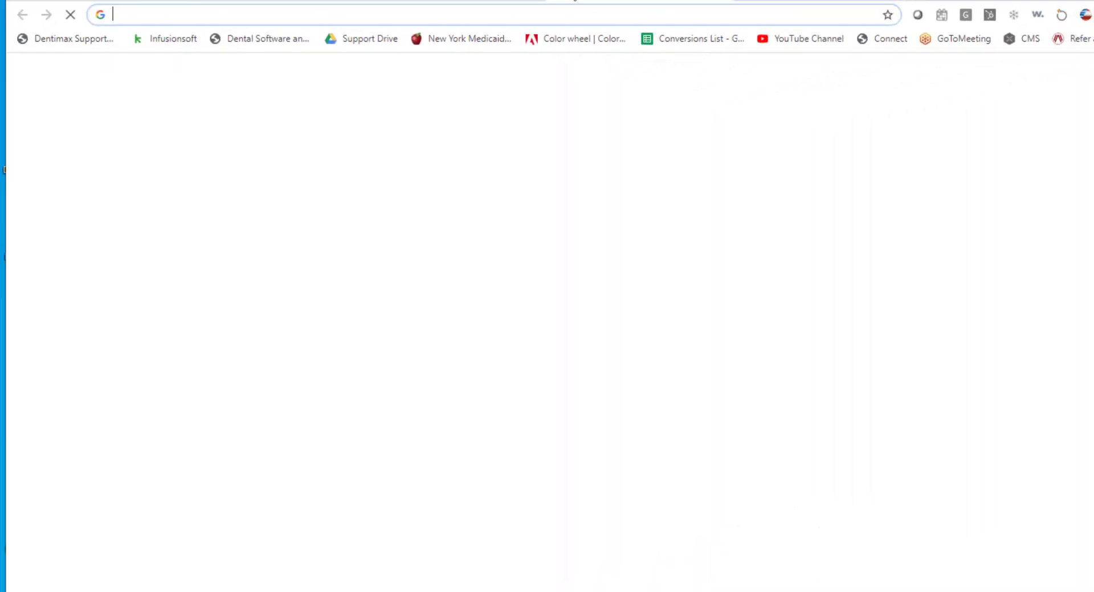
Switch to the web browser and open epatientcenter.com
{"action": "left_click", "coordinate": [947, 201]}
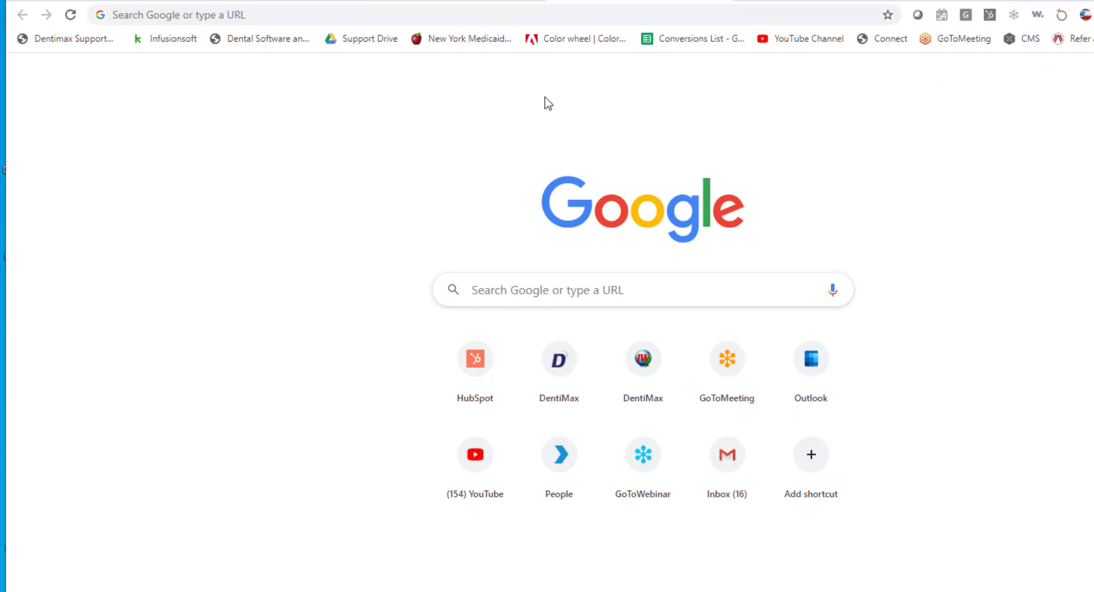
{"action": "left_click", "coordinate": [316, 14]}
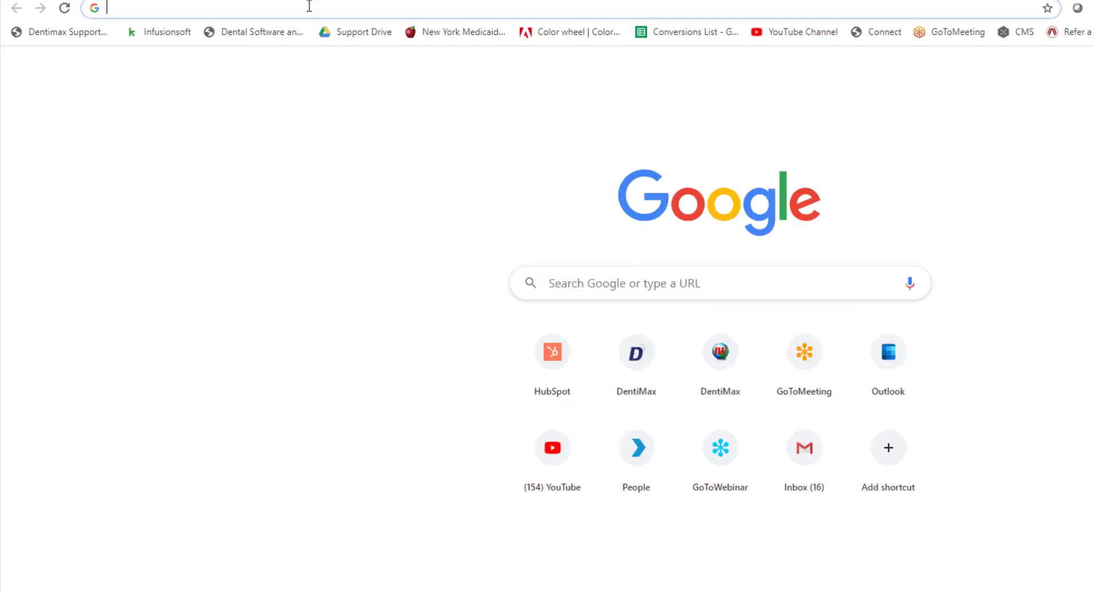
{"action": "type", "text": "e"}
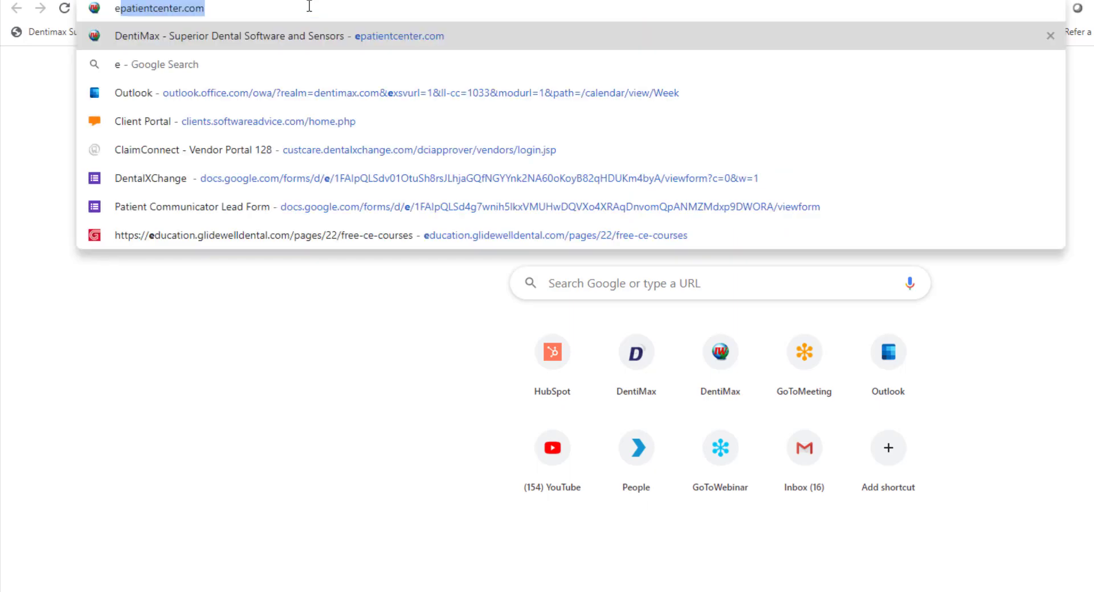
{"action": "type", "text": "pat"}
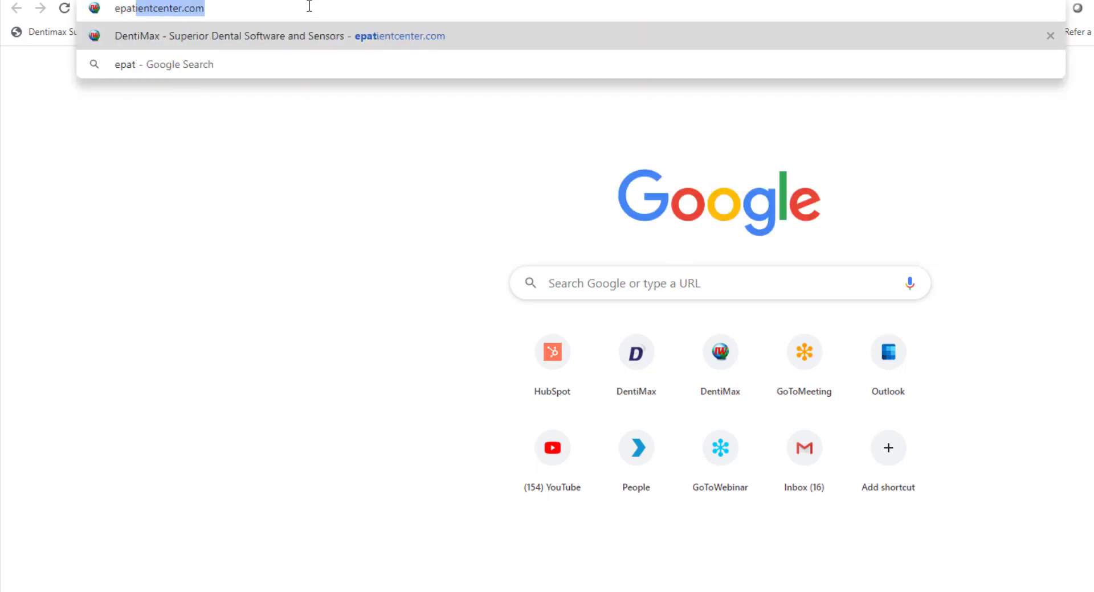
{"action": "key", "text": "Return"}
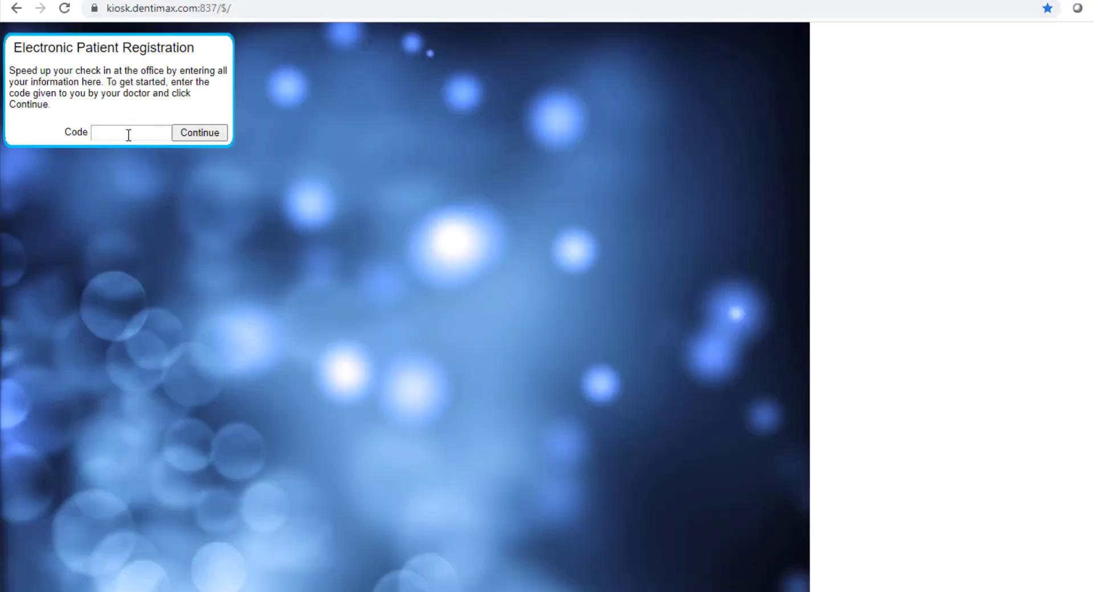
Enter the office's registration code and continue to the patient registration form
{"action": "left_click", "coordinate": [128, 132]}
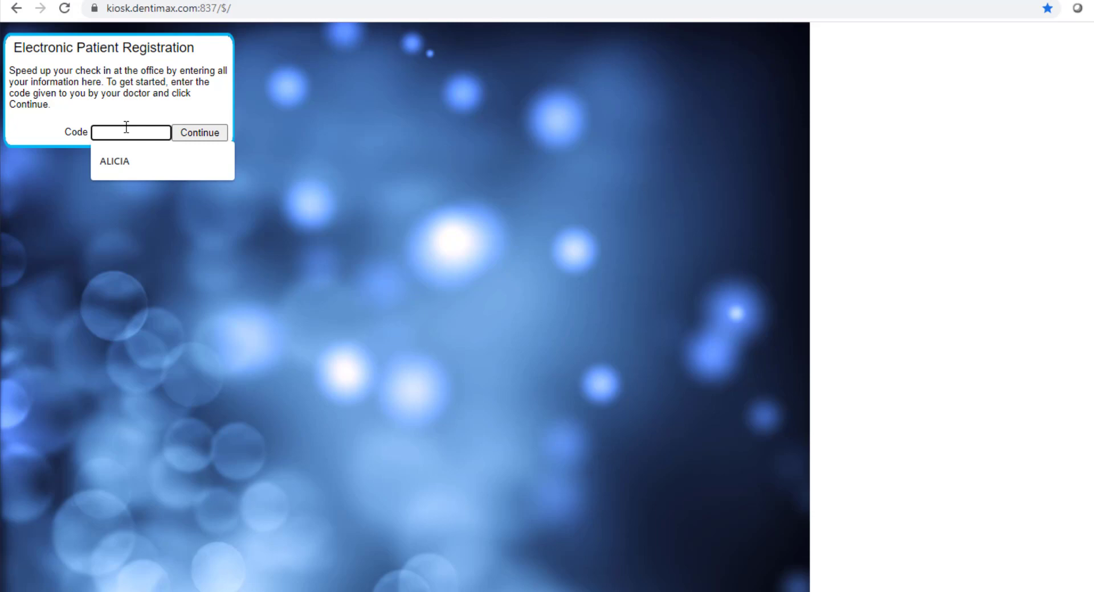
{"action": "type", "text": "ALICIA"}
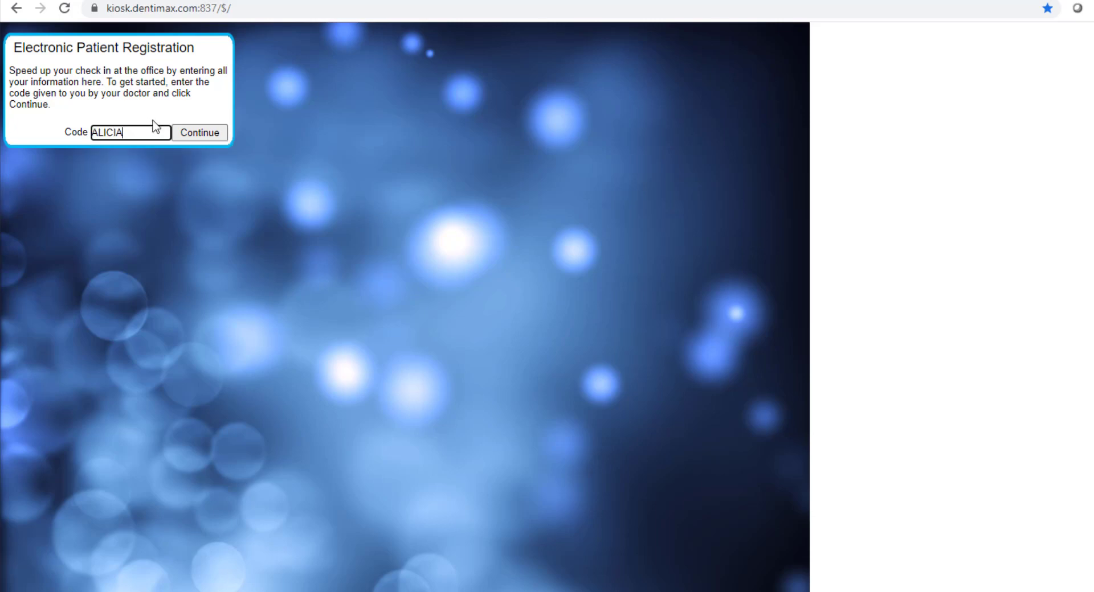
{"action": "left_click", "coordinate": [191, 135]}
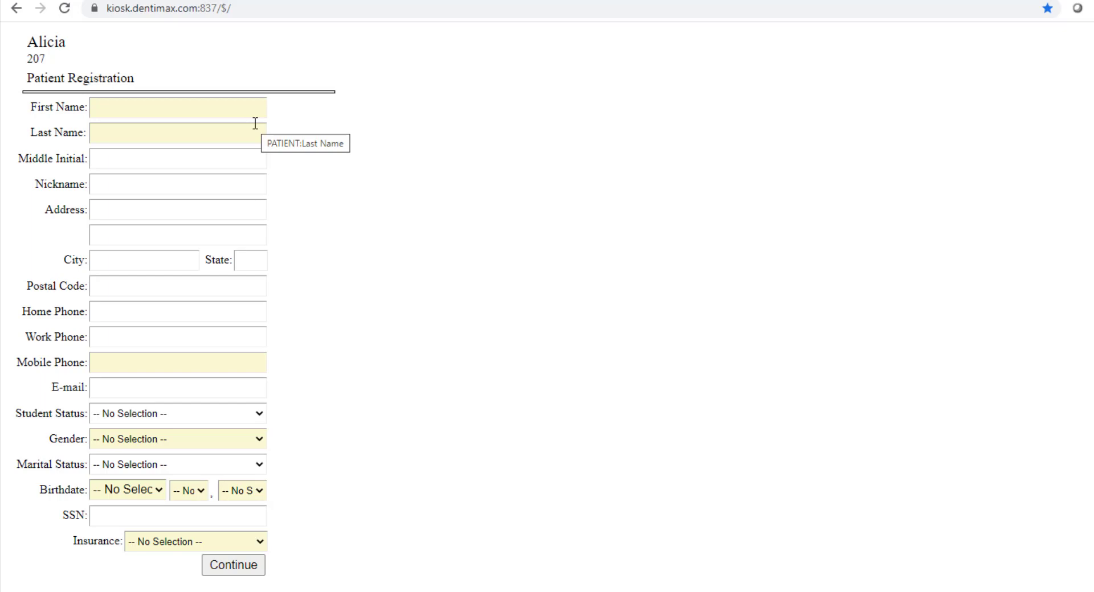
Try to continue the registration with the required fields left empty, then dismiss the warning
{"action": "left_click", "coordinate": [171, 105]}
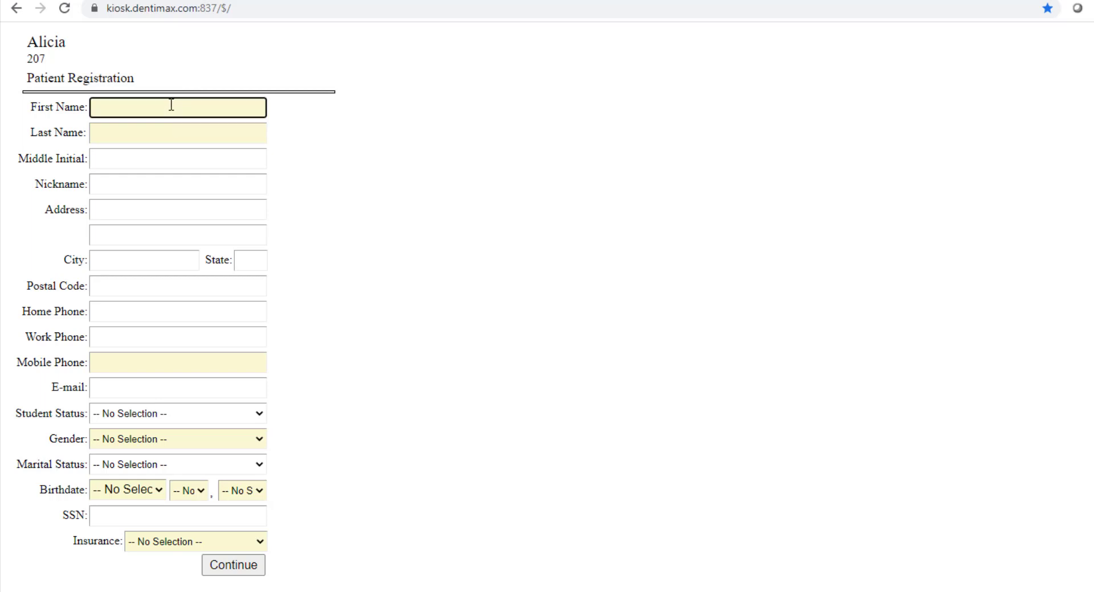
{"action": "left_click", "coordinate": [483, 130]}
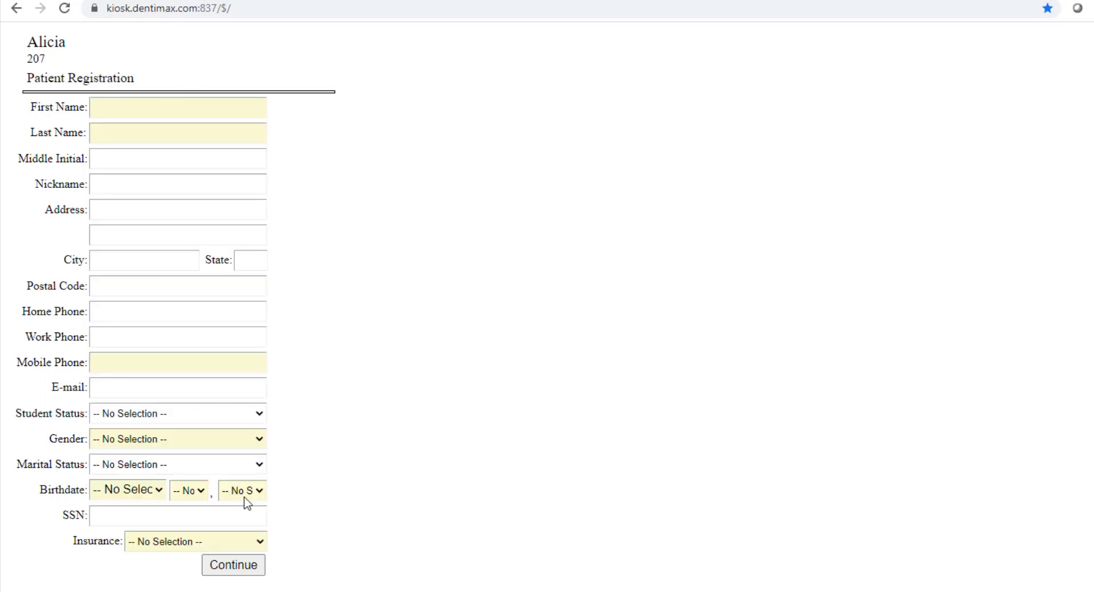
{"action": "left_click", "coordinate": [233, 567]}
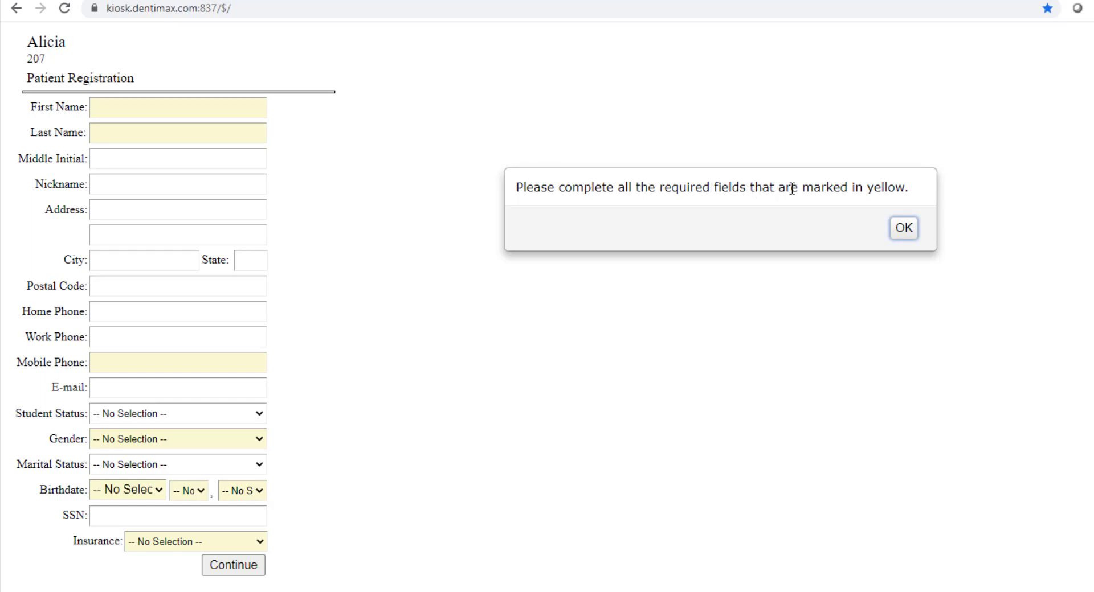
{"action": "left_click", "coordinate": [924, 233]}
Fill in the patient's first name, last name and middle initial
{"action": "left_click", "coordinate": [139, 108]}
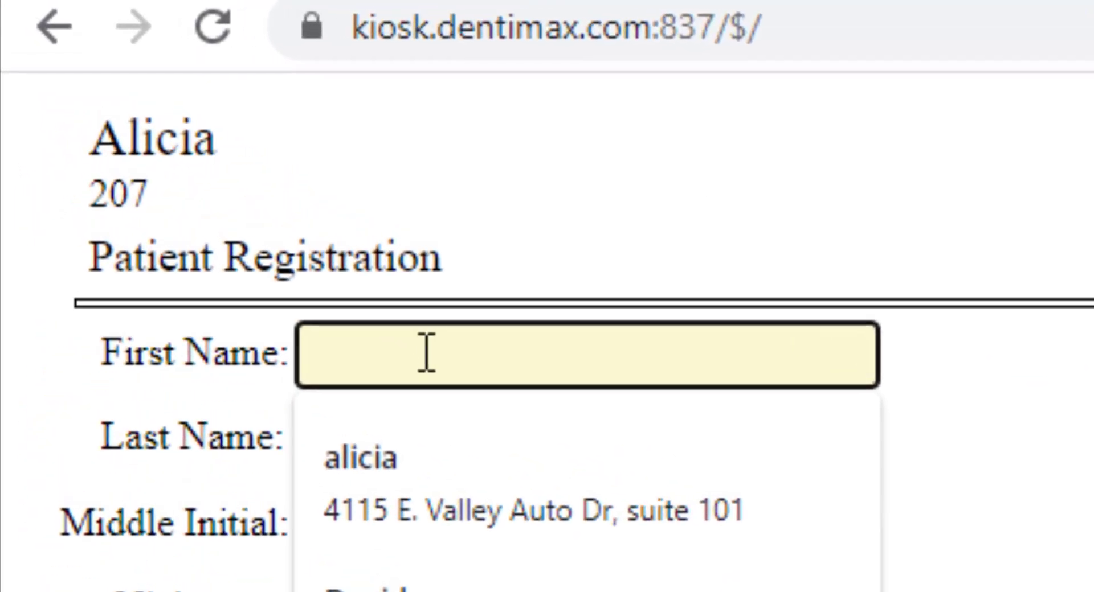
{"action": "type", "text": "aLICIA"}
{"action": "key", "text": "BackSpace"}
{"action": "key", "text": "BackSpace"}
{"action": "key", "text": "BackSpace"}
{"action": "key", "text": "BackSpace"}
{"action": "key", "text": "BackSpace"}
{"action": "key", "text": "BackSpace"}
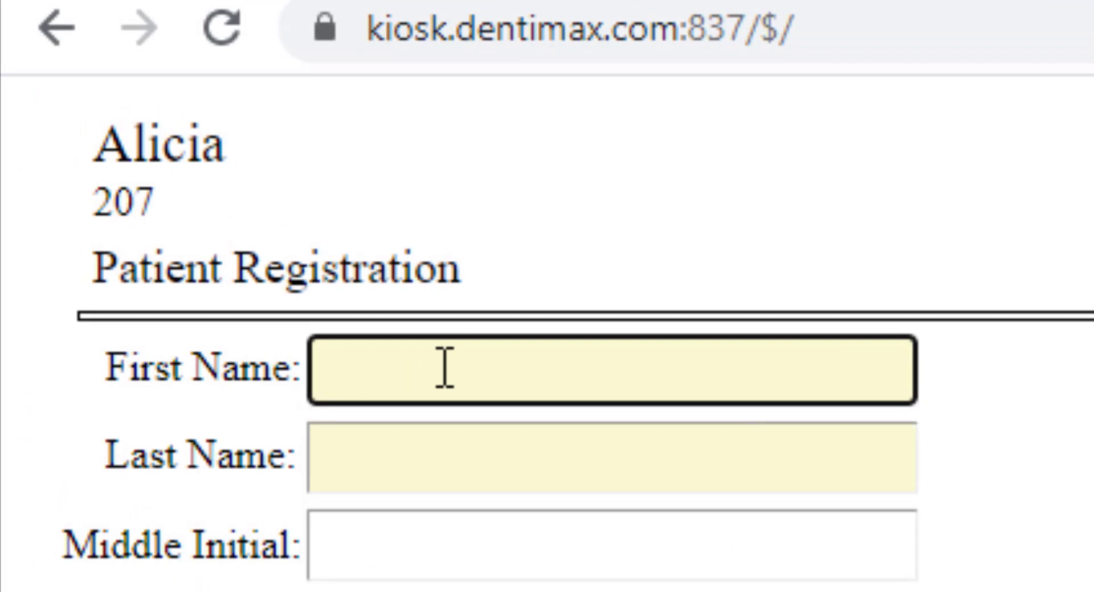
{"action": "type", "text": "Al"}
{"action": "key", "text": "Tab"}
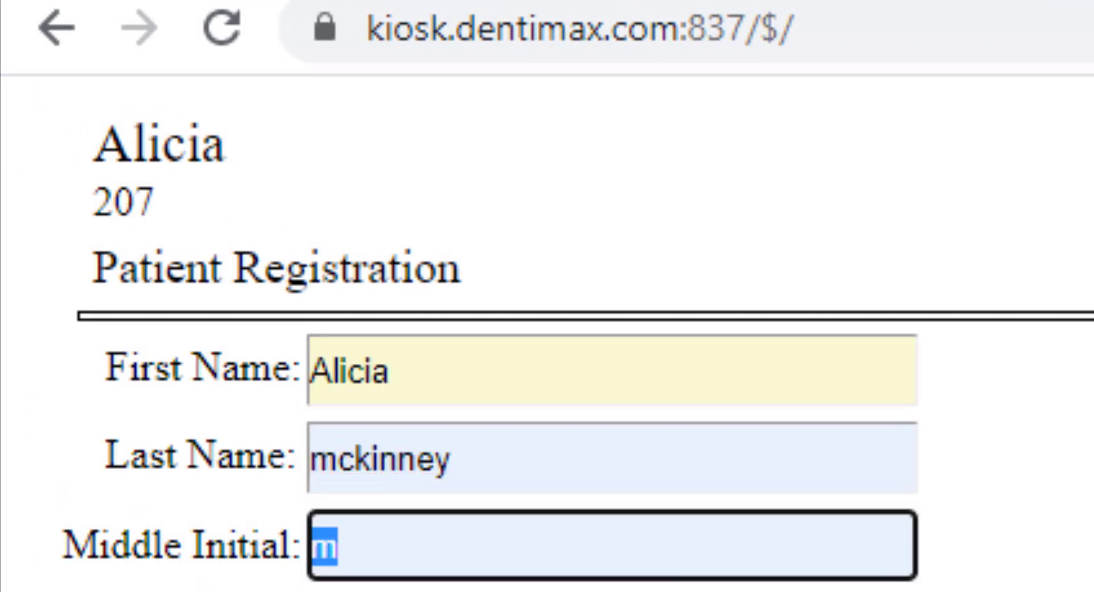
{"action": "left_click", "coordinate": [535, 532]}
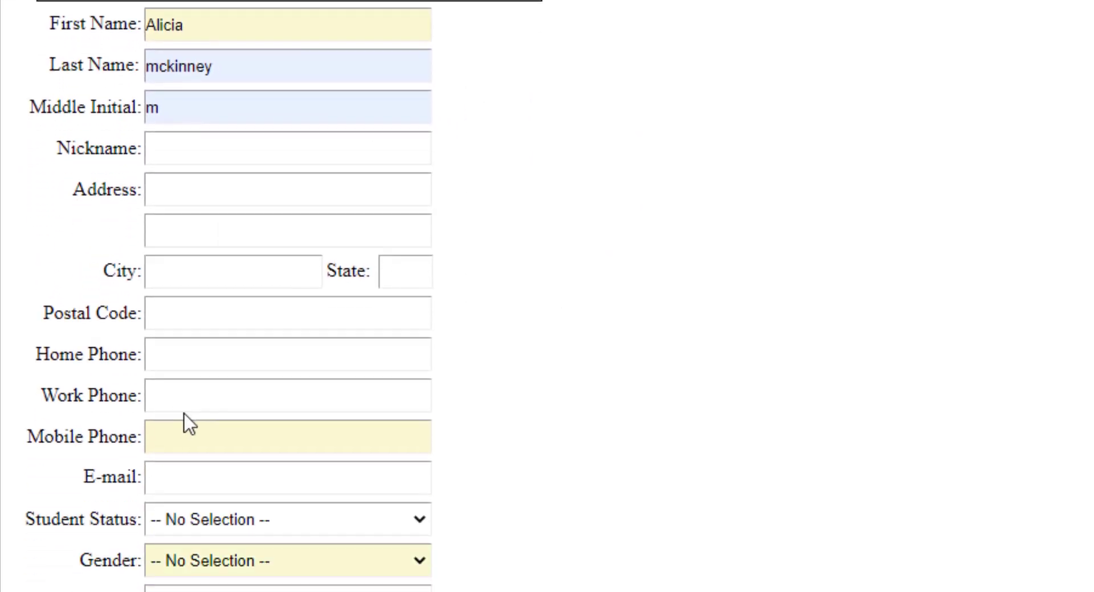
Fill in the patient's mobile phone from autofill and set gender to Female
{"action": "left_click", "coordinate": [199, 118]}
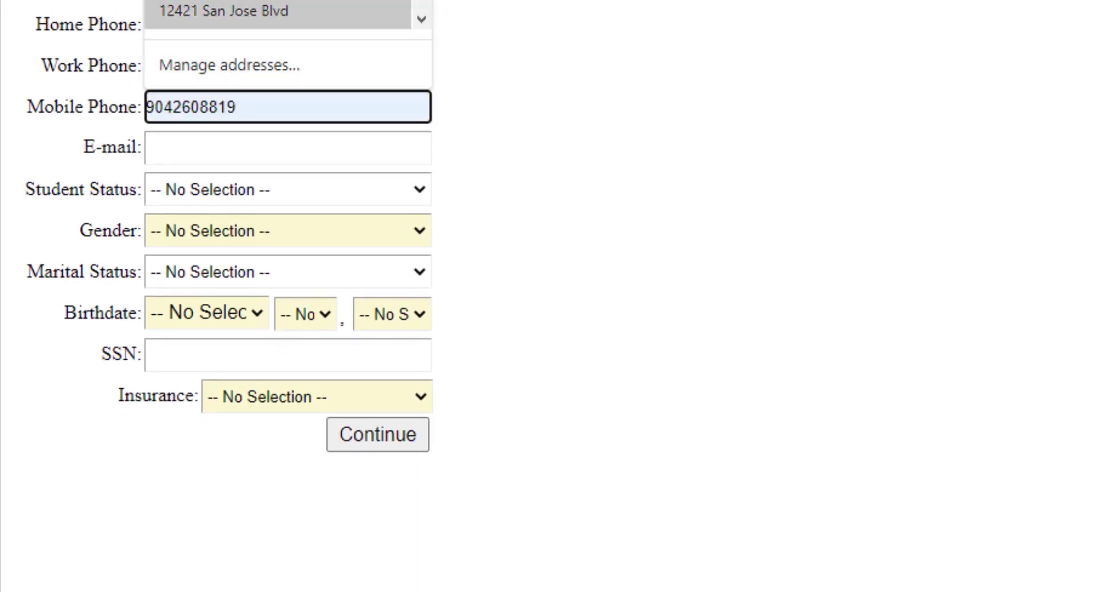
{"action": "left_click", "coordinate": [285, 1]}
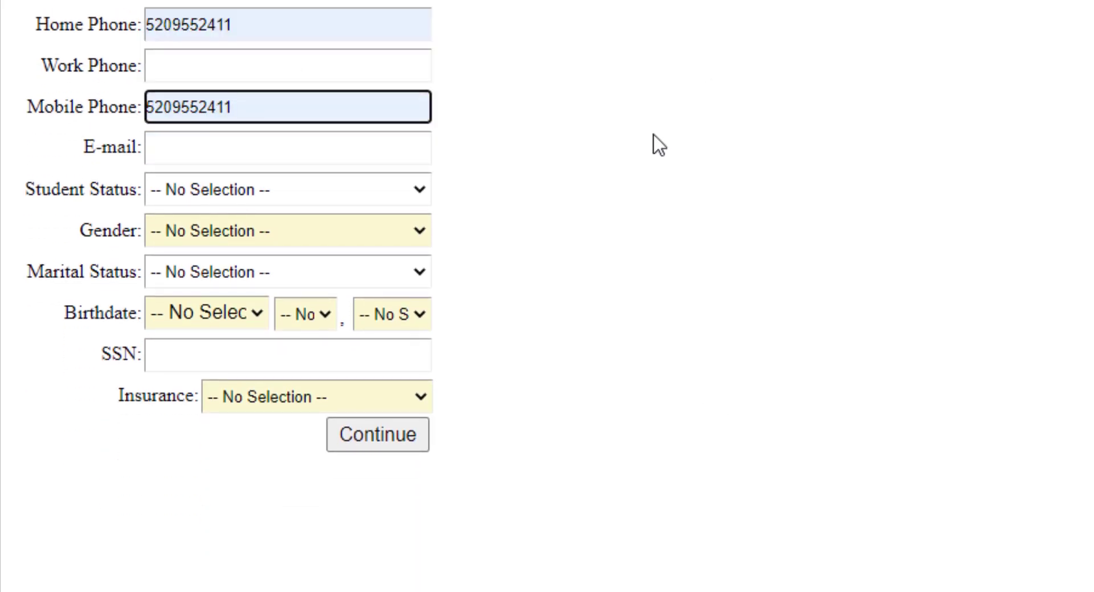
{"action": "left_click", "coordinate": [239, 230]}
{"action": "left_click", "coordinate": [261, 279]}
Select the patient's birth month, day and year
{"action": "left_click", "coordinate": [207, 314]}
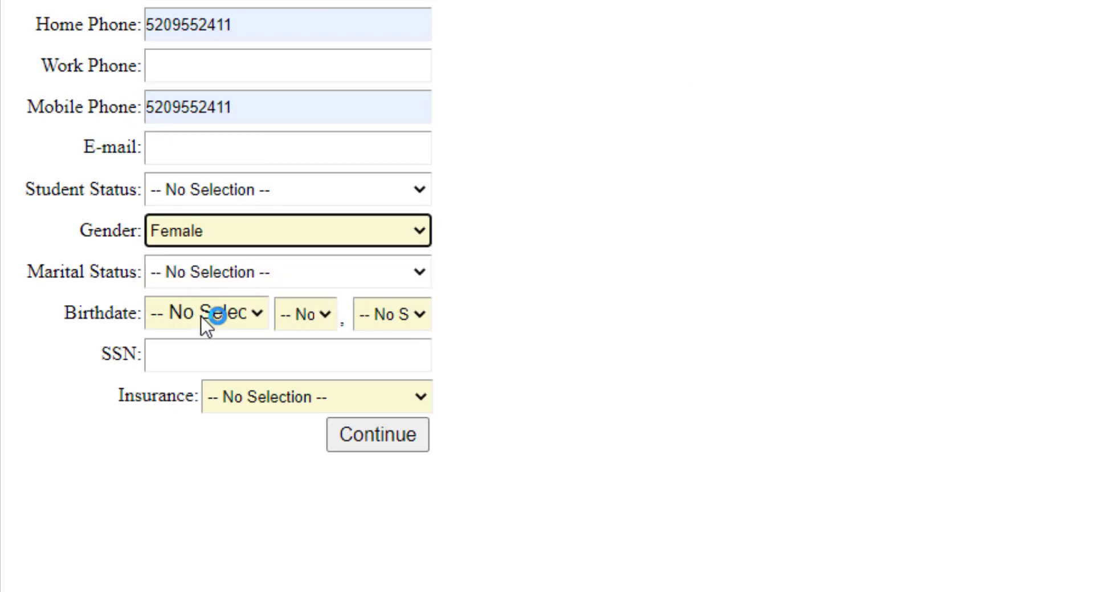
{"action": "left_click", "coordinate": [208, 462]}
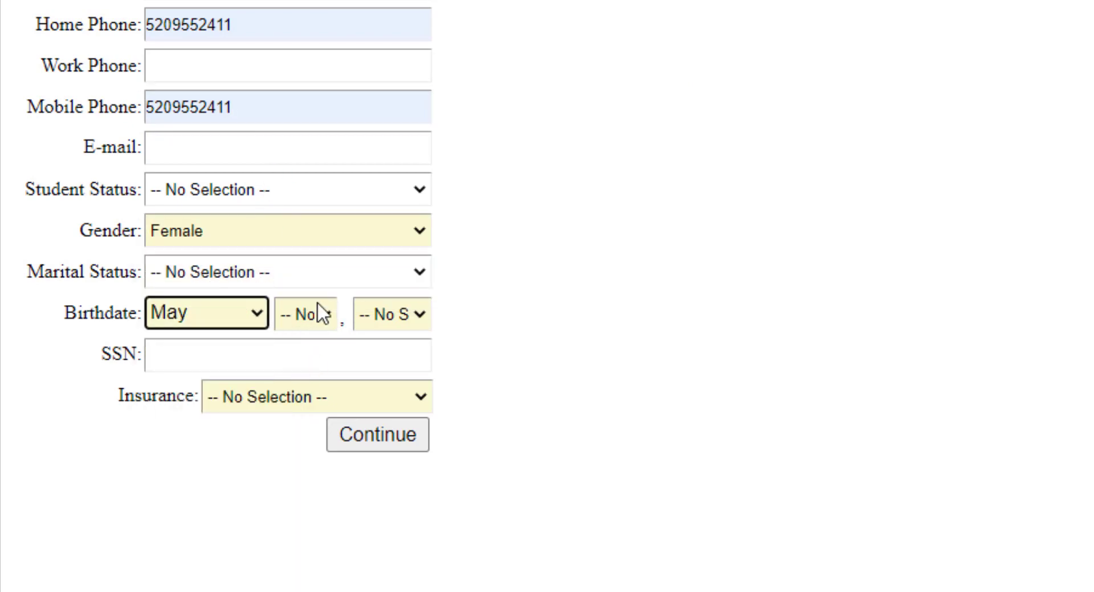
{"action": "left_click", "coordinate": [346, 147]}
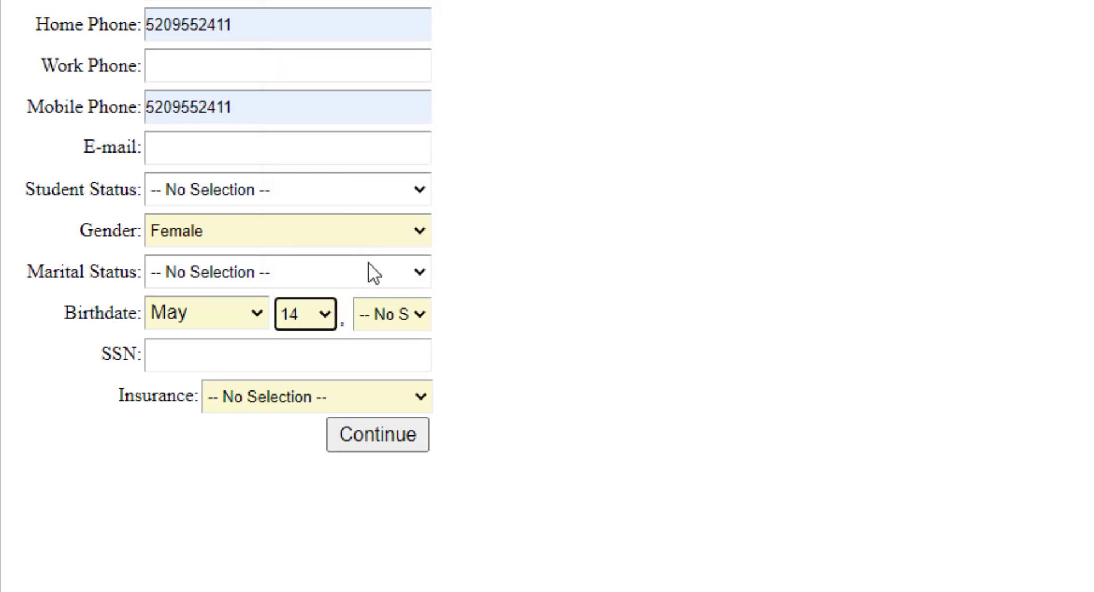
{"action": "left_click", "coordinate": [383, 319]}
{"action": "scroll", "coordinate": [401, 237], "scroll_direction": "down", "scroll_amount": 15}
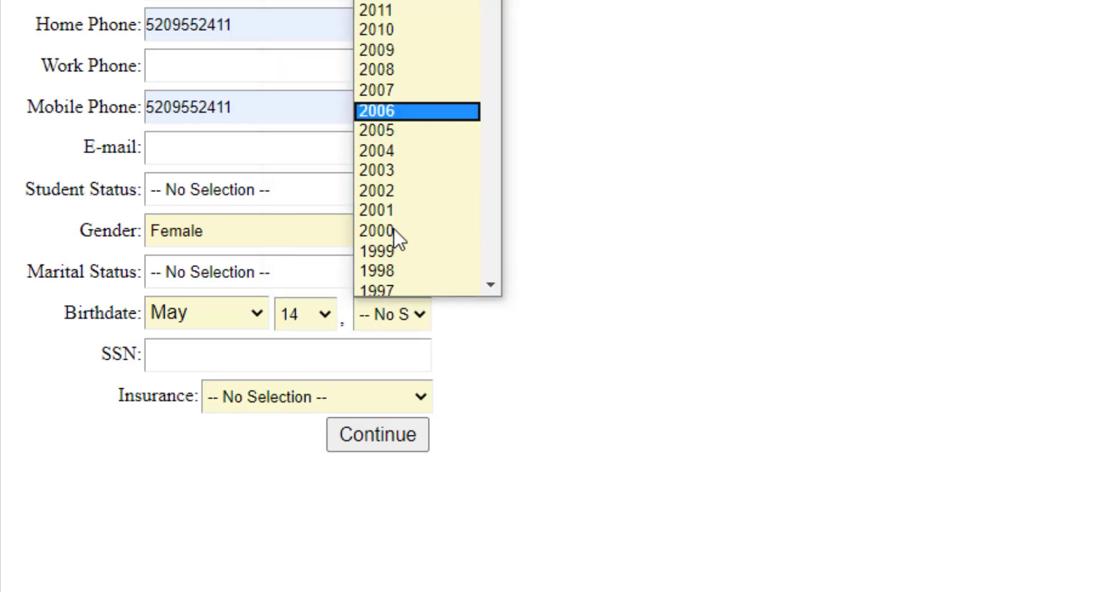
{"action": "scroll", "coordinate": [439, 78], "scroll_direction": "up", "scroll_amount": 8}
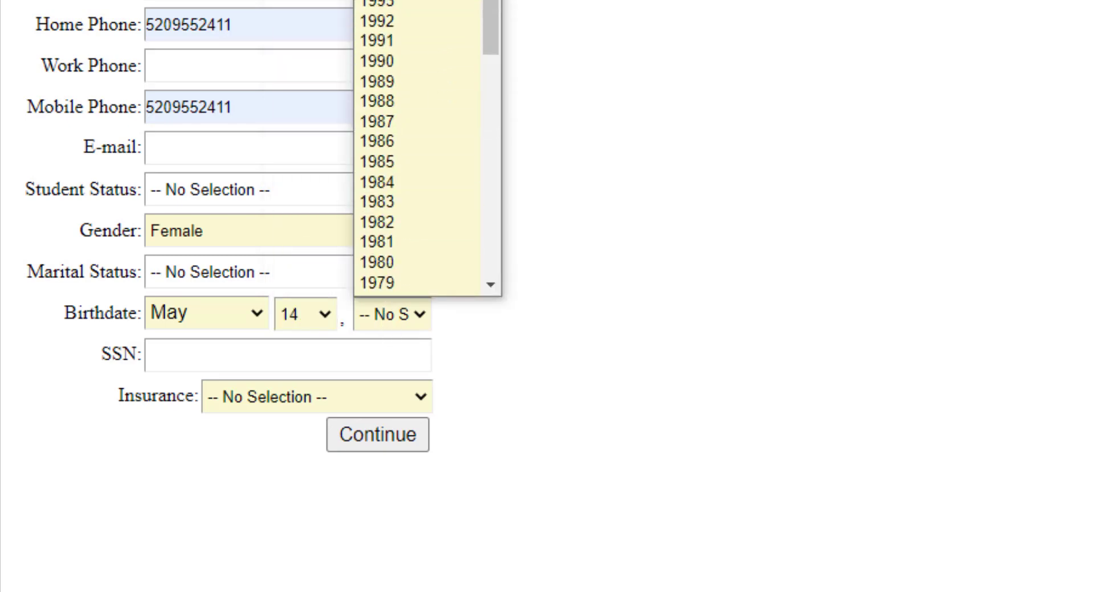
{"action": "left_click", "coordinate": [387, 59]}
Set Insurance to No and continue to the next registration page
{"action": "left_click", "coordinate": [255, 397]}
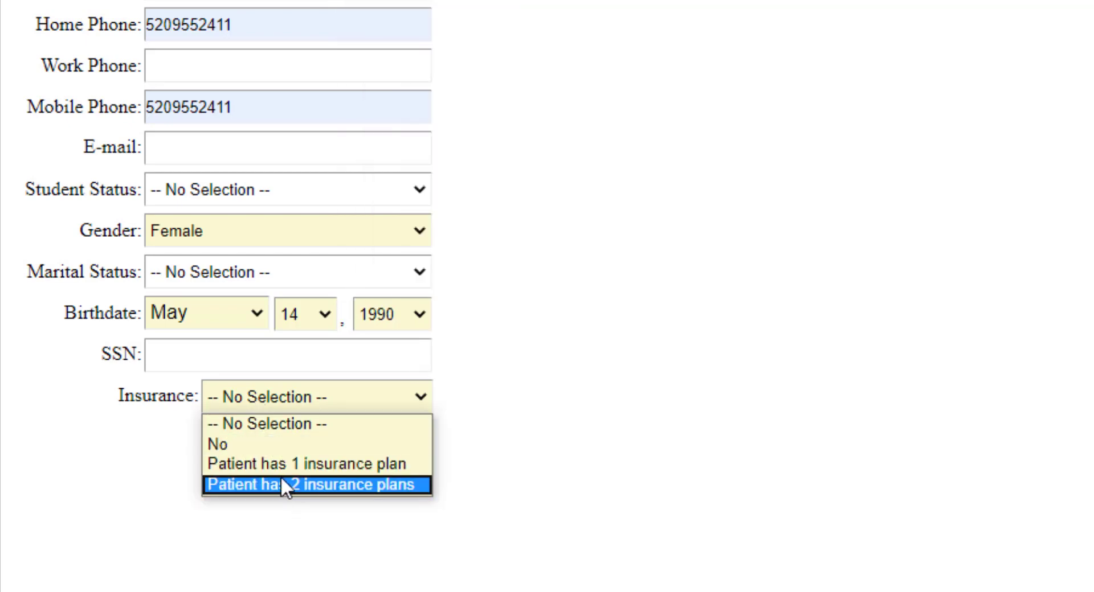
{"action": "left_click", "coordinate": [280, 446]}
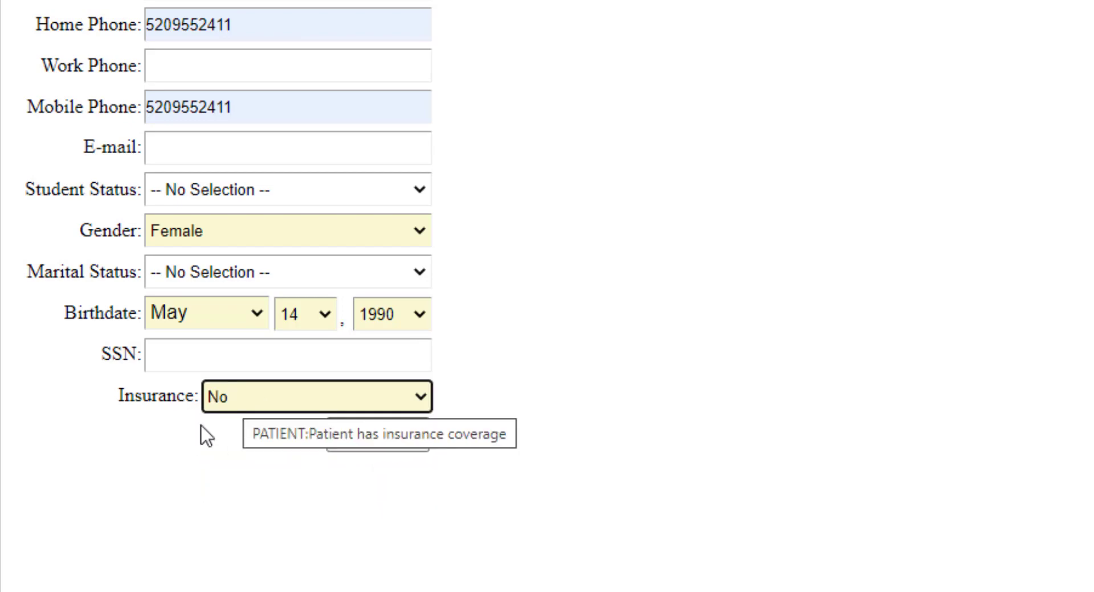
{"action": "left_click", "coordinate": [365, 439]}
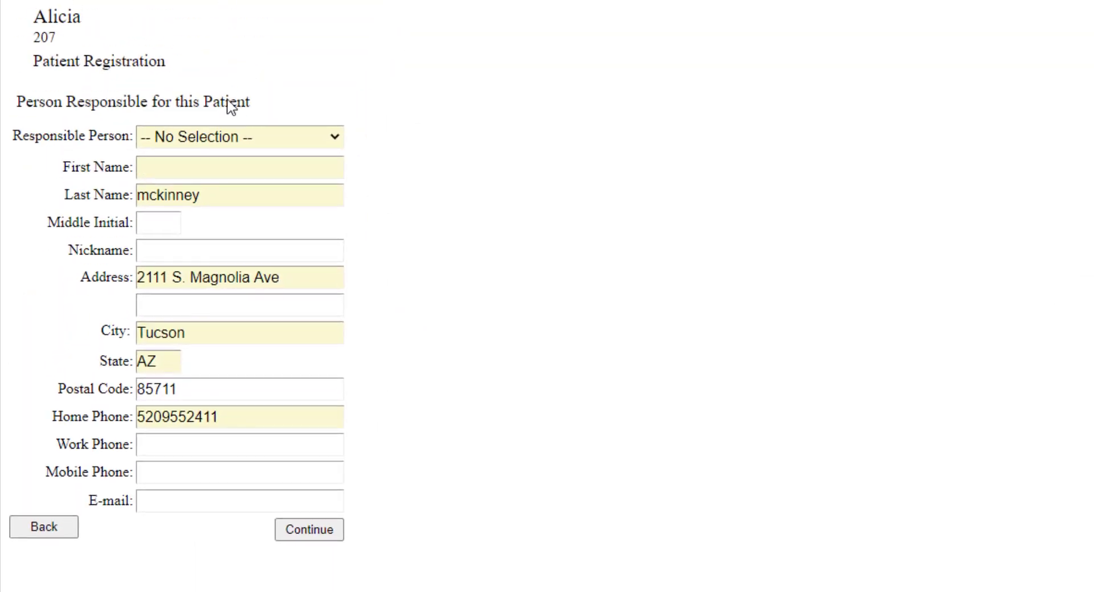
Set the responsible person to The Patient and continue
{"action": "left_click", "coordinate": [219, 137]}
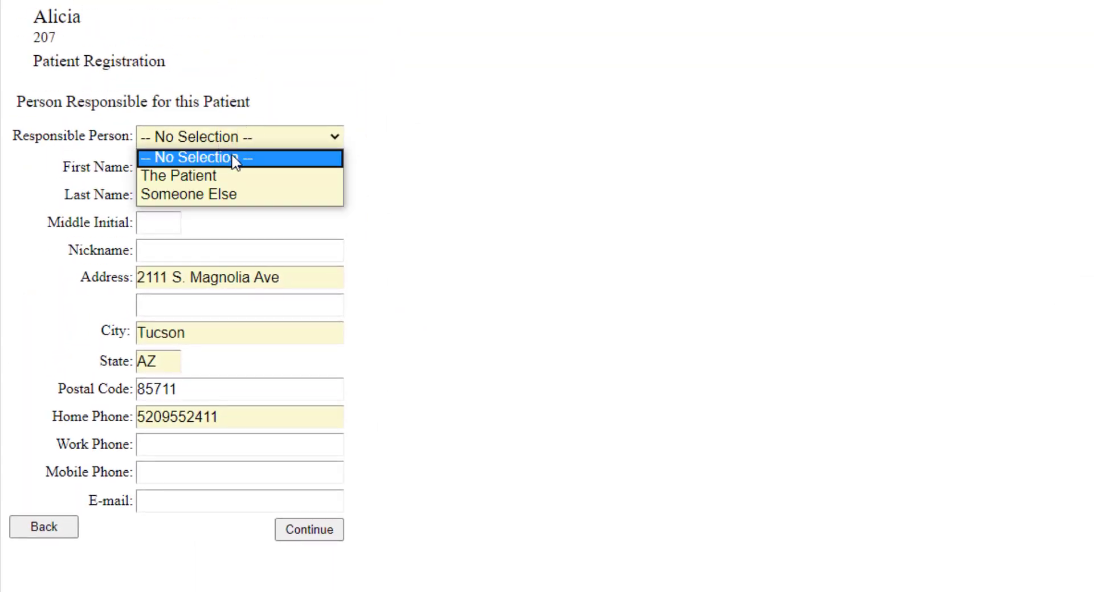
{"action": "left_click", "coordinate": [216, 176]}
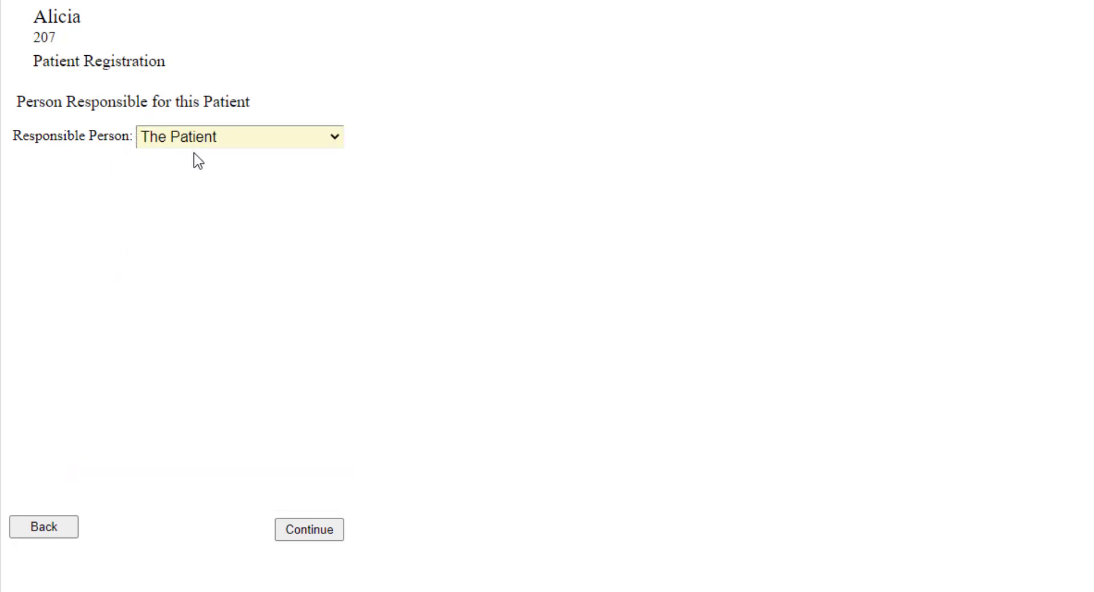
{"action": "left_click", "coordinate": [305, 537]}
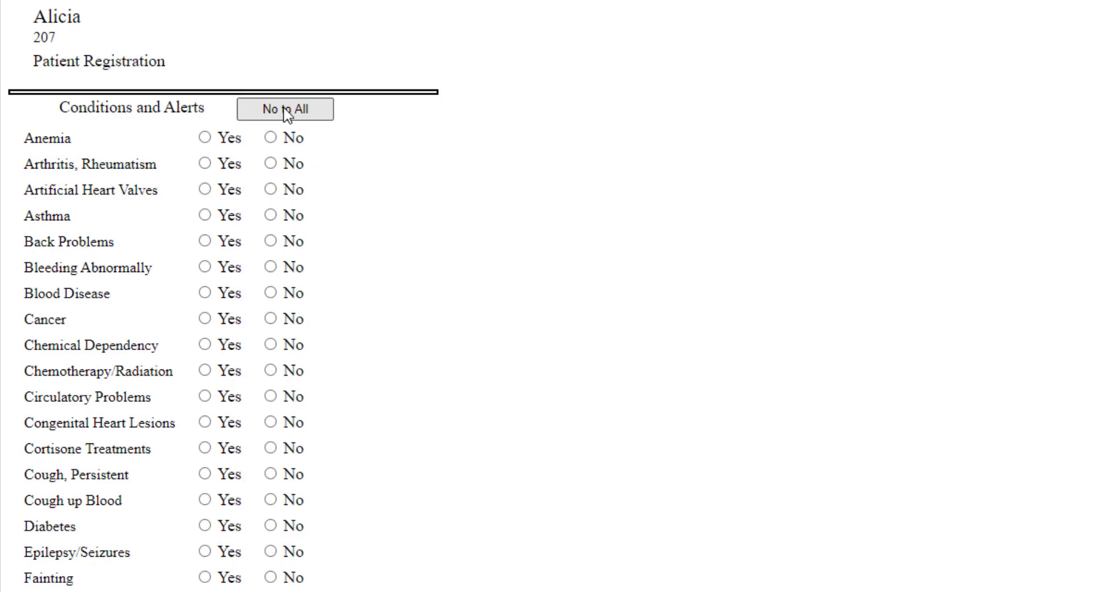
Answer No to all conditions and alerts and continue to the custom questionnaire page
{"action": "left_click", "coordinate": [288, 115]}
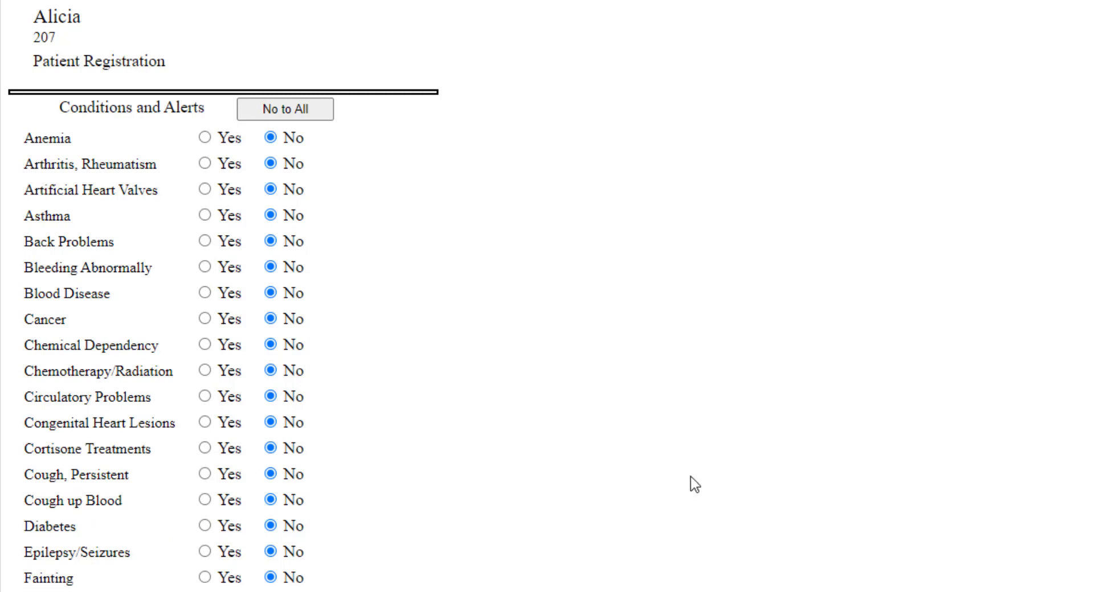
{"action": "scroll", "coordinate": [689, 484], "scroll_direction": "down", "scroll_amount": 10}
{"action": "scroll", "coordinate": [666, 480], "scroll_direction": "down", "scroll_amount": 11}
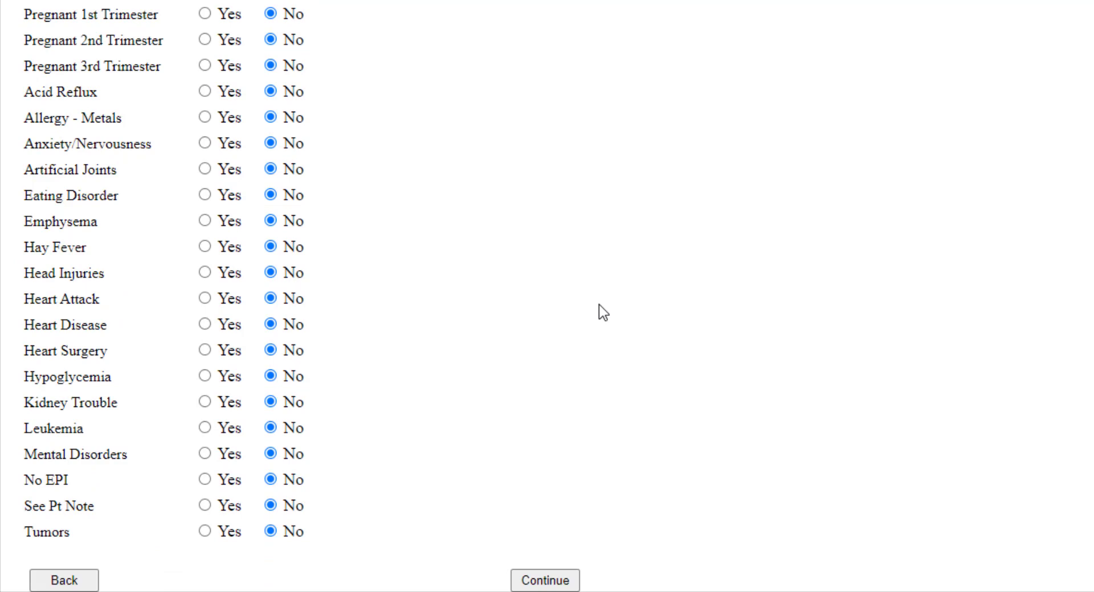
{"action": "left_click", "coordinate": [548, 582]}
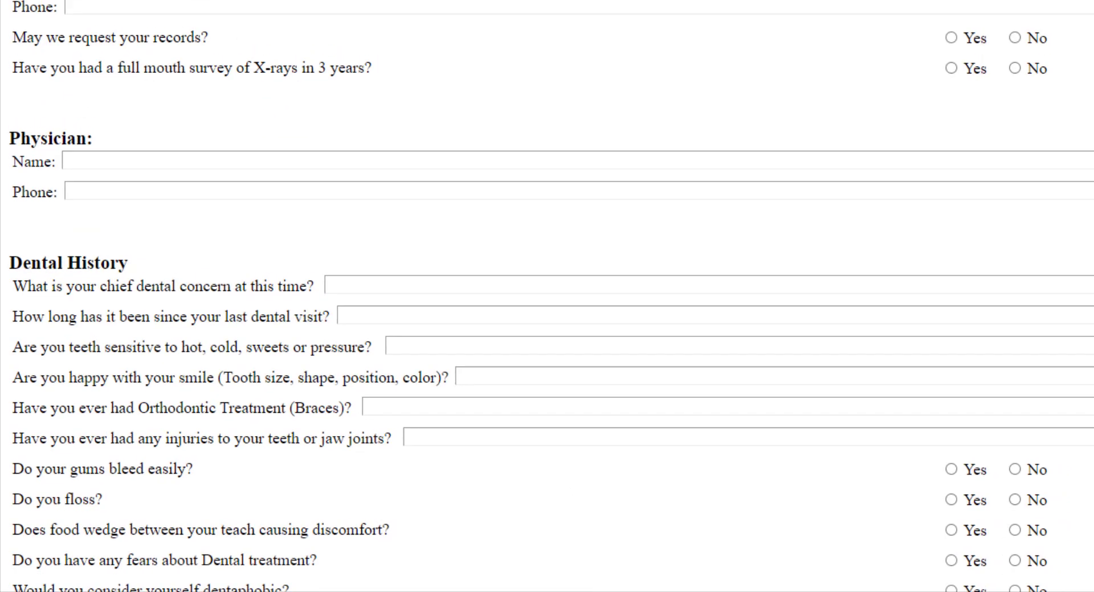
Answer Yes to the first COVID-19 question and No to all the others, then continue
{"action": "scroll", "coordinate": [769, 178], "scroll_direction": "down", "scroll_amount": 10}
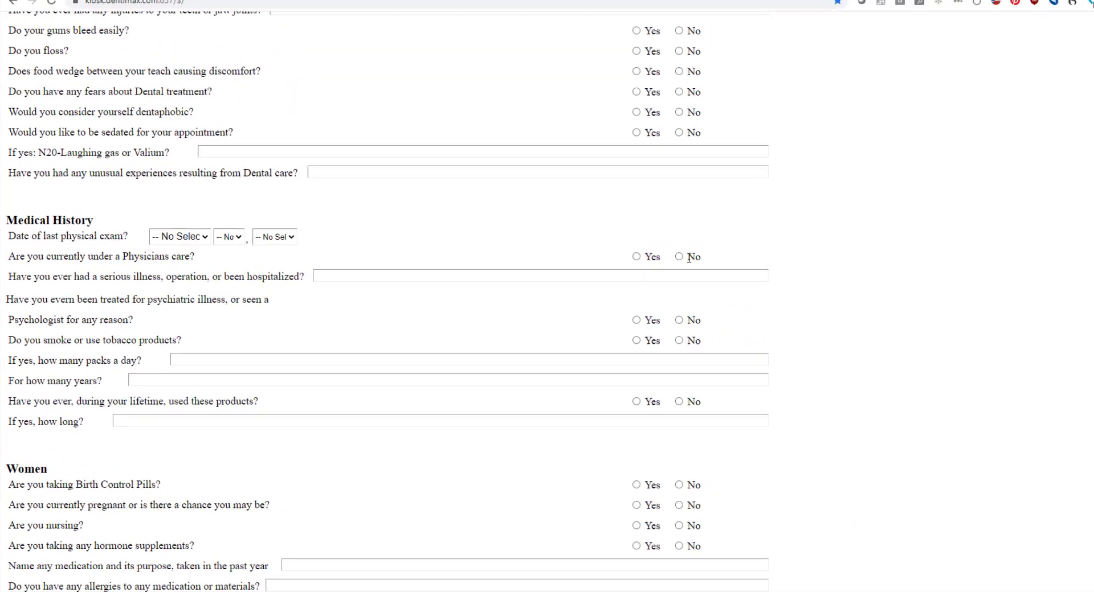
{"action": "scroll", "coordinate": [683, 268], "scroll_direction": "down", "scroll_amount": 2}
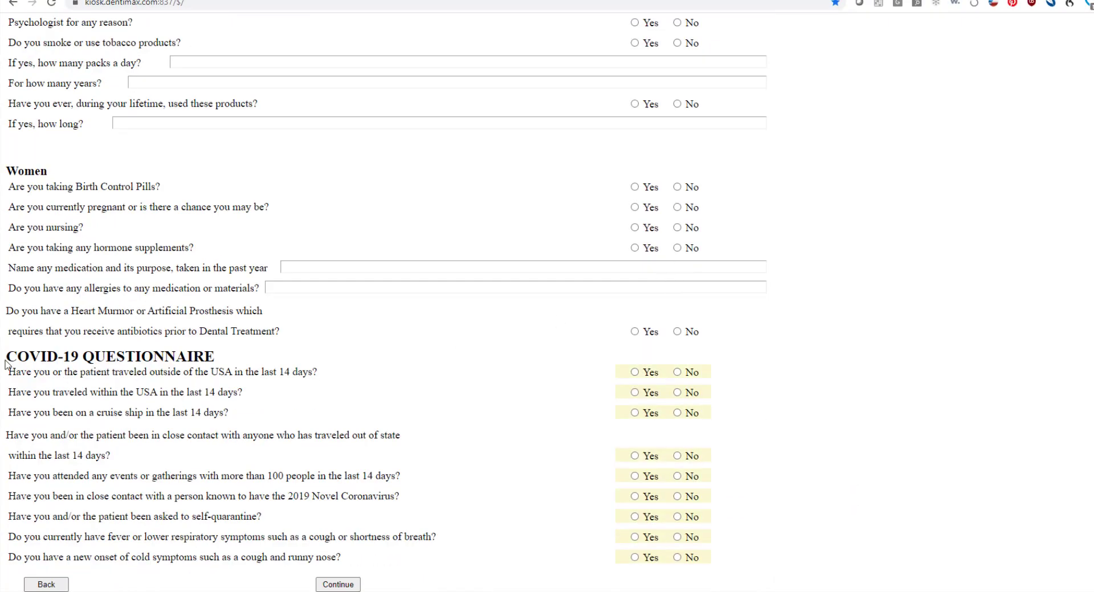
{"action": "left_click", "coordinate": [635, 373]}
{"action": "left_click", "coordinate": [686, 392]}
{"action": "left_click", "coordinate": [684, 415]}
{"action": "left_click", "coordinate": [684, 416]}
{"action": "left_click", "coordinate": [680, 457]}
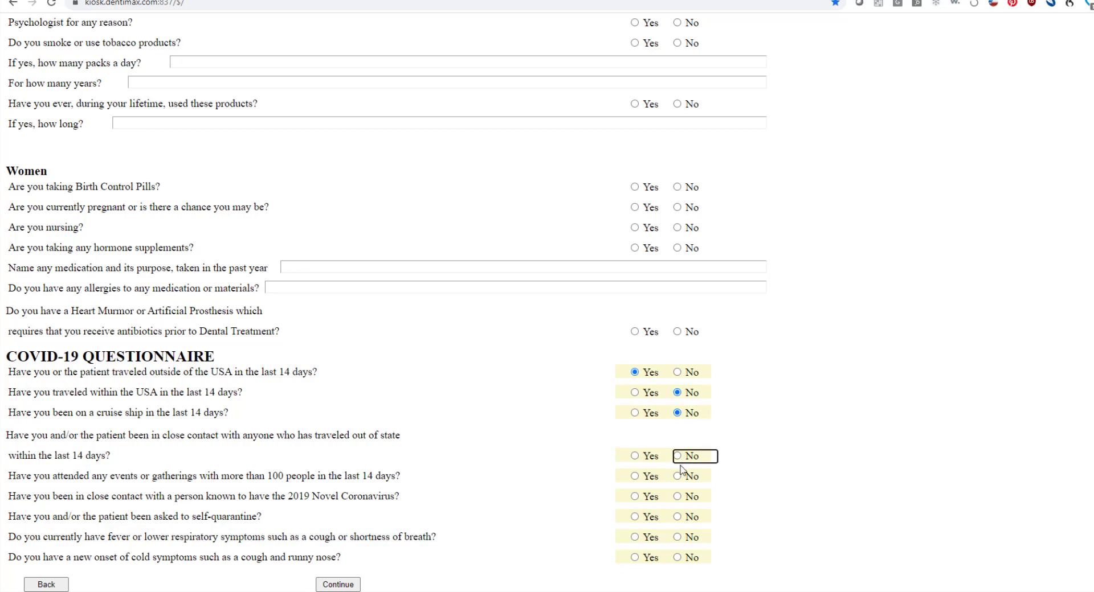
{"action": "left_click", "coordinate": [677, 478]}
{"action": "left_click", "coordinate": [677, 496]}
{"action": "left_click", "coordinate": [677, 517]}
{"action": "left_click", "coordinate": [677, 538]}
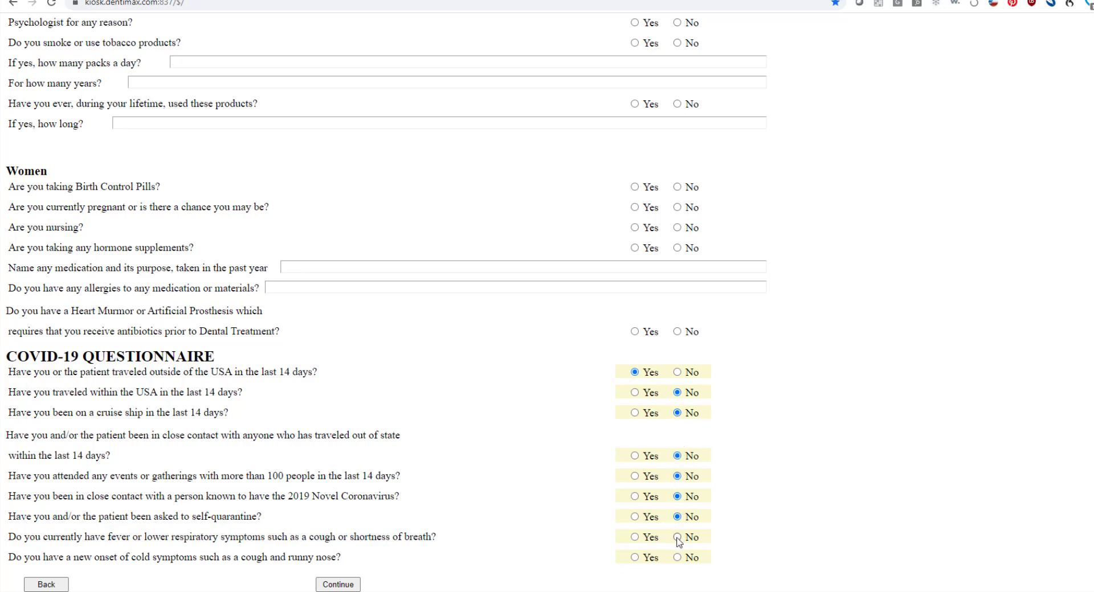
{"action": "left_click", "coordinate": [677, 558]}
{"action": "left_click", "coordinate": [345, 585]}
{"action": "left_click", "coordinate": [345, 586]}
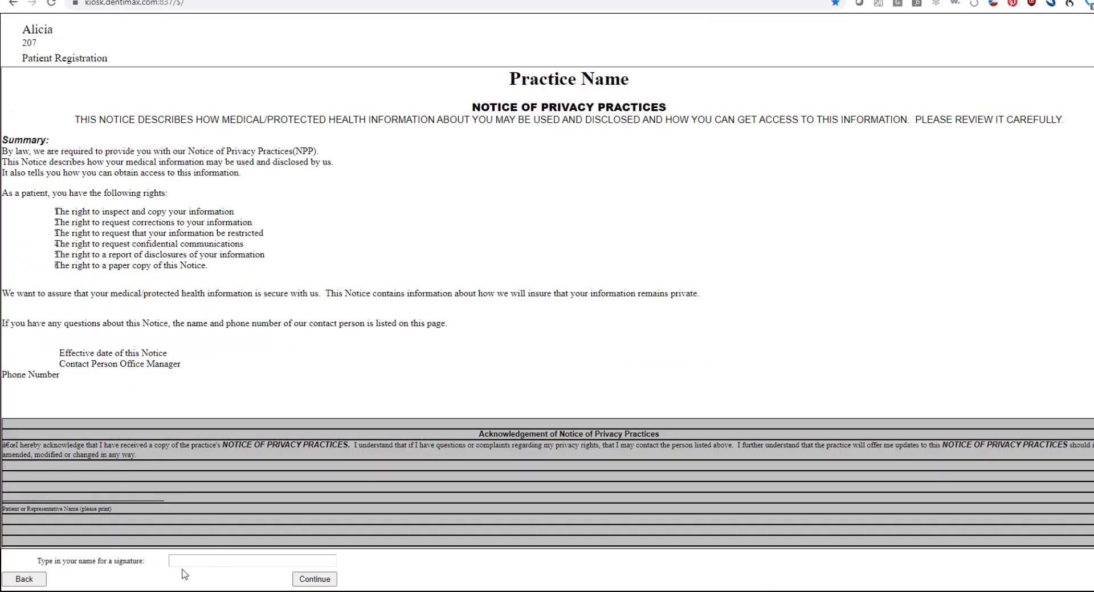
Sign the Notice of Privacy Practices with the patient's full name and continue
{"action": "left_click", "coordinate": [191, 561]}
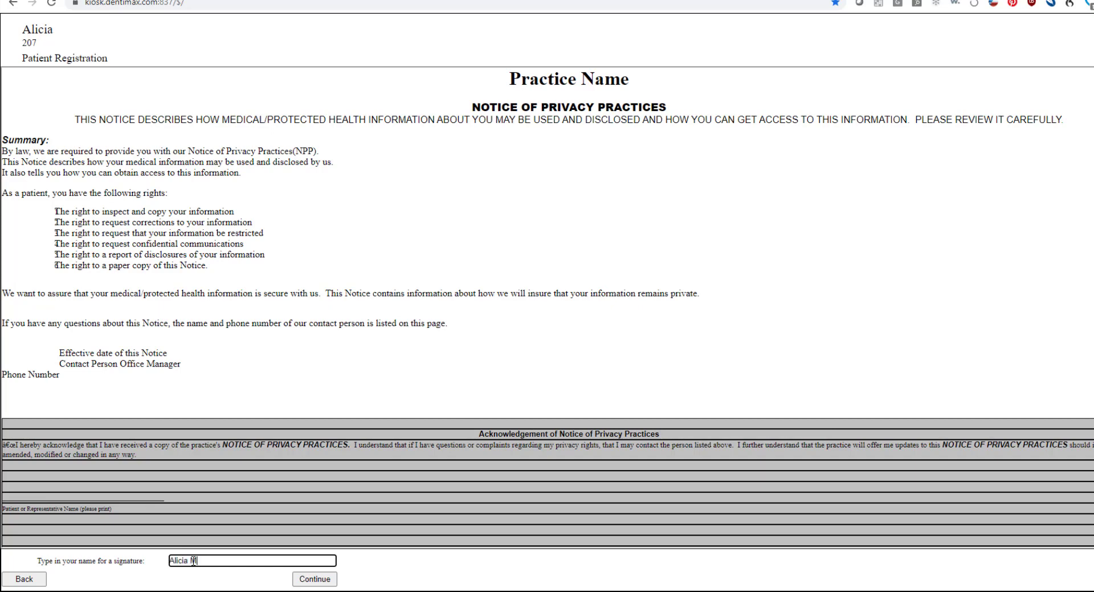
{"action": "type", "text": "nney"}
{"action": "left_click", "coordinate": [319, 581]}
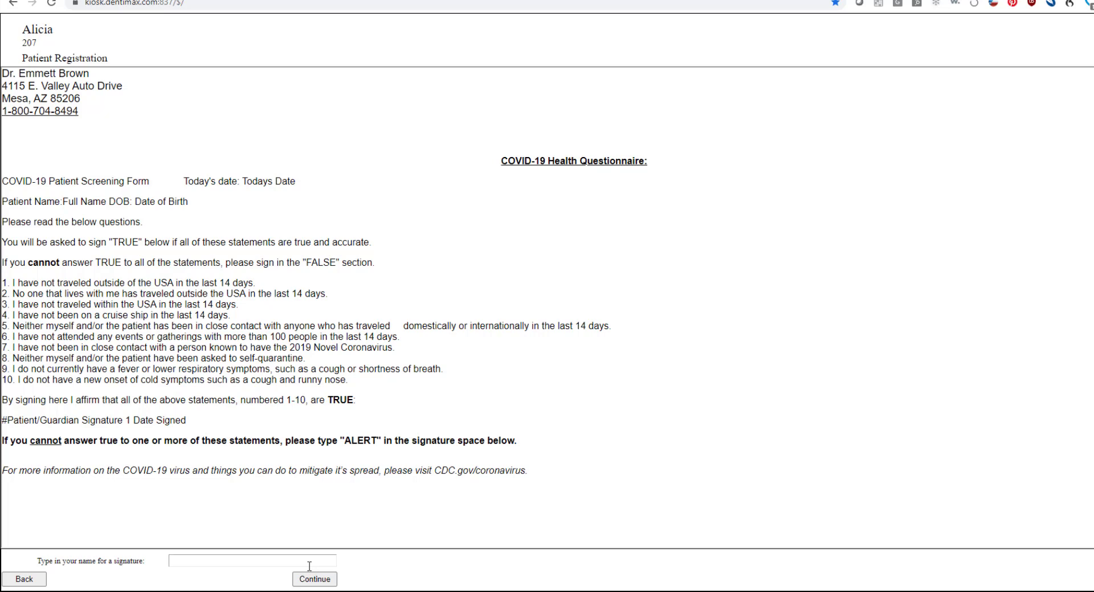
Sign the COVID-19 questionnaire with ALERT, continue, and submit the registration
{"action": "left_click", "coordinate": [188, 562]}
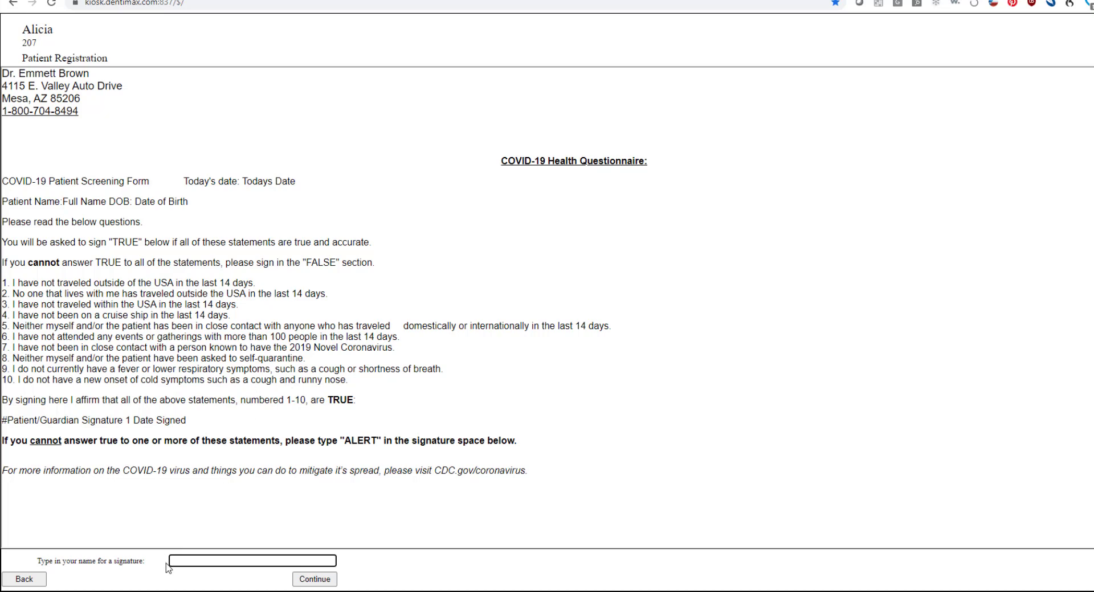
{"action": "left_click", "coordinate": [190, 561]}
{"action": "type", "text": "ALERT"}
{"action": "left_click", "coordinate": [311, 580]}
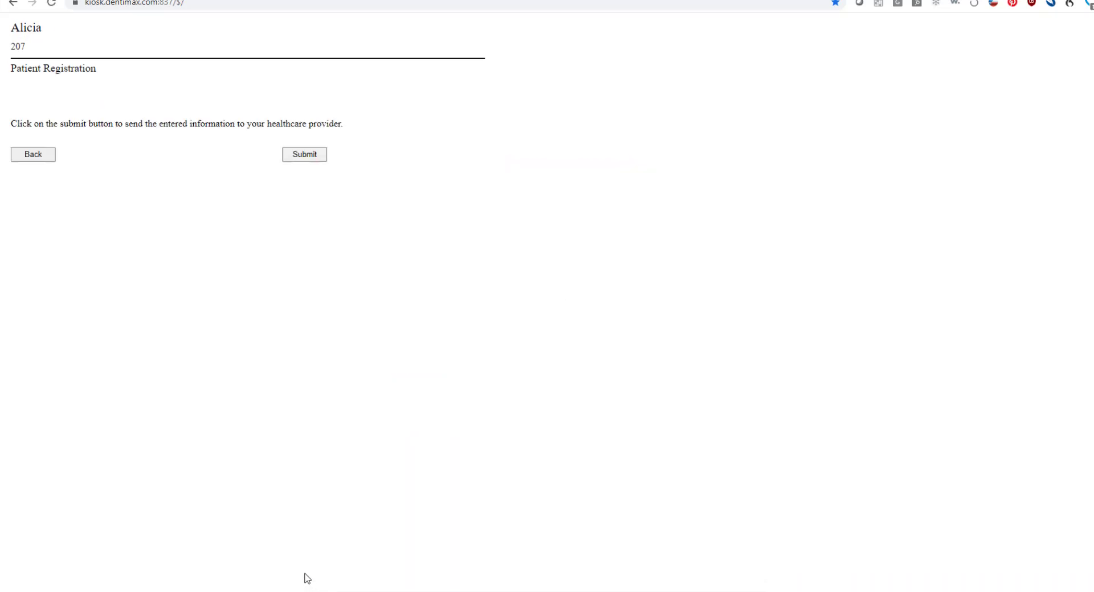
{"action": "left_click", "coordinate": [312, 159]}
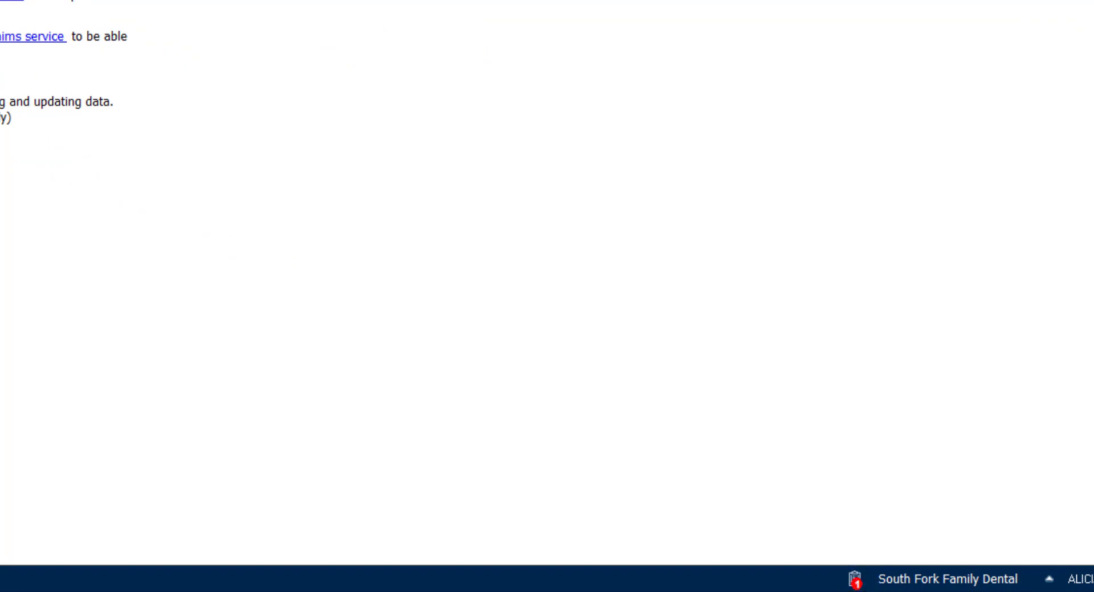
Open patient registration management and download the web registrations
{"action": "left_click", "coordinate": [854, 580]}
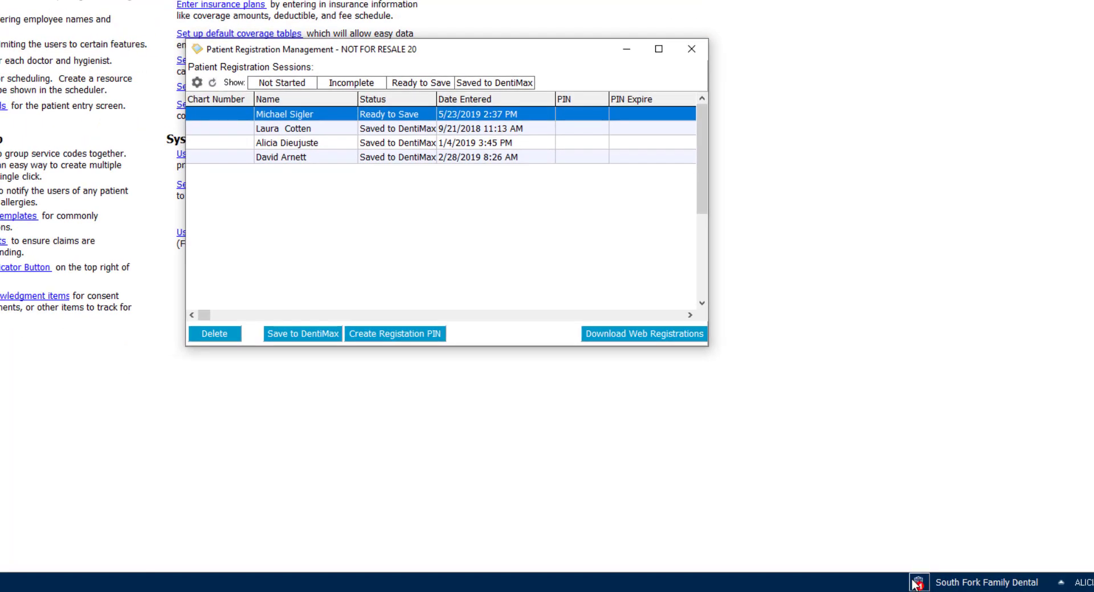
{"action": "left_click", "coordinate": [641, 334]}
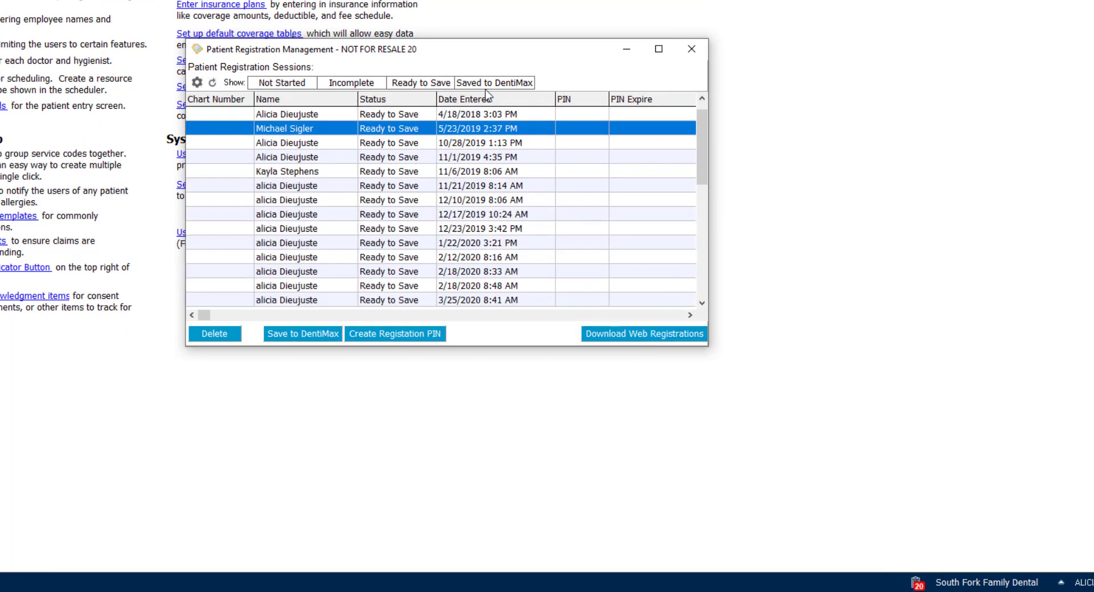
Save the newest patient's registration session to DentiMax as a new patient
{"action": "left_click_drag", "start_coordinate": [701, 149], "coordinate": [683, 320]}
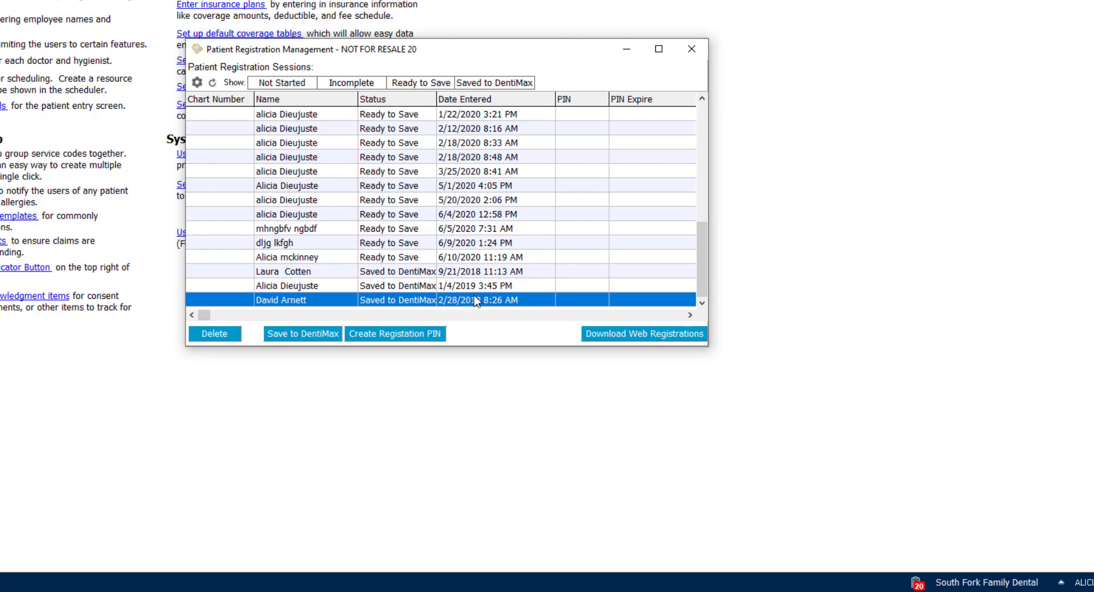
{"action": "left_click", "coordinate": [482, 257]}
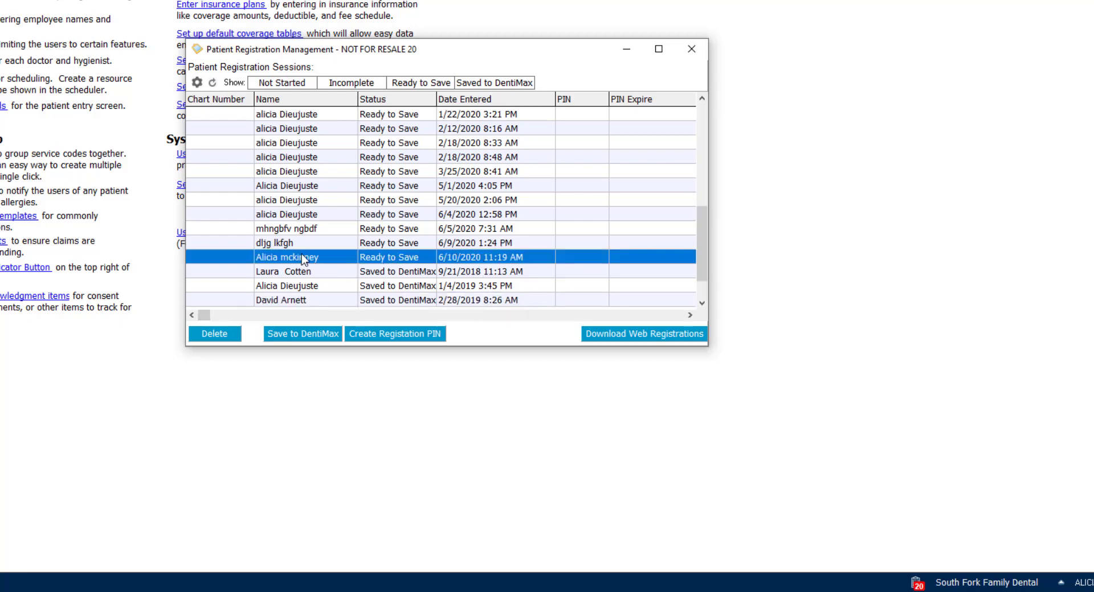
{"action": "left_click", "coordinate": [285, 337]}
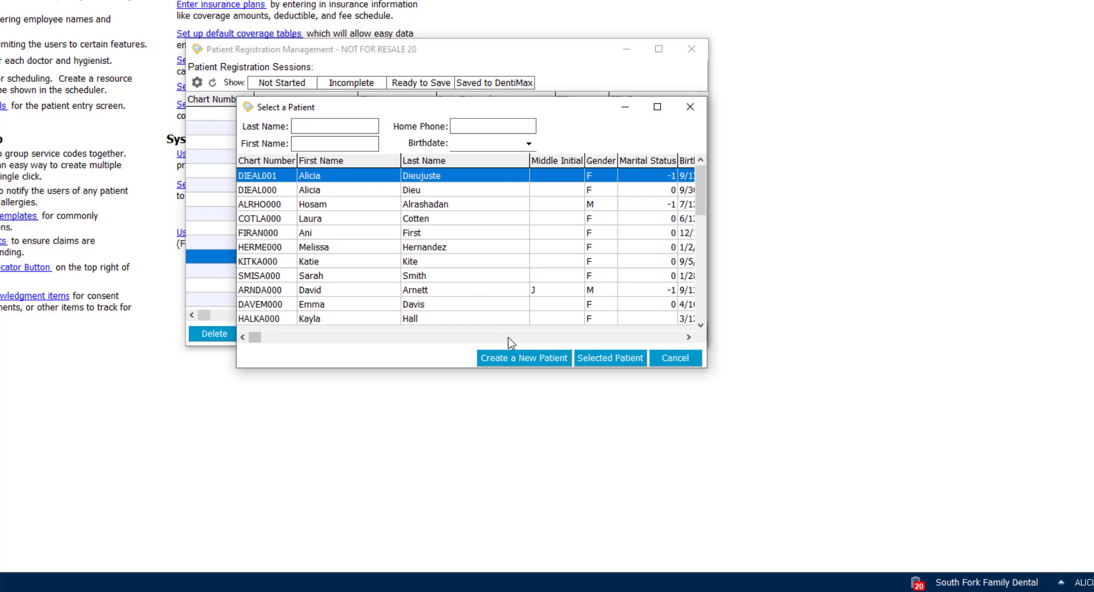
{"action": "left_click", "coordinate": [509, 360]}
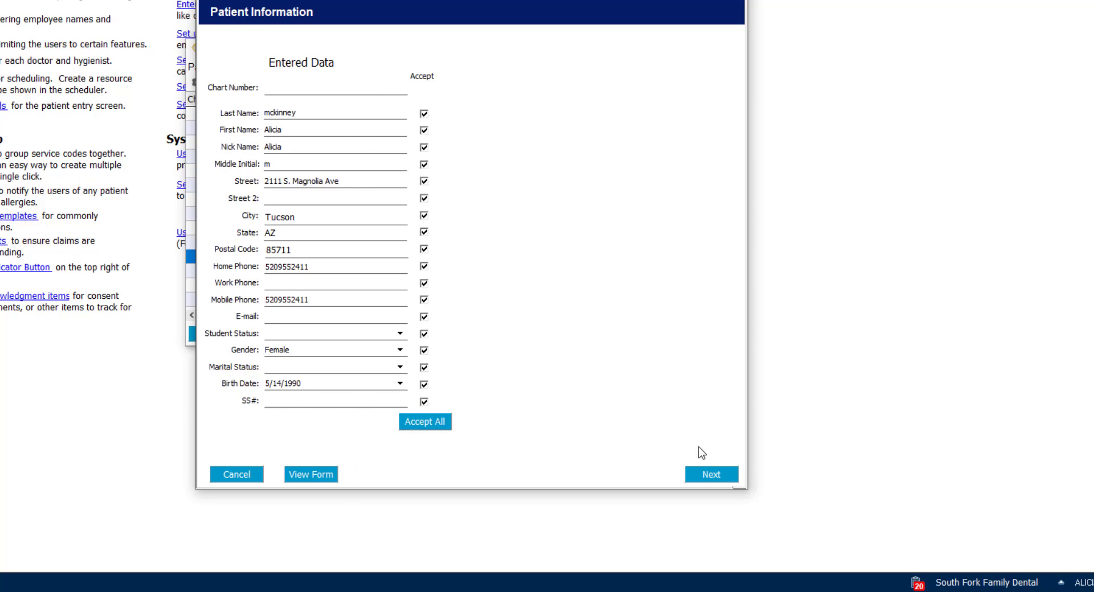
Accept the entered data through each registration page and documents, then update DentiMax
{"action": "left_click", "coordinate": [706, 475]}
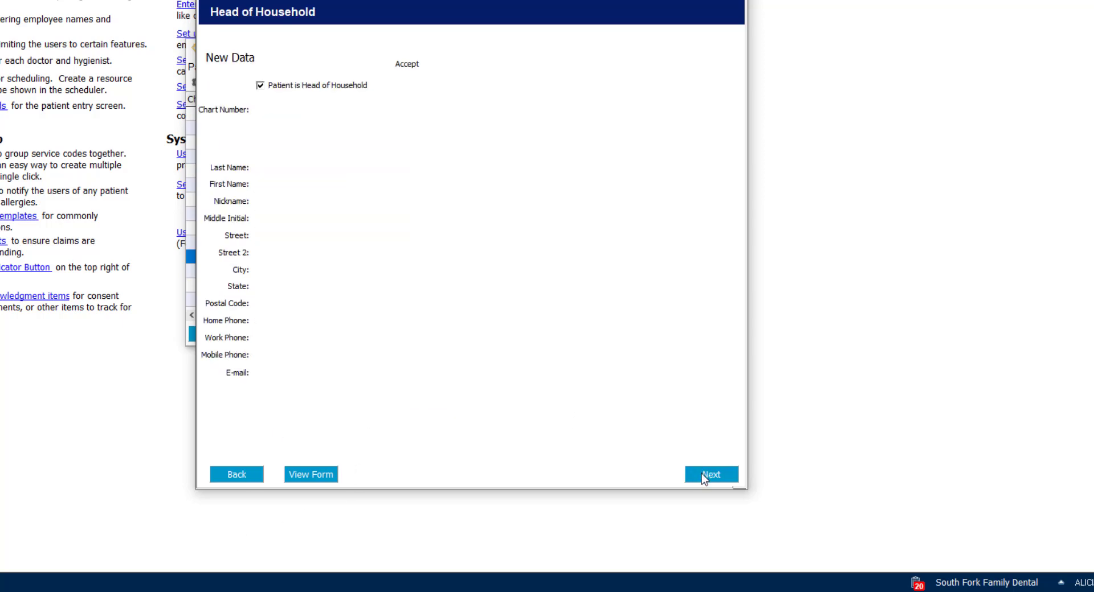
{"action": "left_click", "coordinate": [705, 476]}
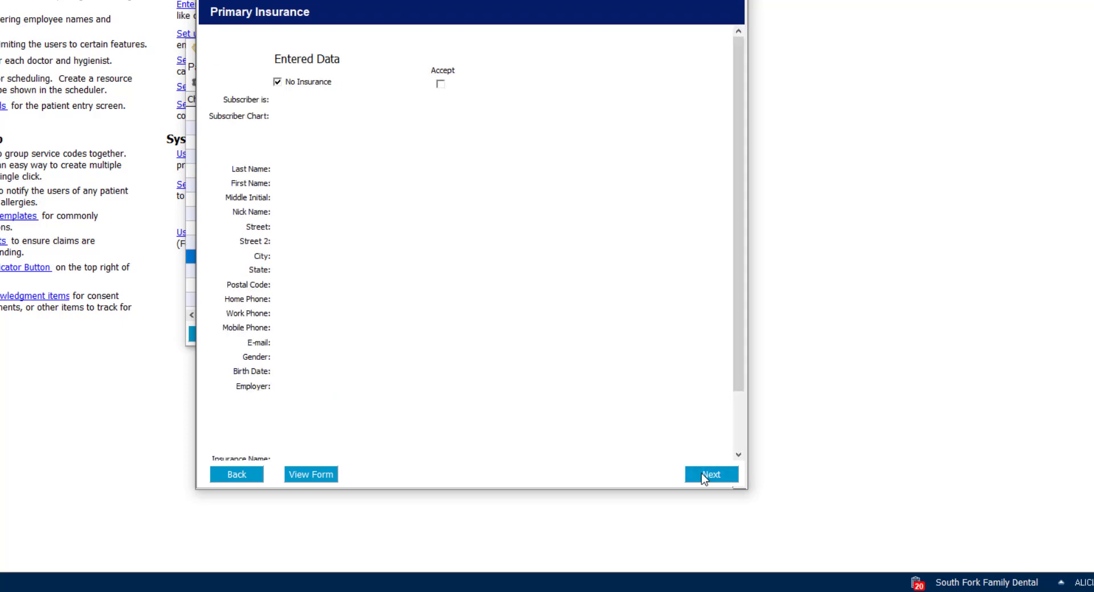
{"action": "left_click", "coordinate": [705, 476]}
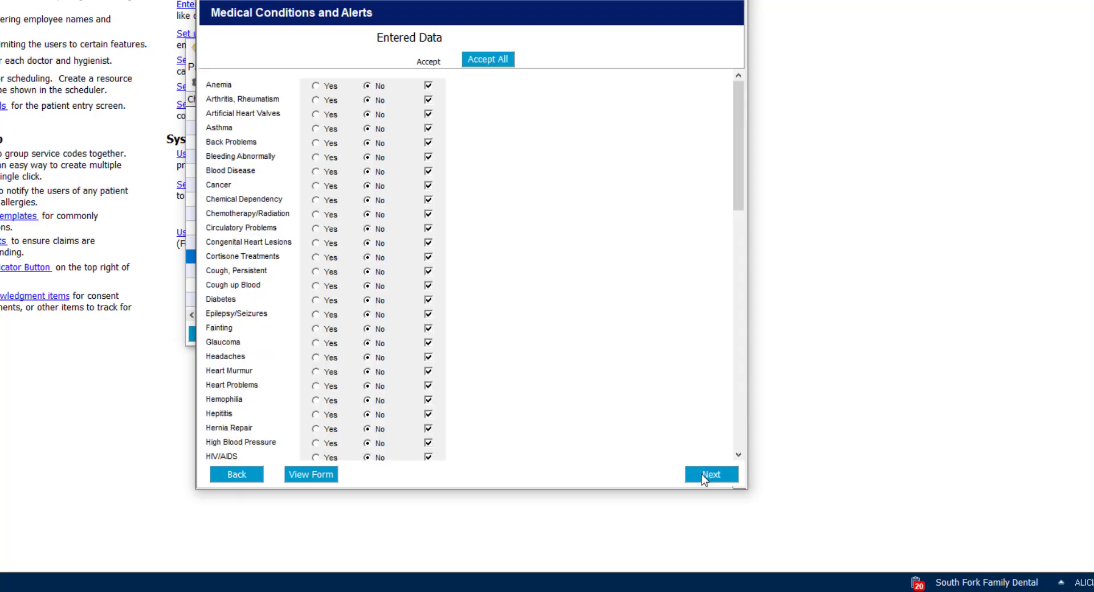
{"action": "left_click", "coordinate": [705, 477]}
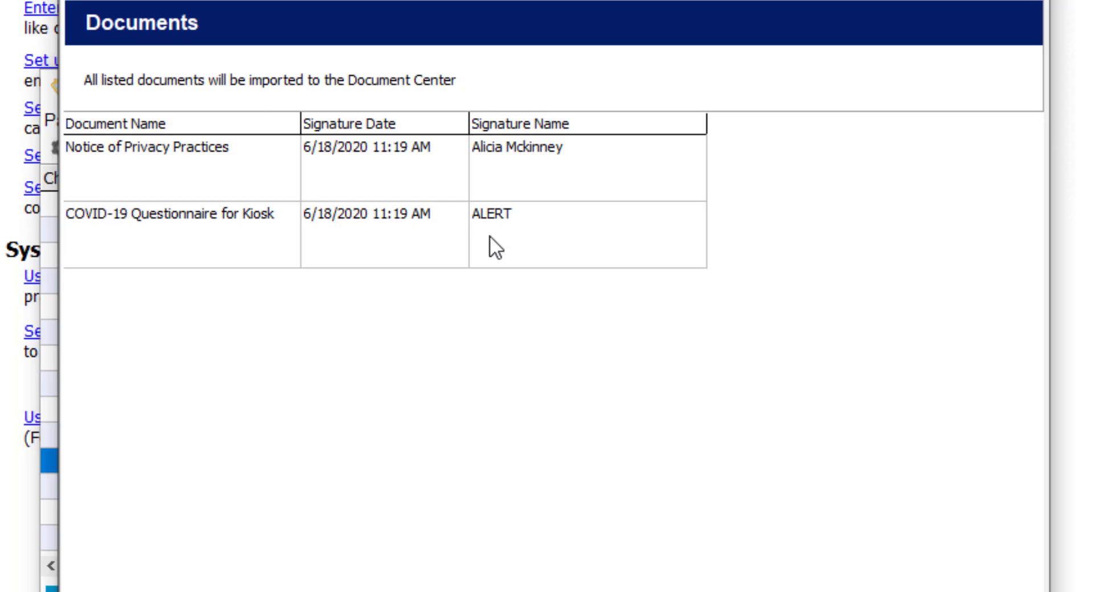
{"action": "left_click", "coordinate": [826, 565]}
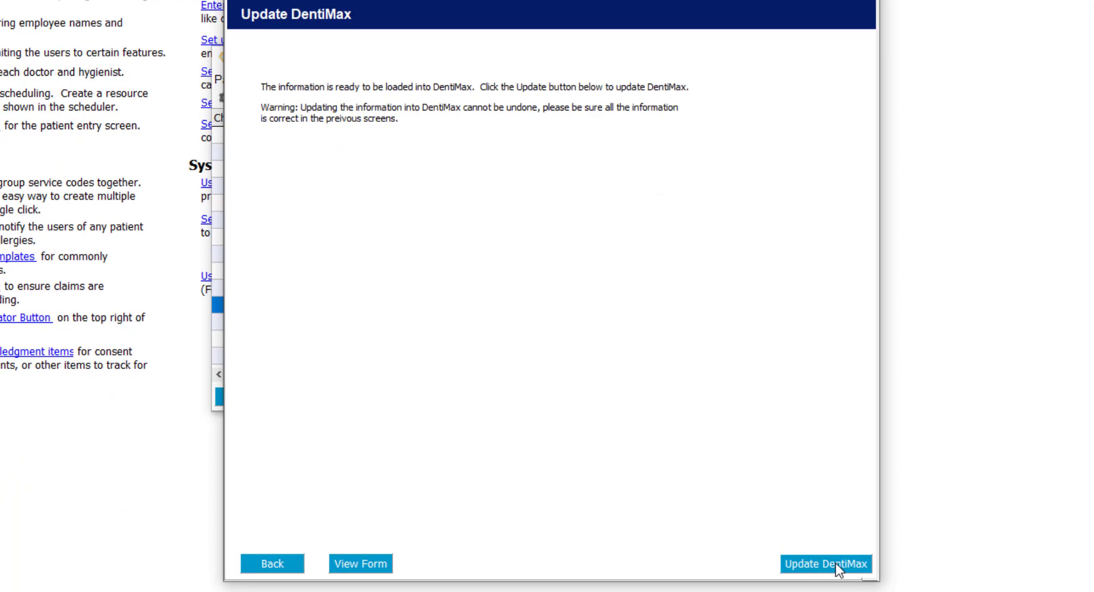
{"action": "left_click", "coordinate": [836, 567]}
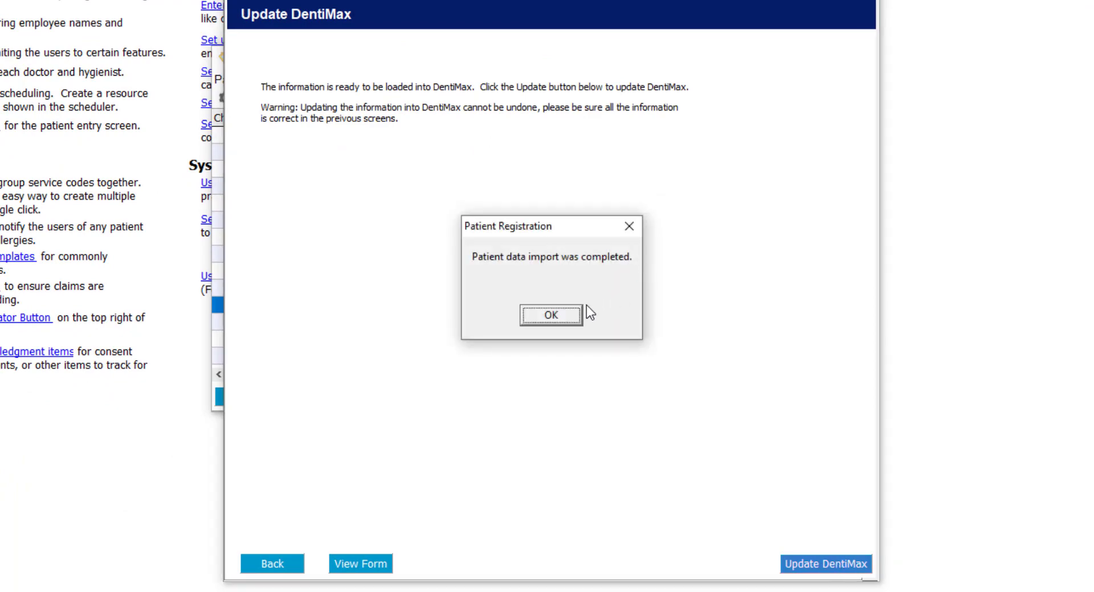
{"action": "left_click", "coordinate": [549, 316]}
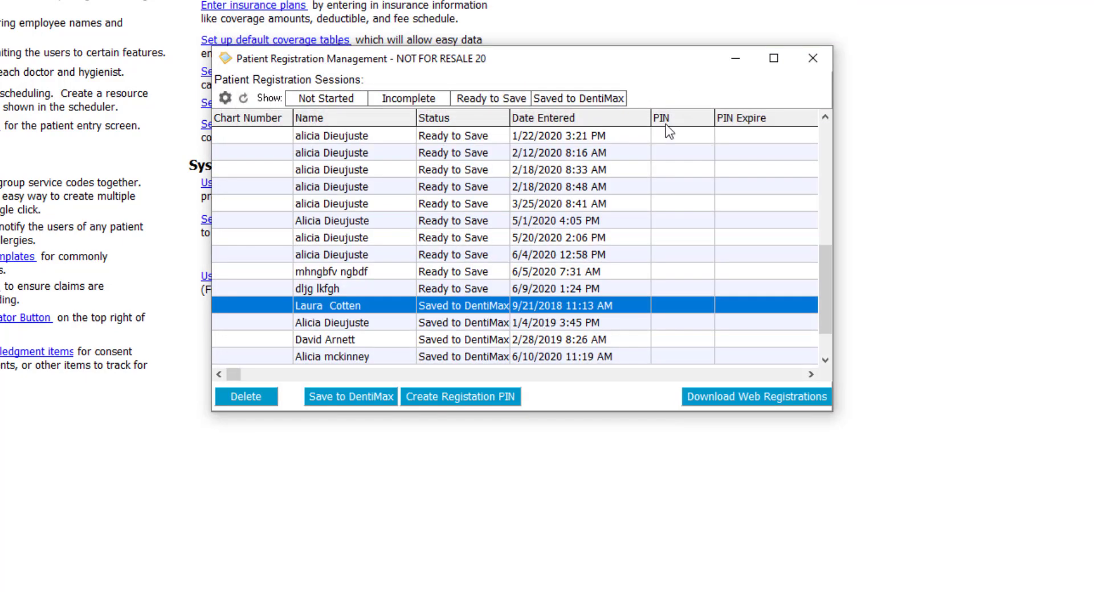
Close registration management and review the new patient's signed registration and COVID-19 questionnaire documents
{"action": "left_click", "coordinate": [812, 58]}
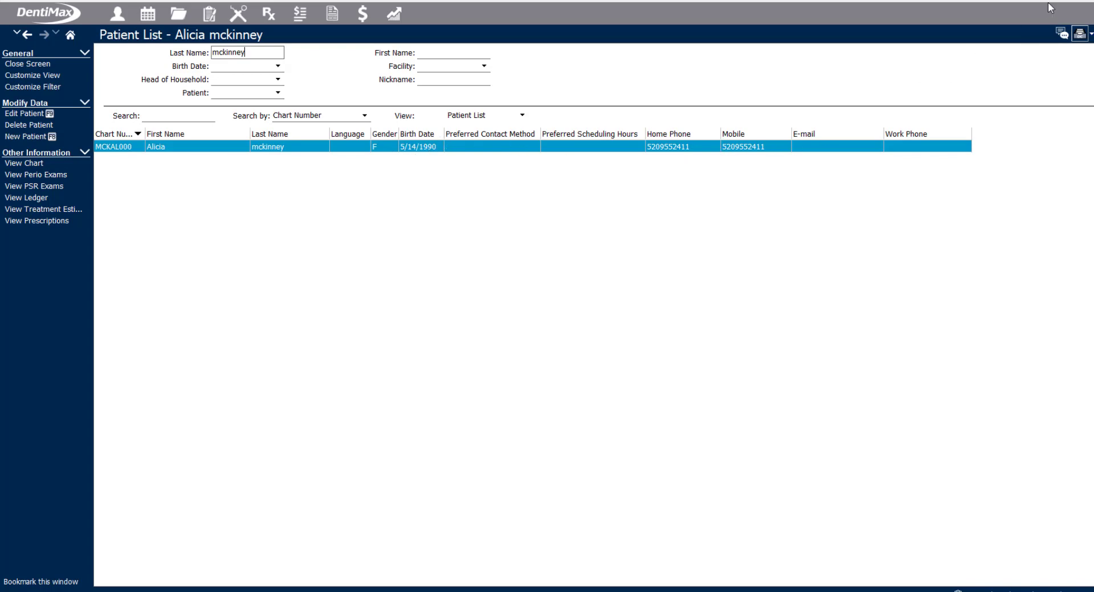
{"action": "left_click", "coordinate": [1081, 36]}
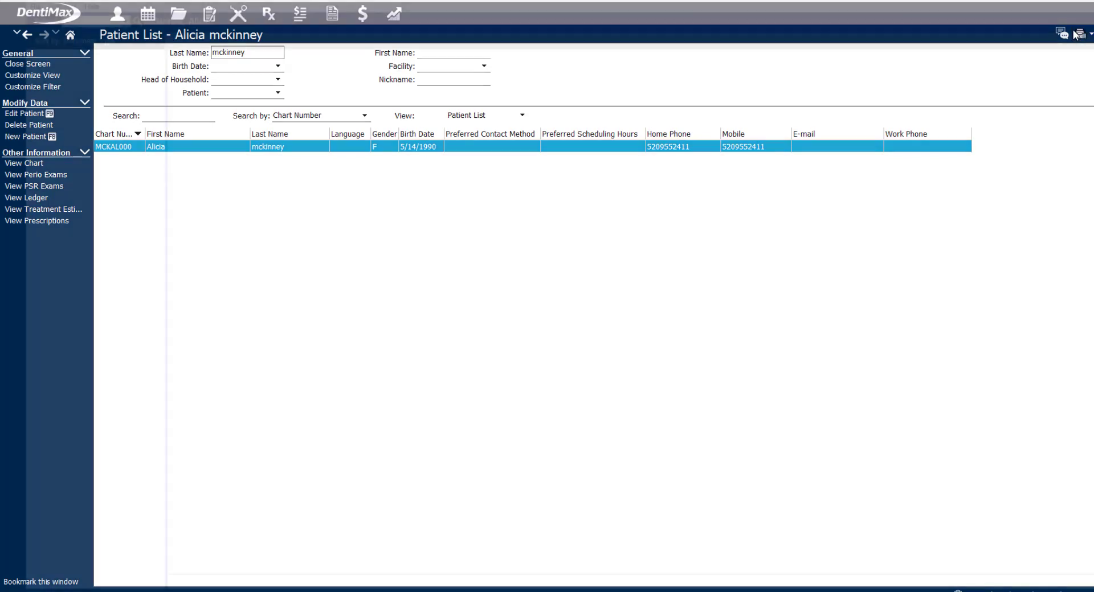
{"action": "double_click", "coordinate": [308, 236]}
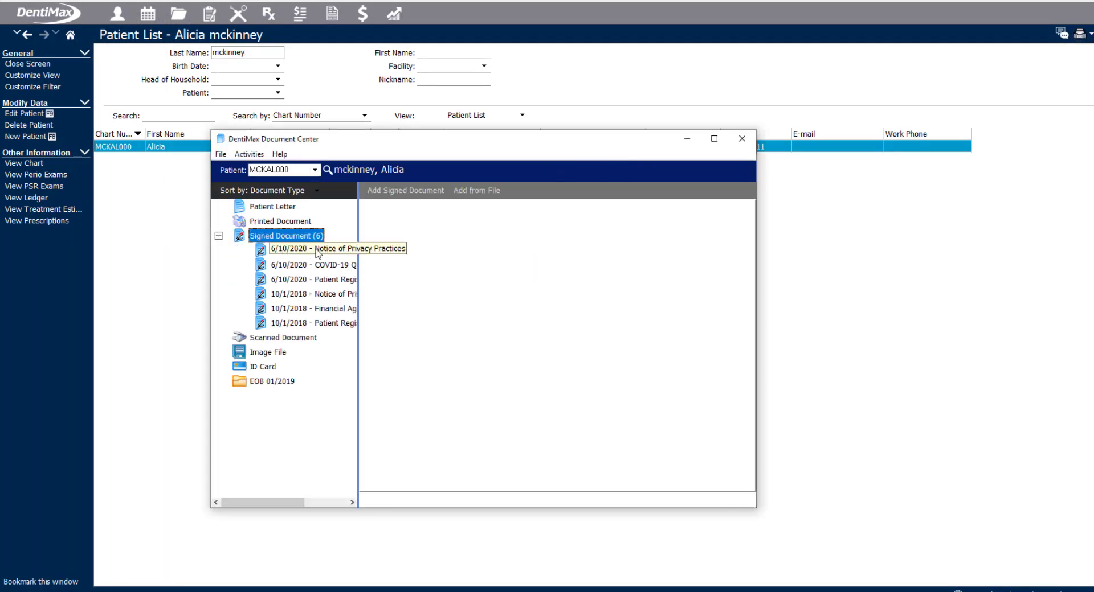
{"action": "left_click", "coordinate": [341, 282]}
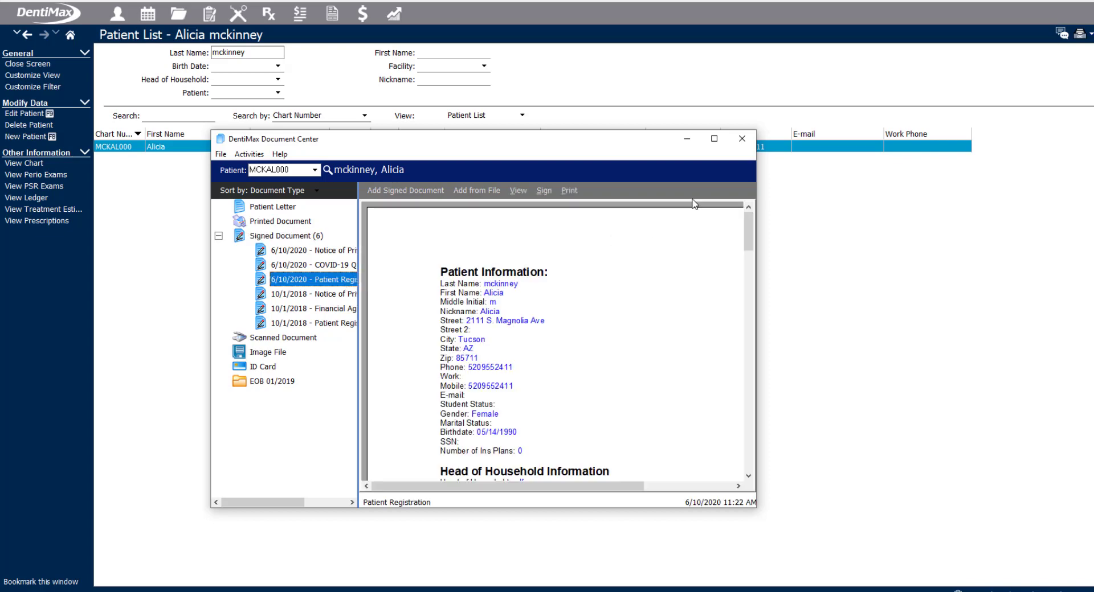
{"action": "left_click_drag", "start_coordinate": [748, 231], "coordinate": [718, 459]}
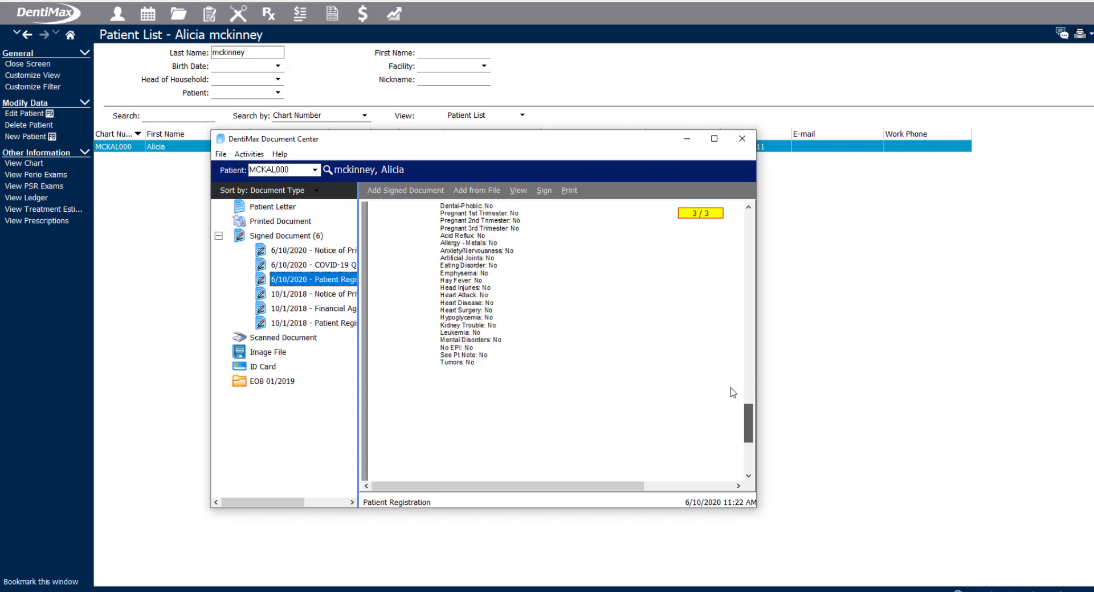
{"action": "scroll", "coordinate": [733, 393], "scroll_direction": "up", "scroll_amount": 10}
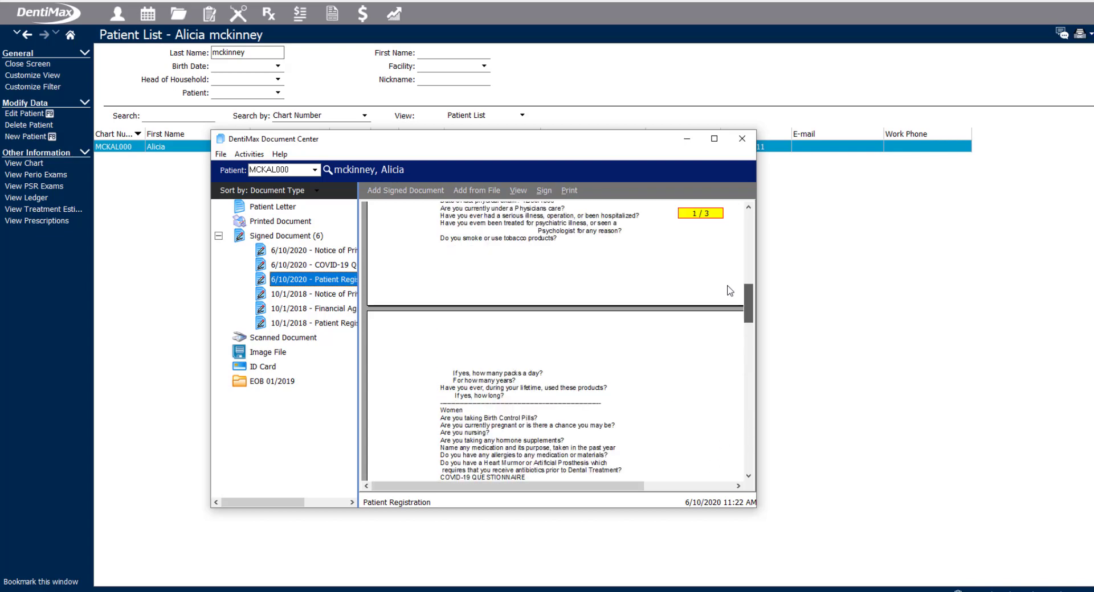
{"action": "left_click", "coordinate": [328, 264]}
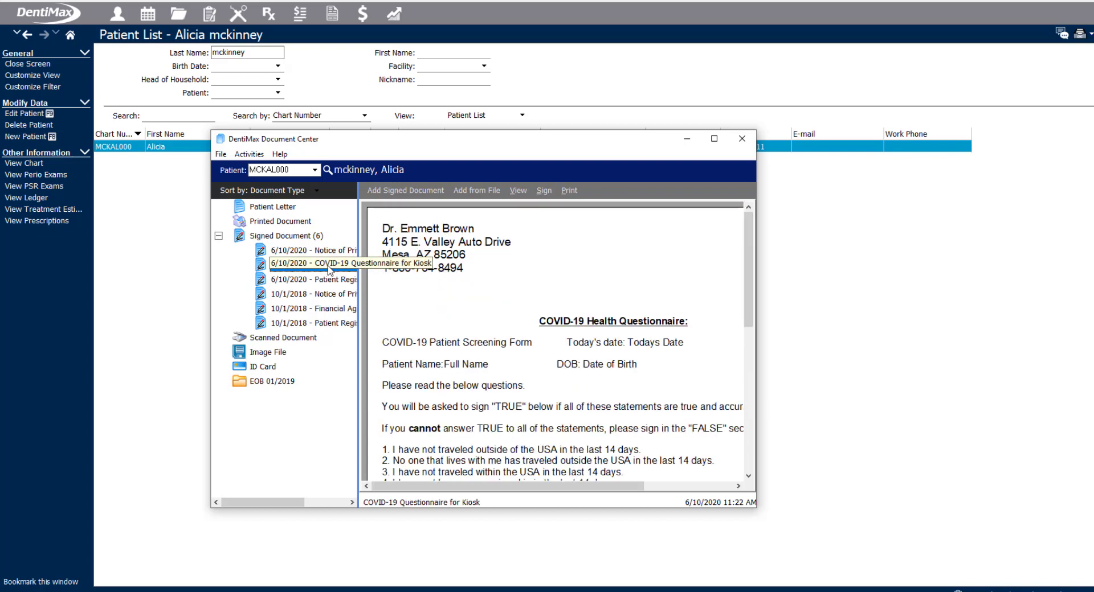
{"action": "left_click", "coordinate": [715, 139]}
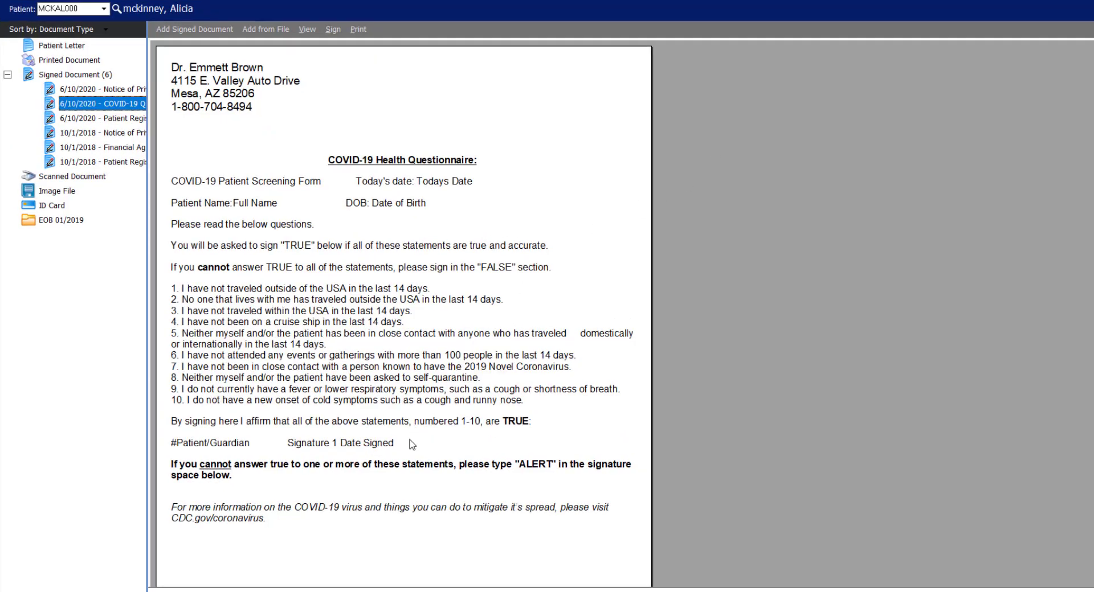